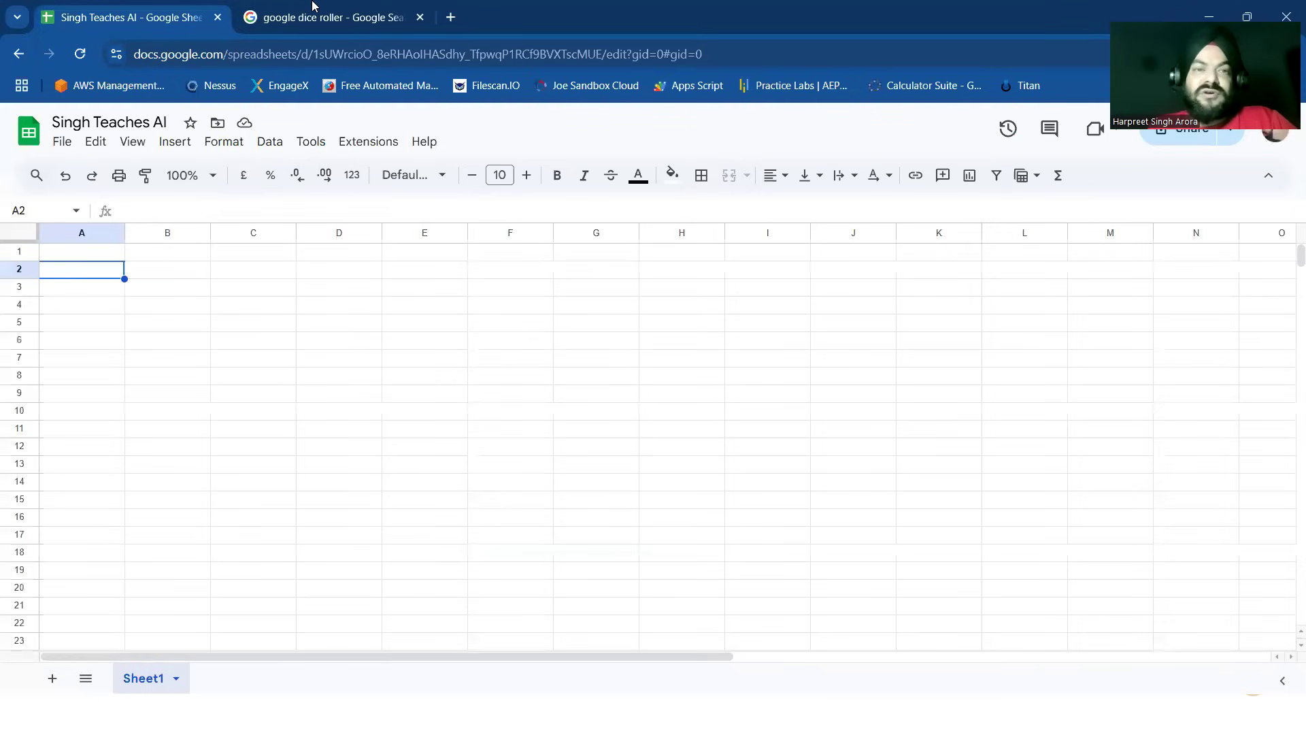
Step: Roll the six-sided die six times in Google's dice roller, then go back to the spreadsheet
left_click(315, 19)
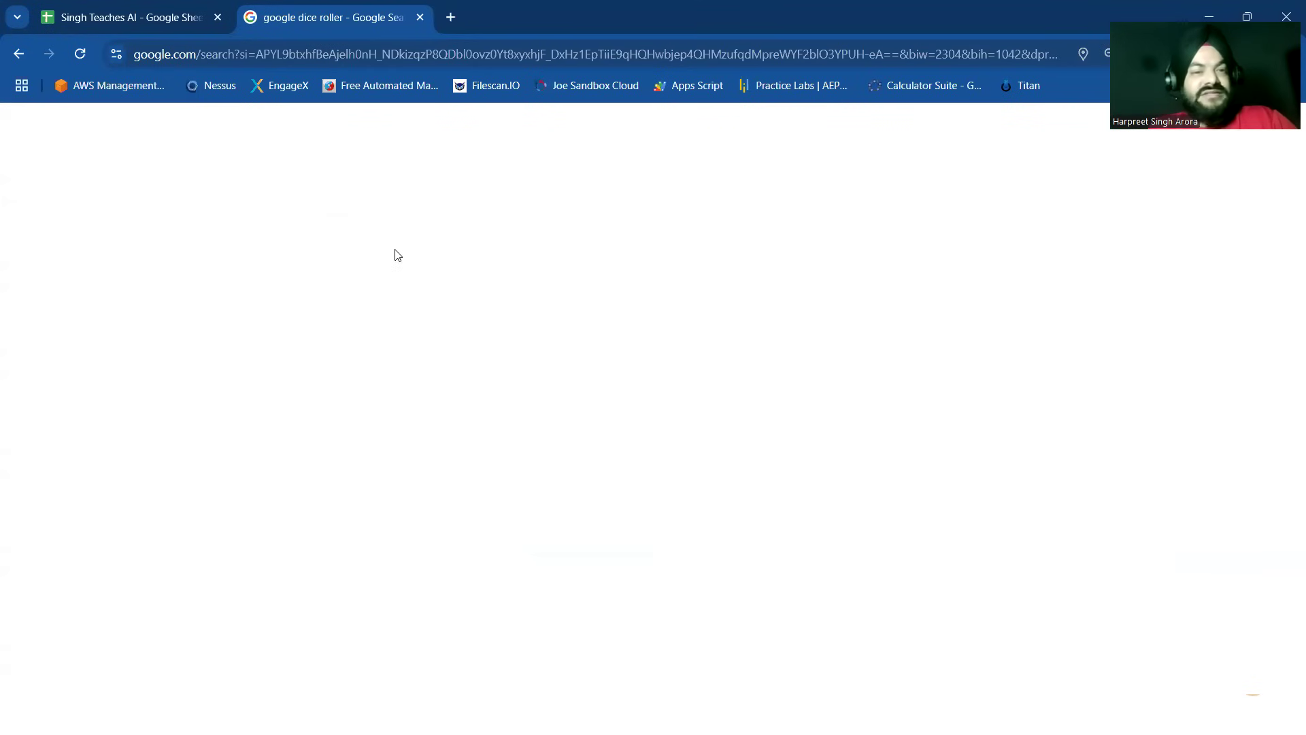
left_click(312, 418)
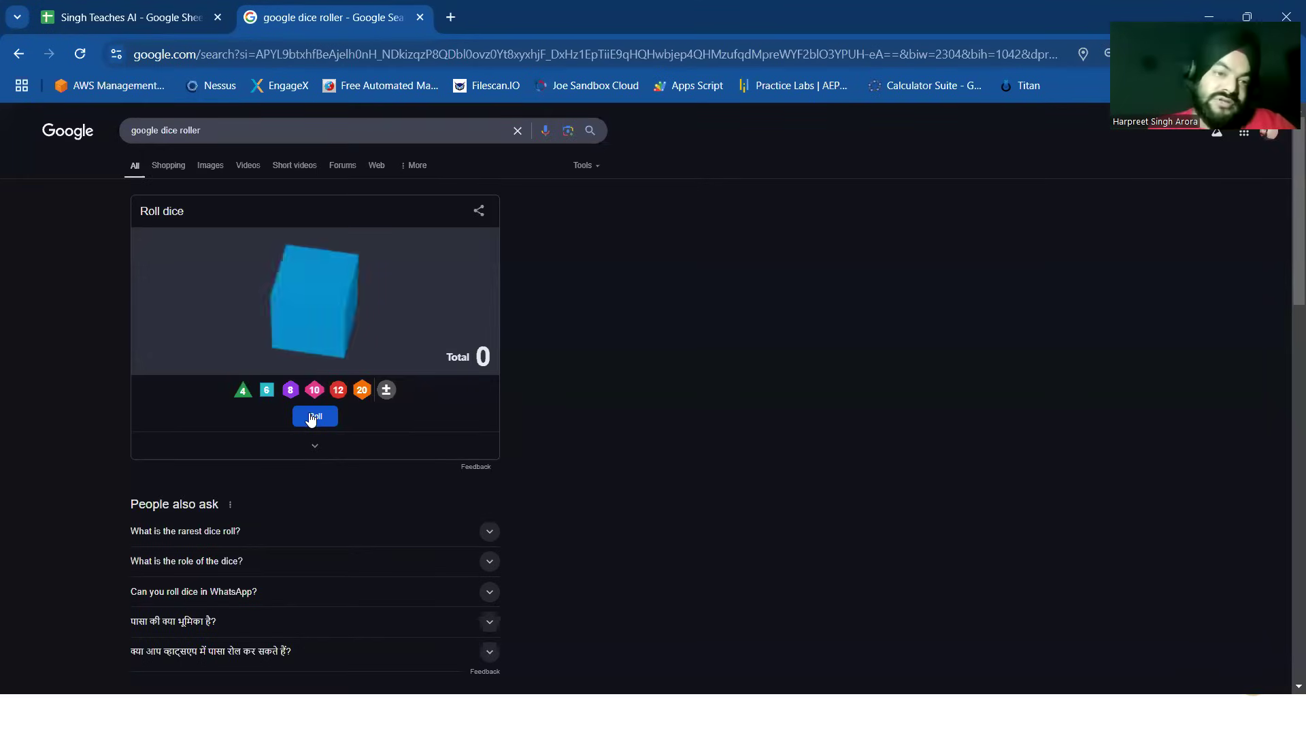
left_click(312, 418)
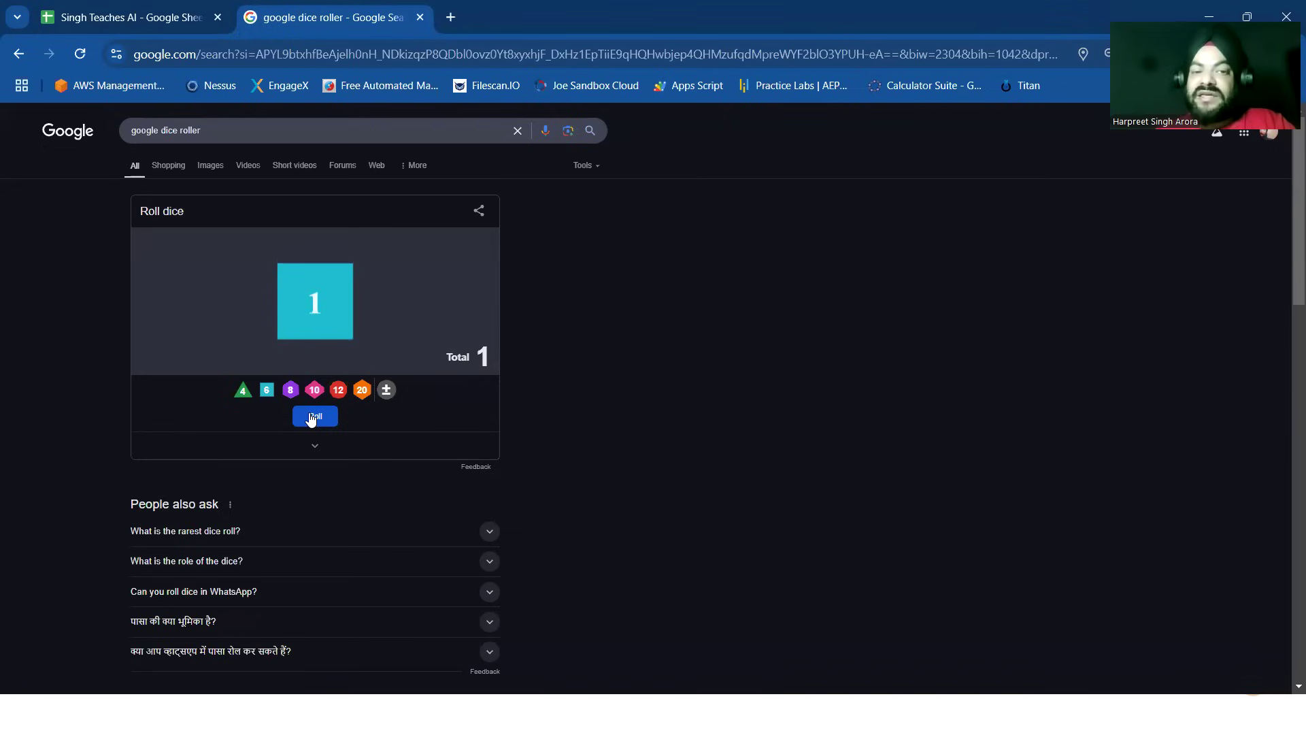
left_click(312, 417)
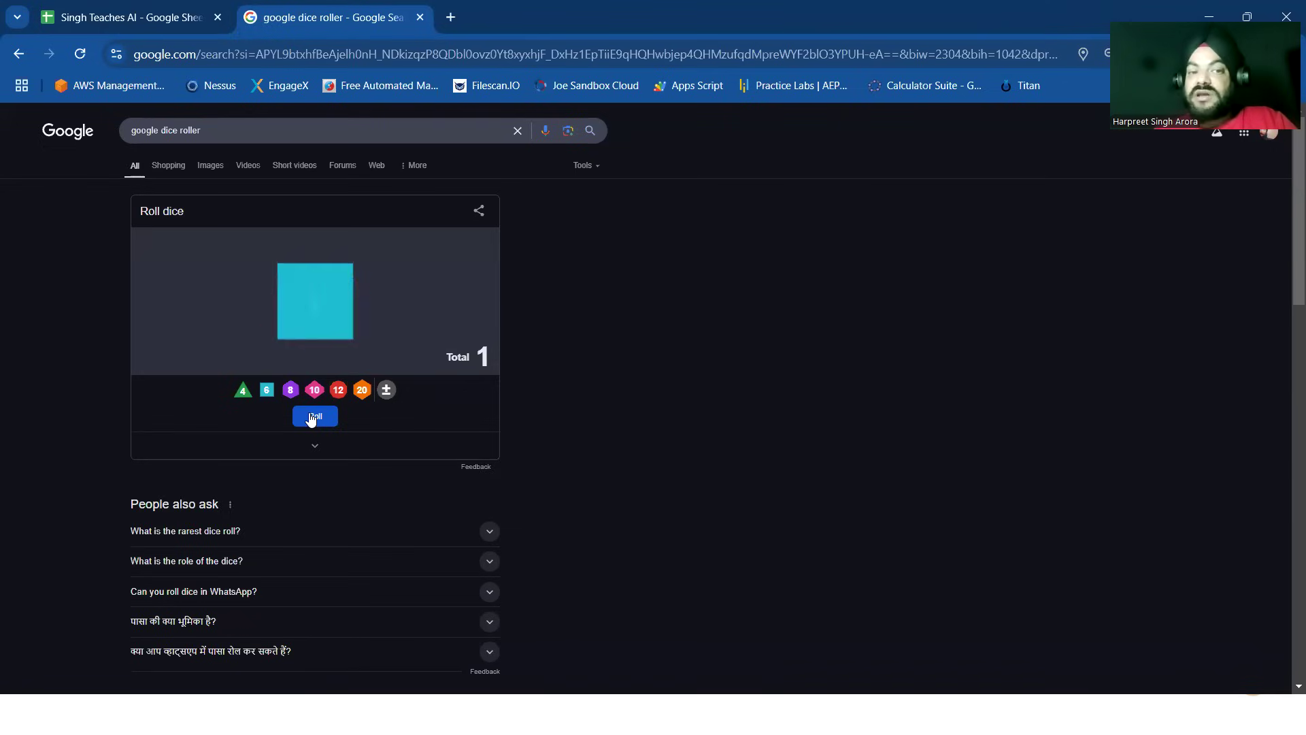
left_click(312, 418)
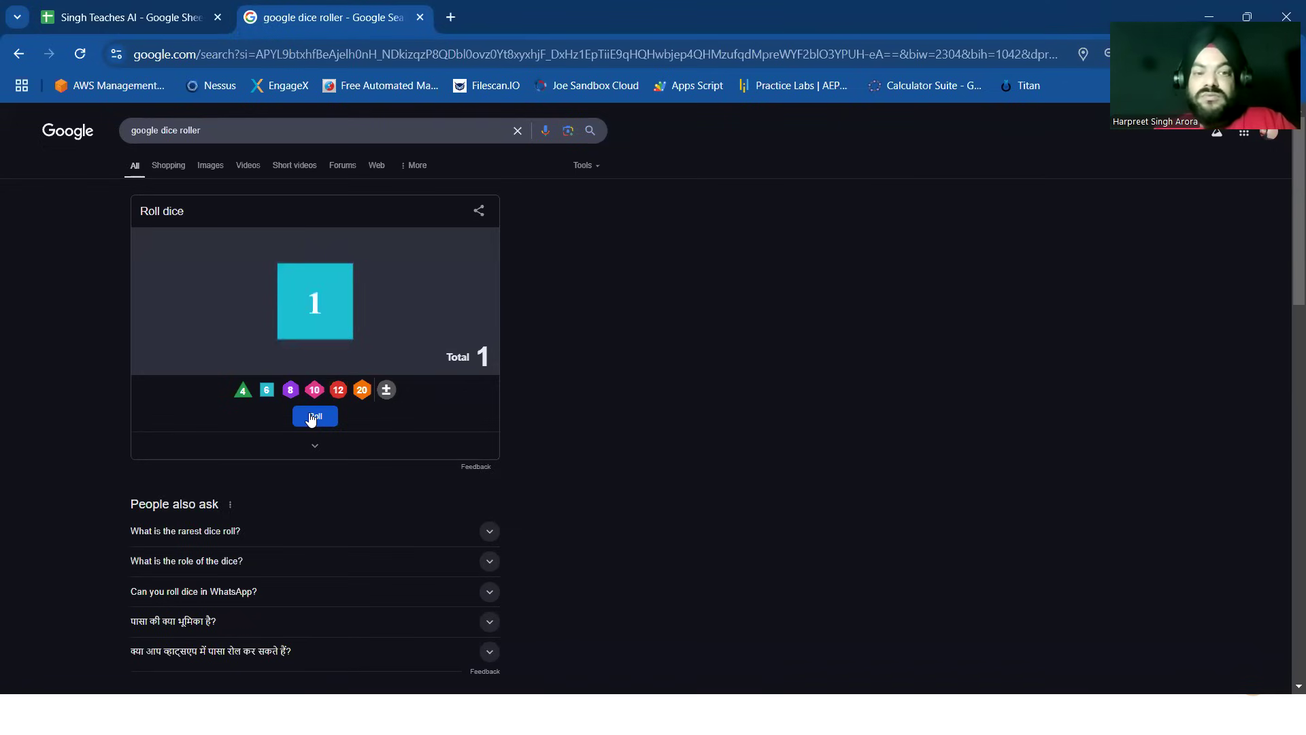
left_click(313, 417)
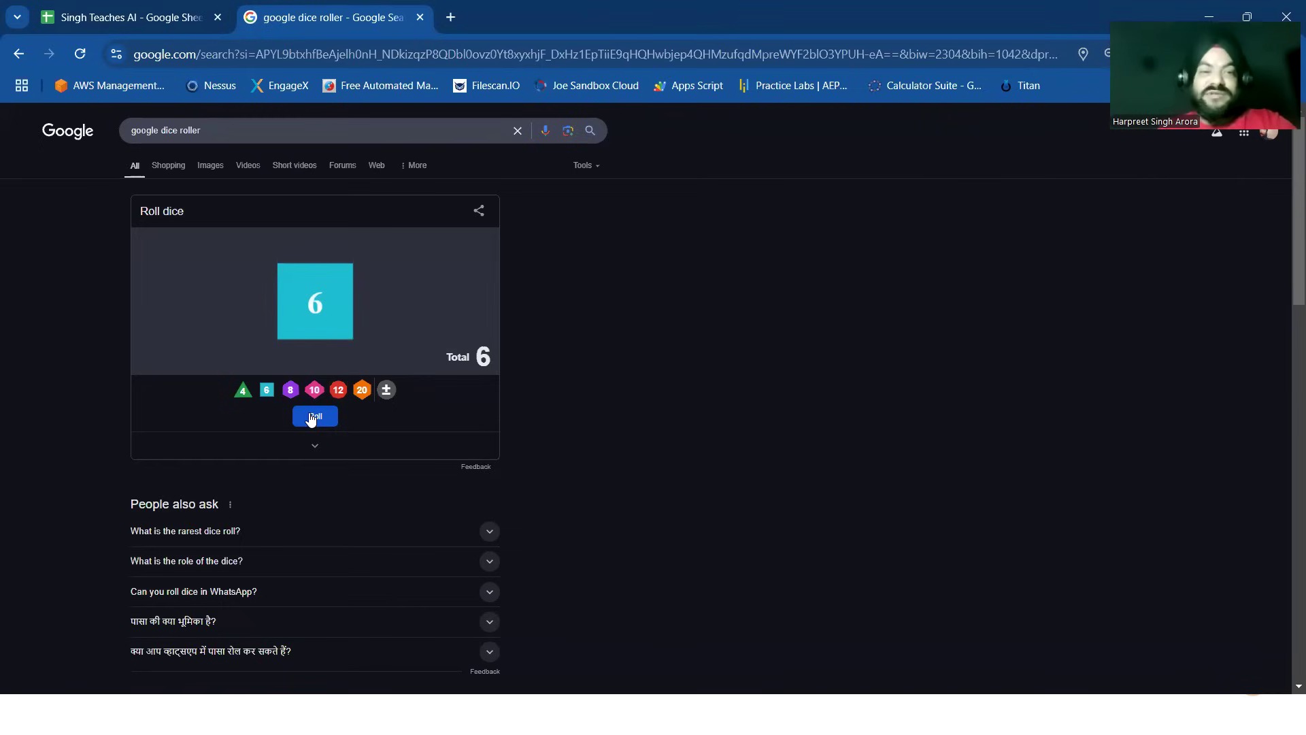
left_click(313, 416)
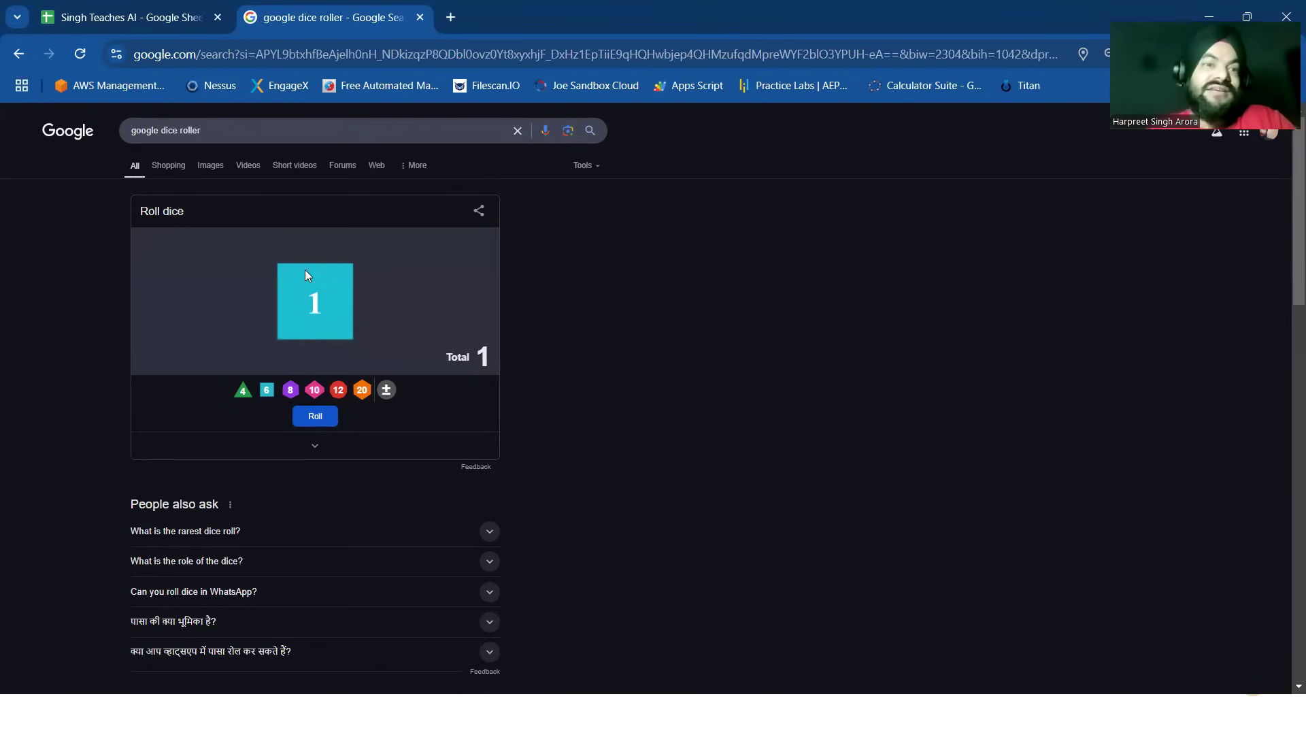
left_click(157, 16)
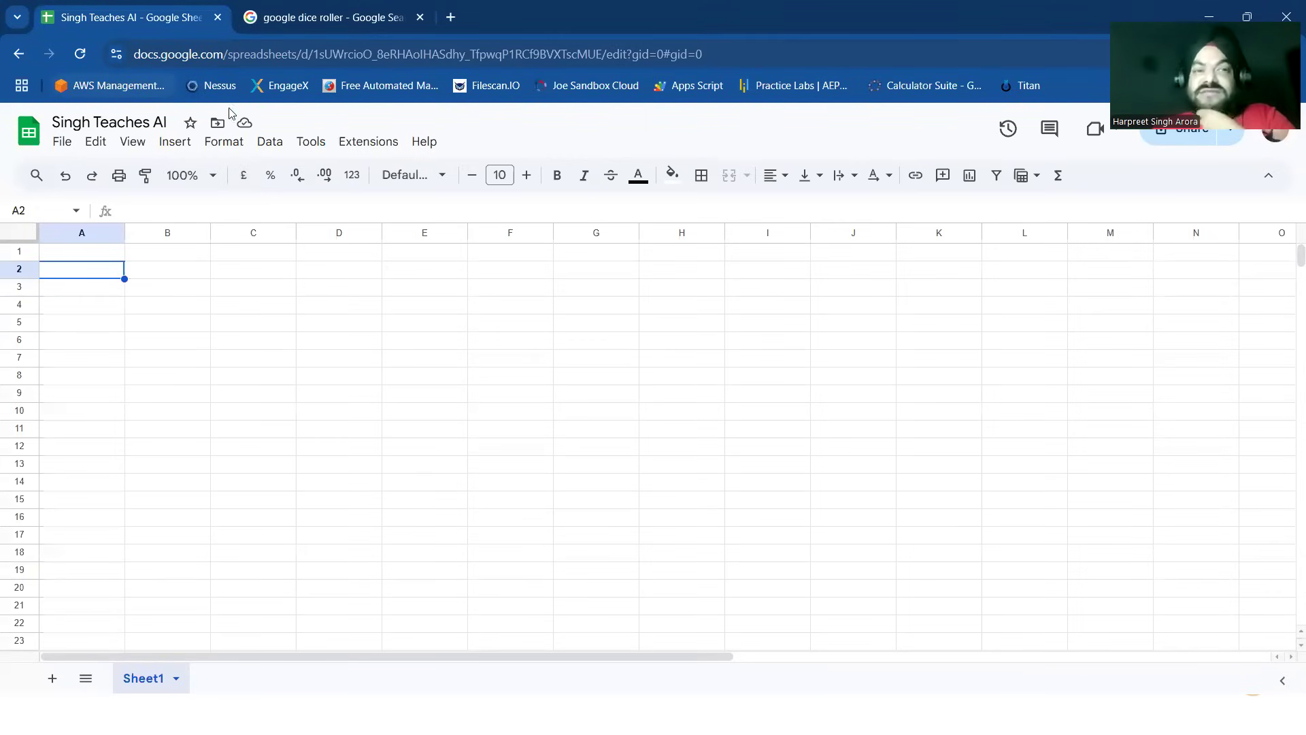
Step: Enter =RANDBETWEEN(1,6) in cell A2 and confirm the formula
double_click(95, 272)
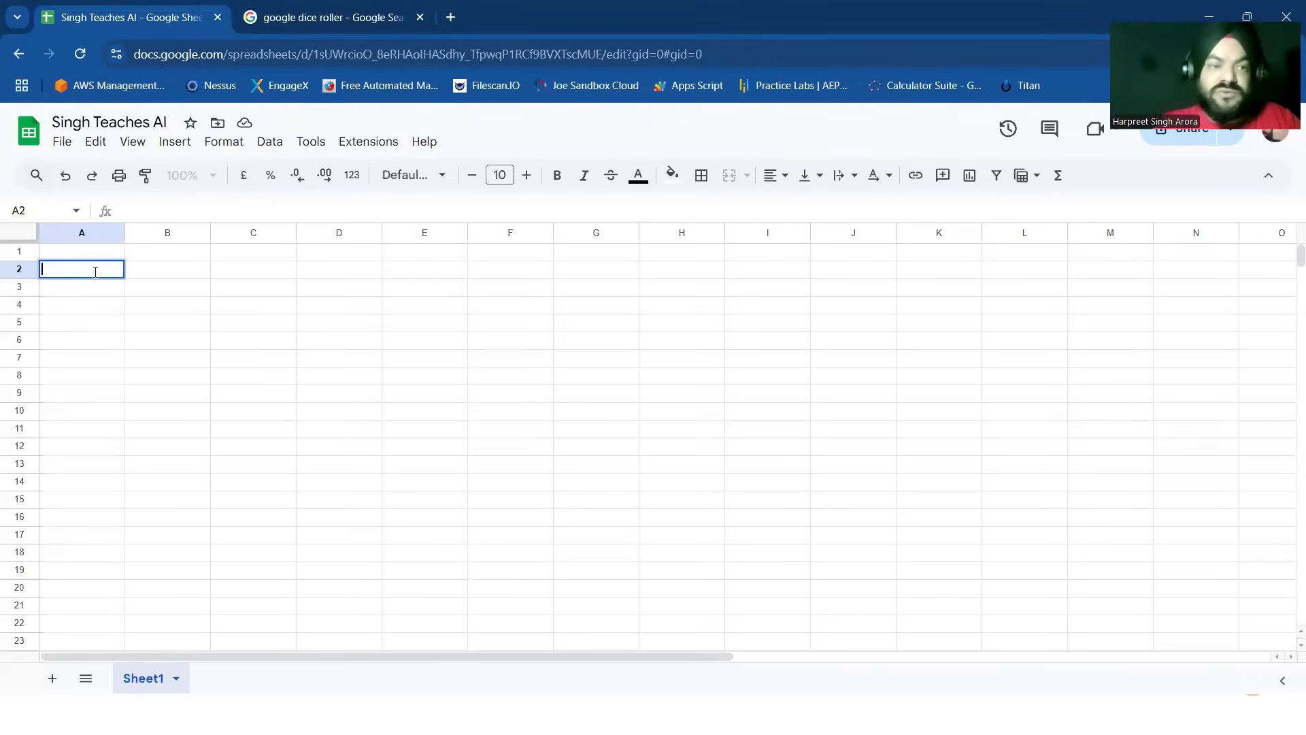
type("=RAND")
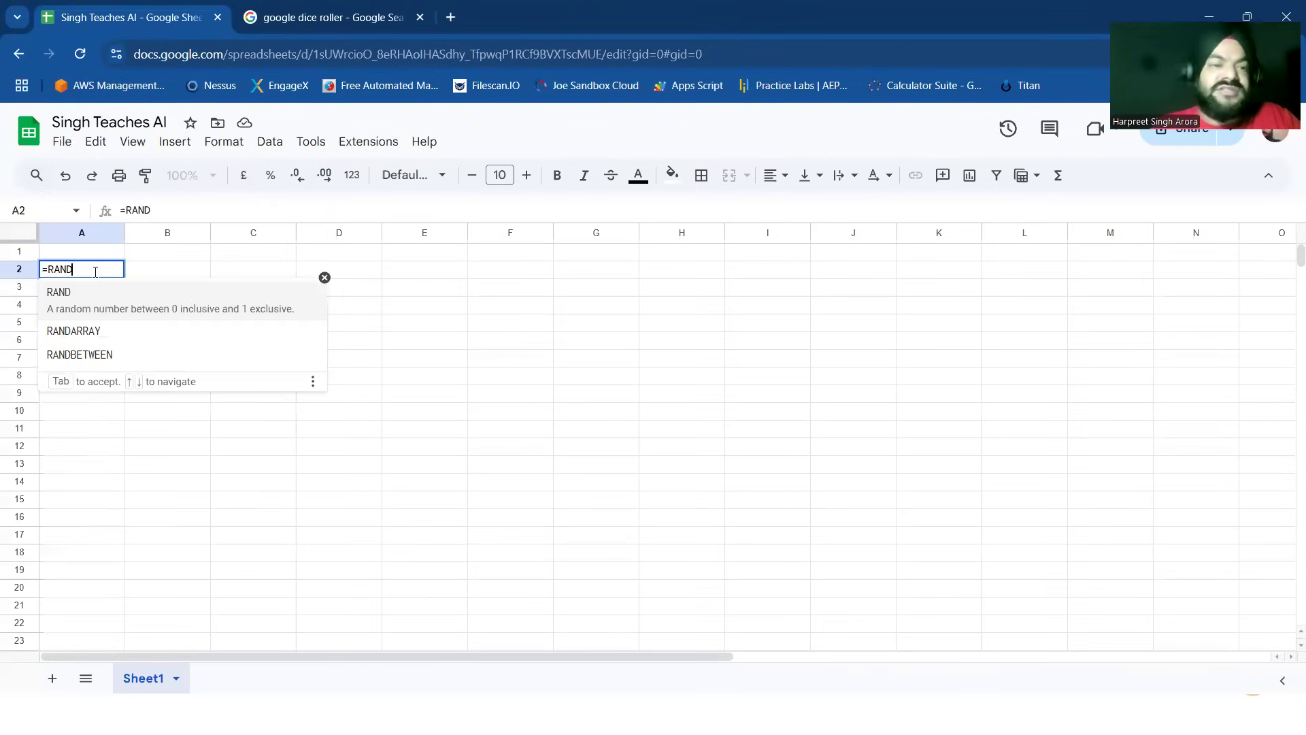
left_click(107, 351)
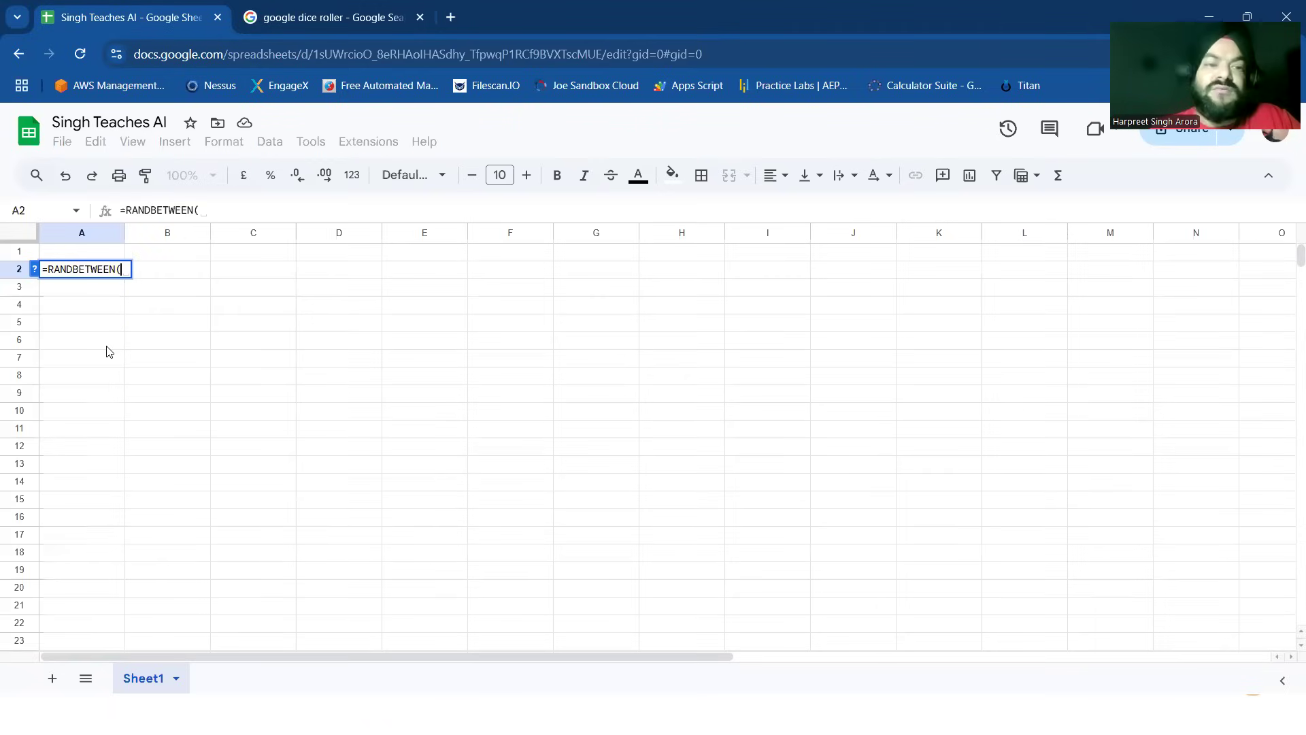
type("1,")
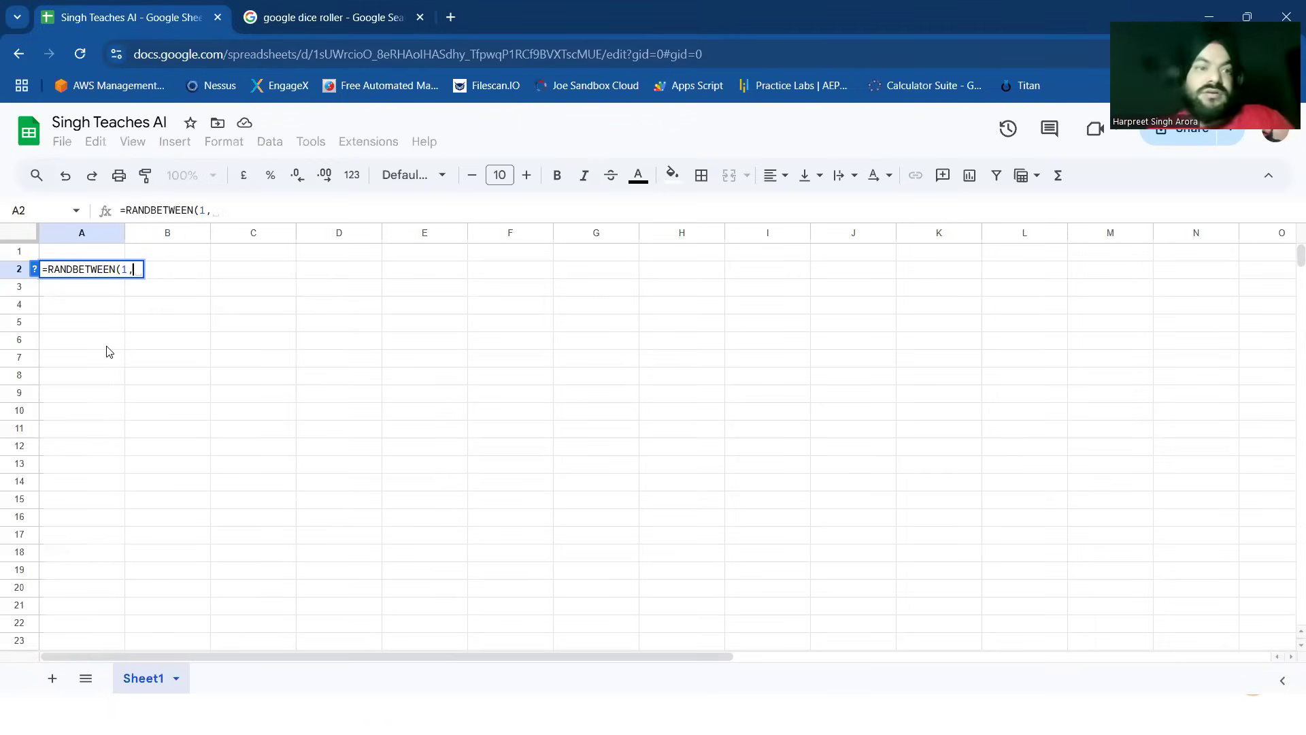
type("6)")
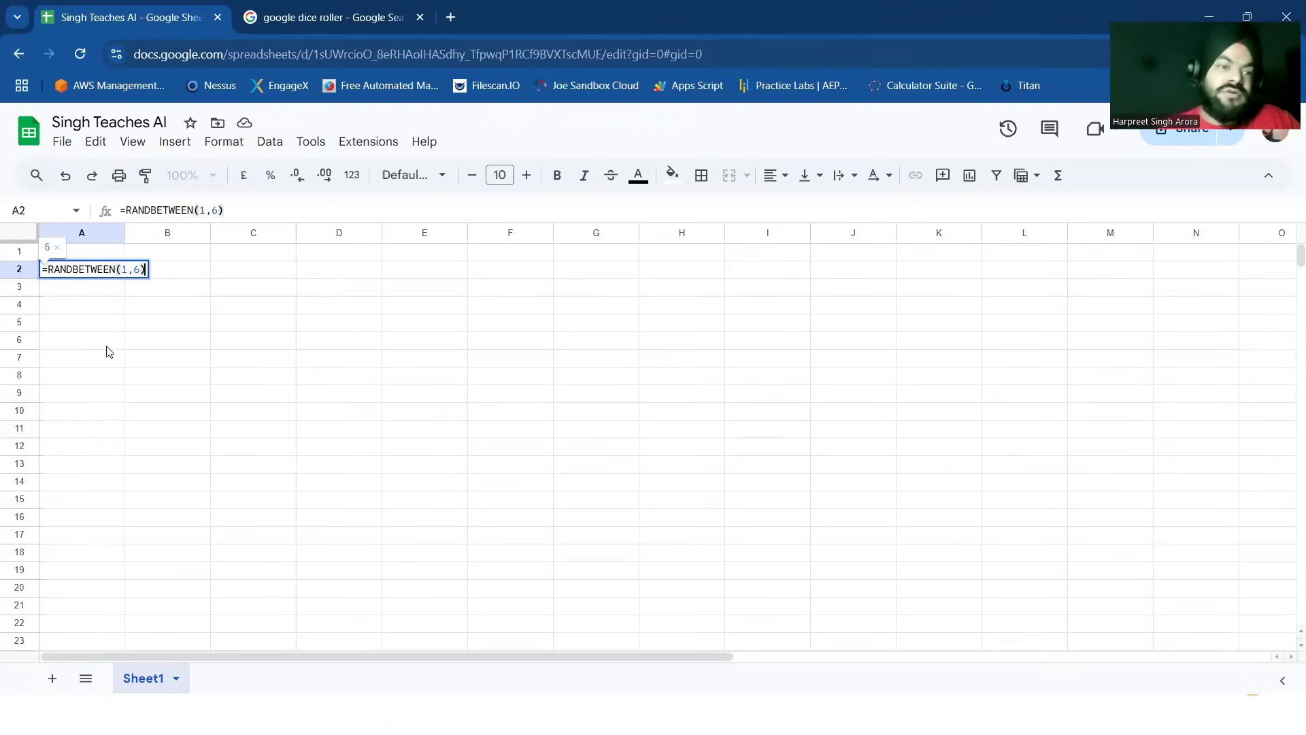
left_click(181, 346)
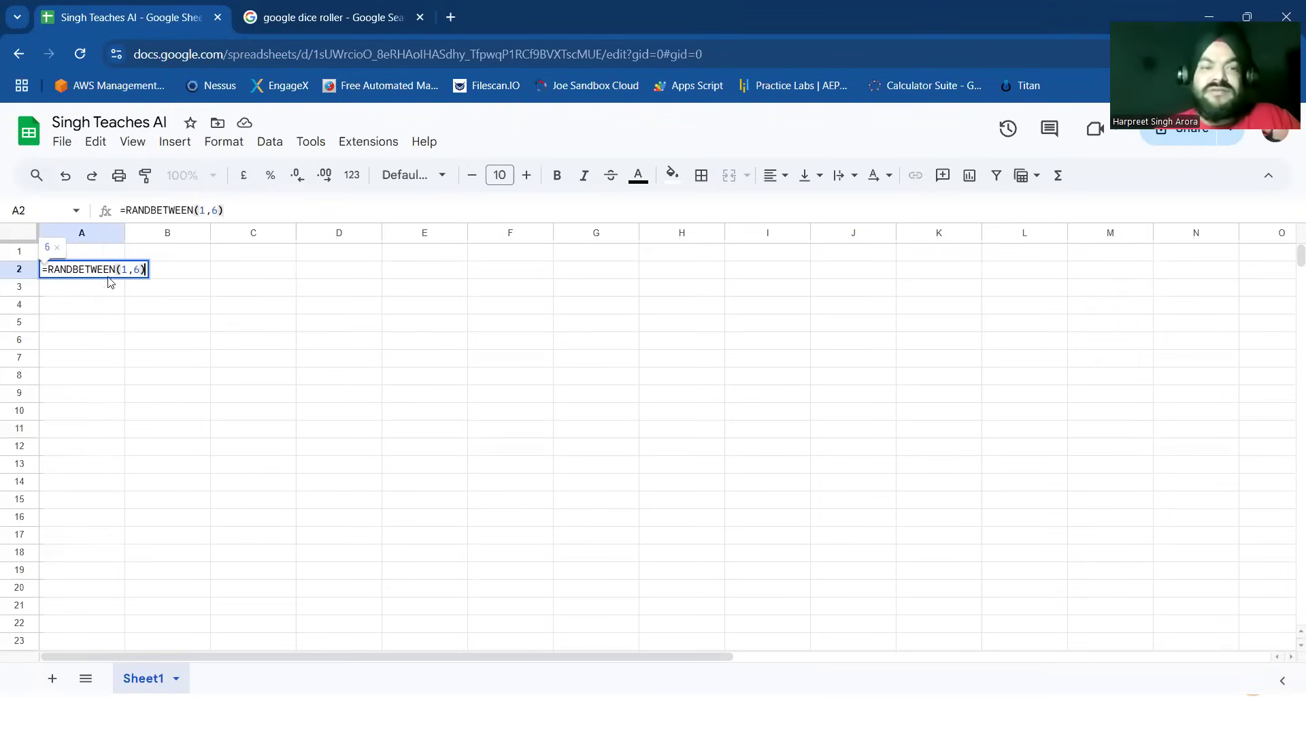
left_click(93, 272)
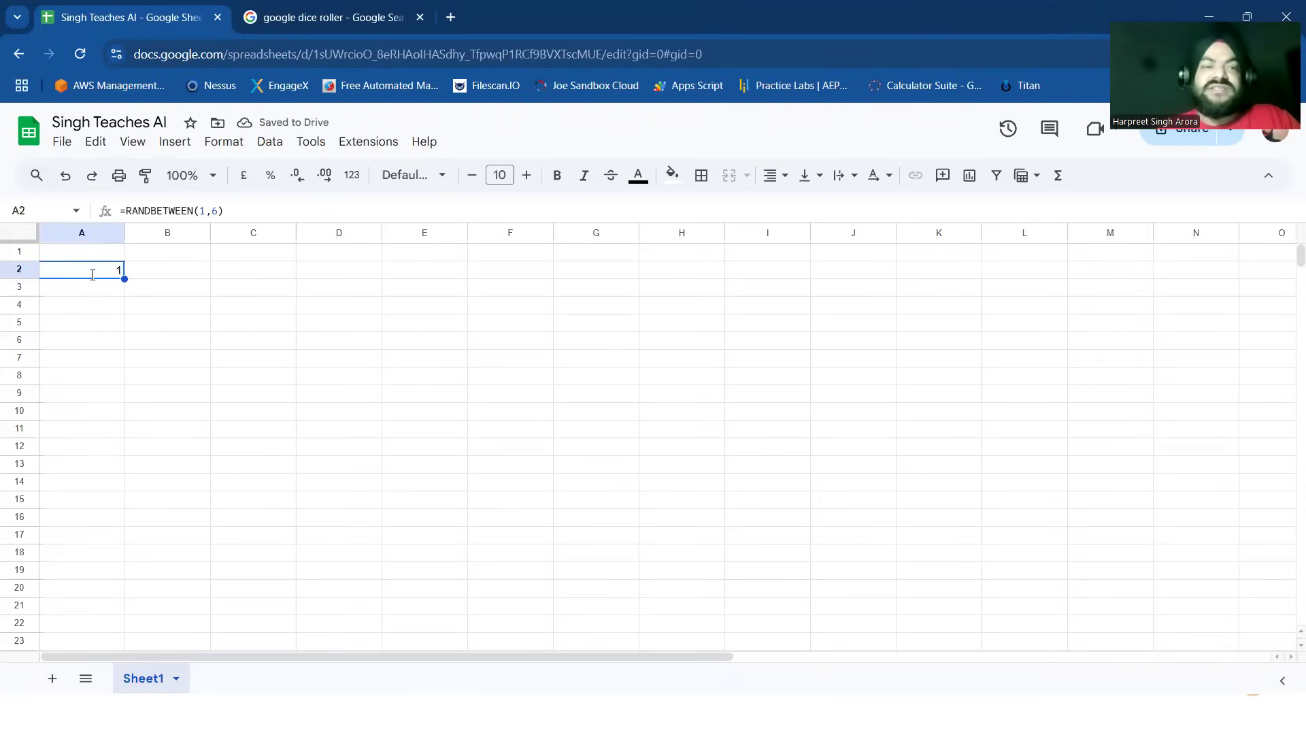
double_click(91, 272)
left_click(165, 308)
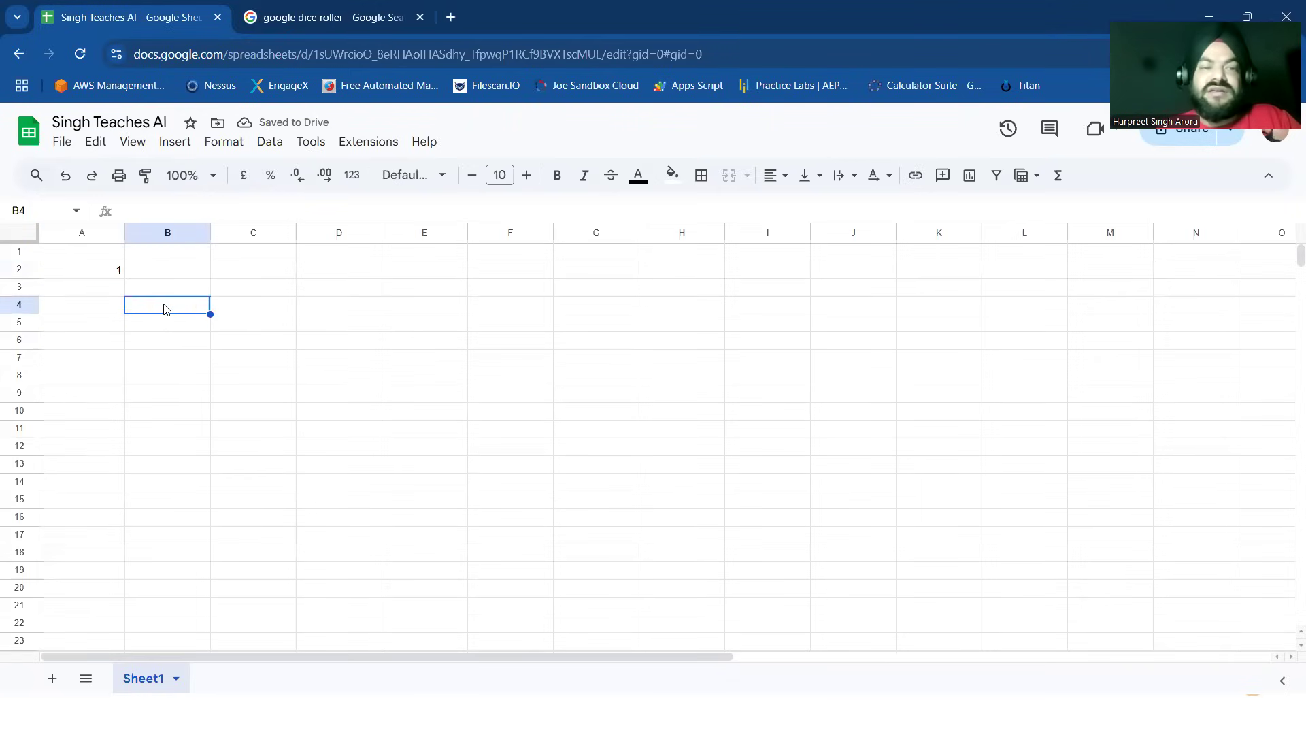
left_click(106, 257)
Step: Give column A the header 'Random number'
type("Random ")
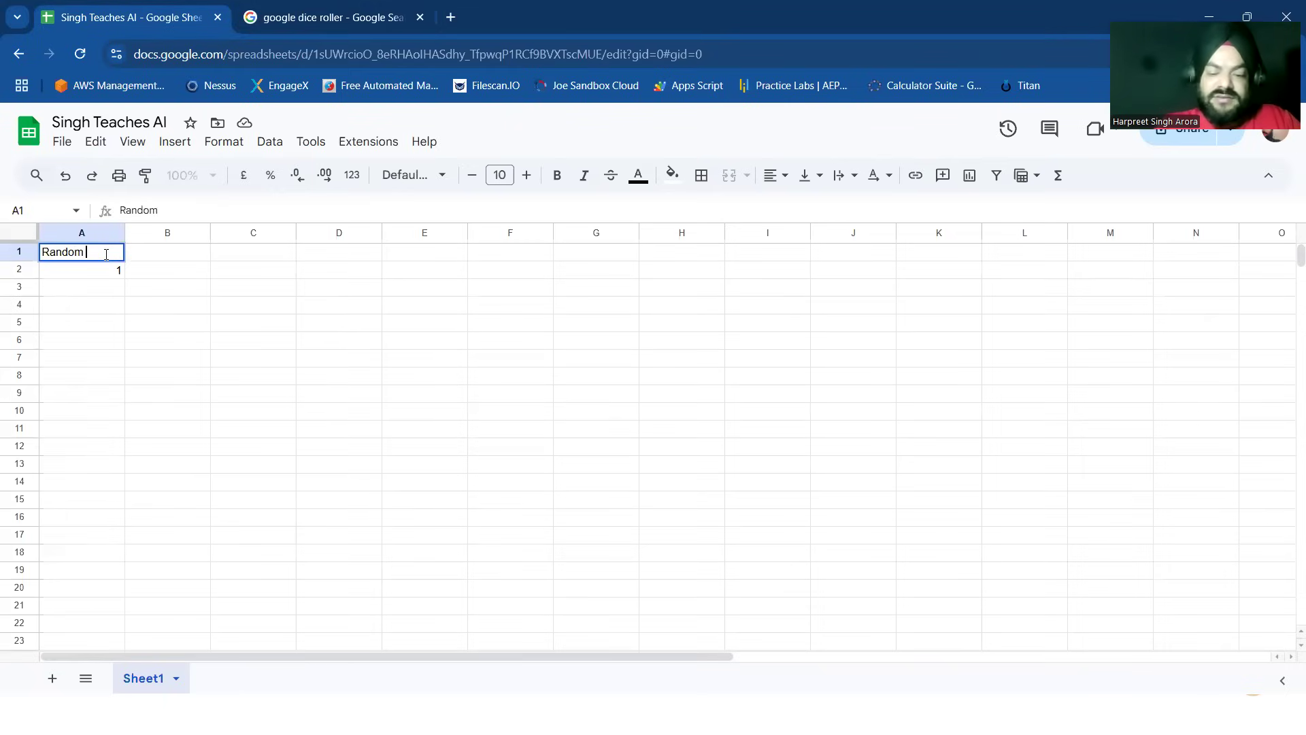
type("number")
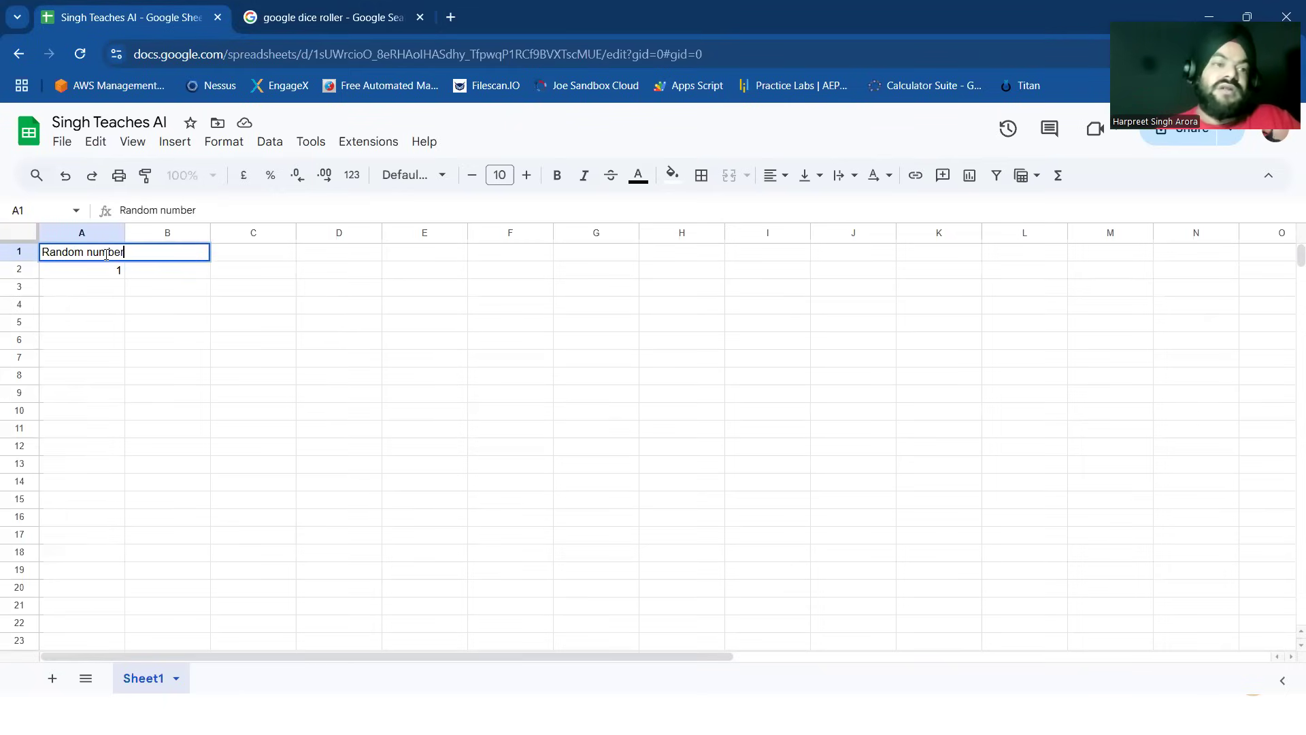
key("Return")
key("Return")
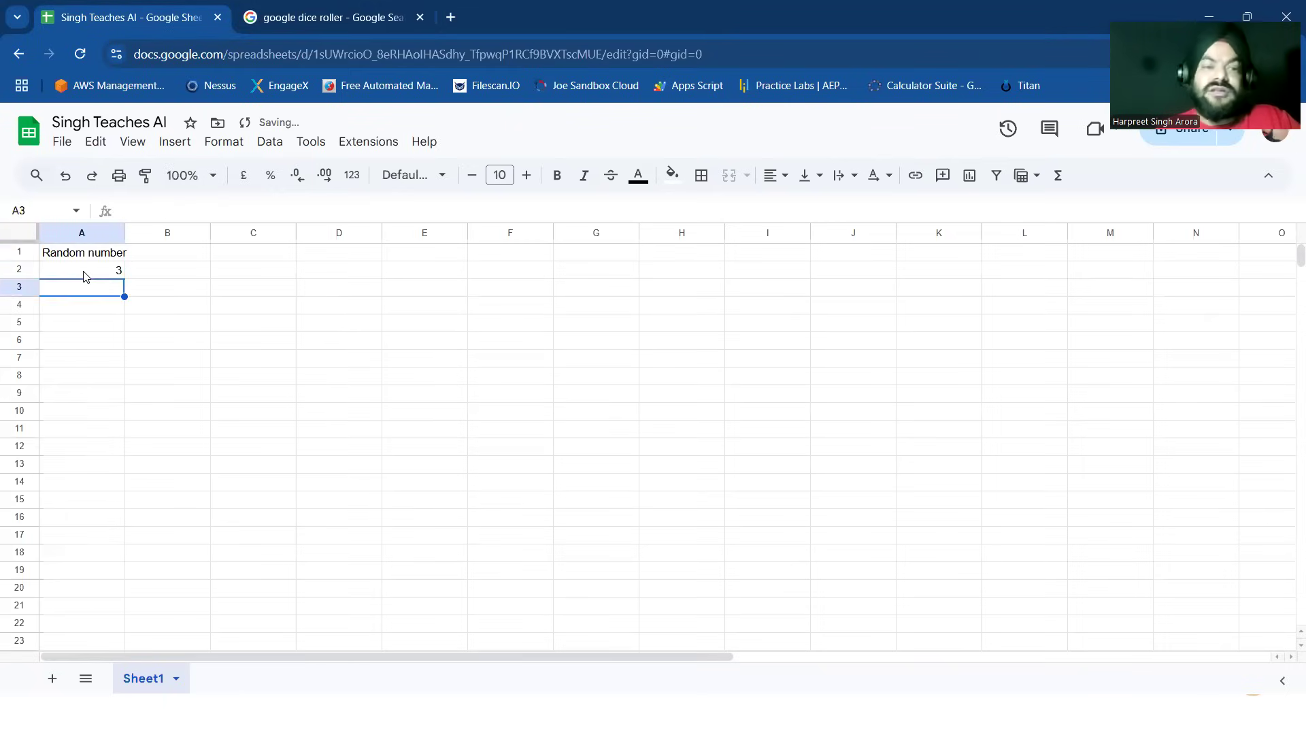
left_click(85, 272)
Step: Copy A2's =RANDBETWEEN(1,6) formula into cells A3 through A7
key("ctrl+c")
key("Down")
key("ctrl+v")
key("Down")
key("ctrl+v")
key("Down")
key("ctrl+v")
key("Down")
key("ctrl+v")
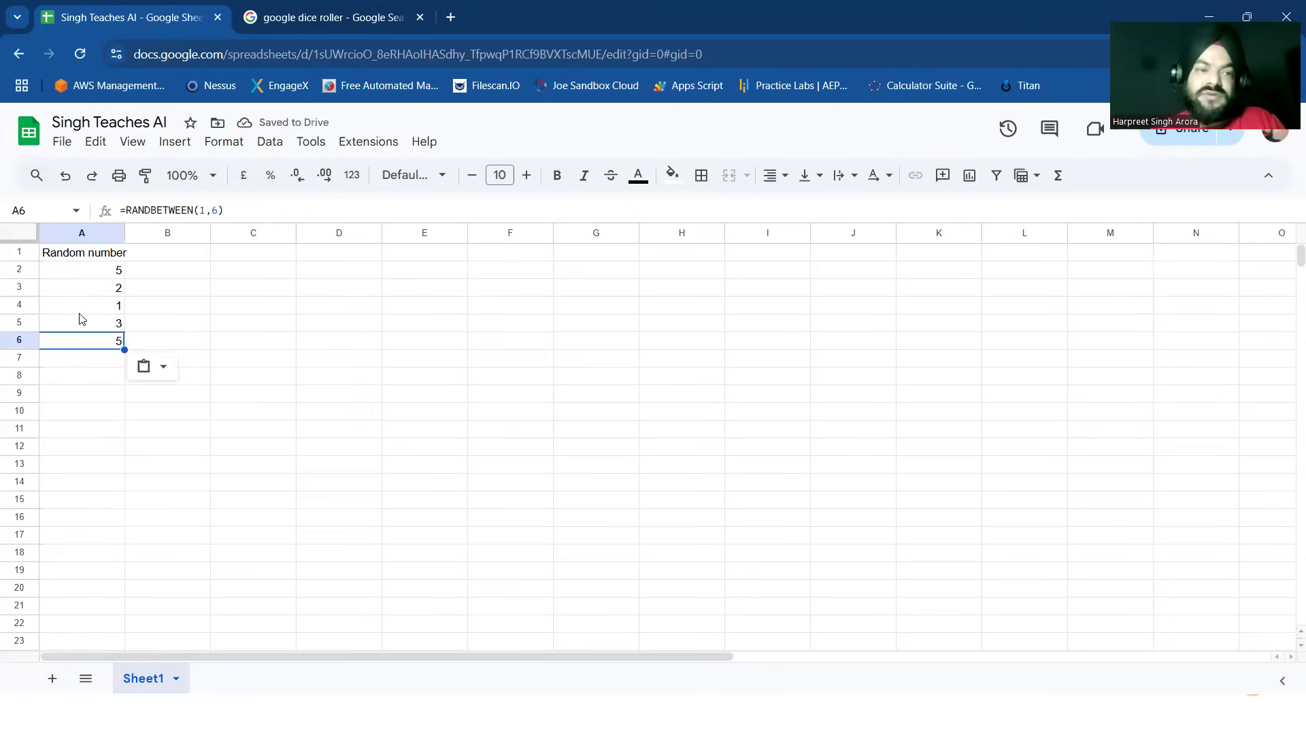
left_click(76, 363)
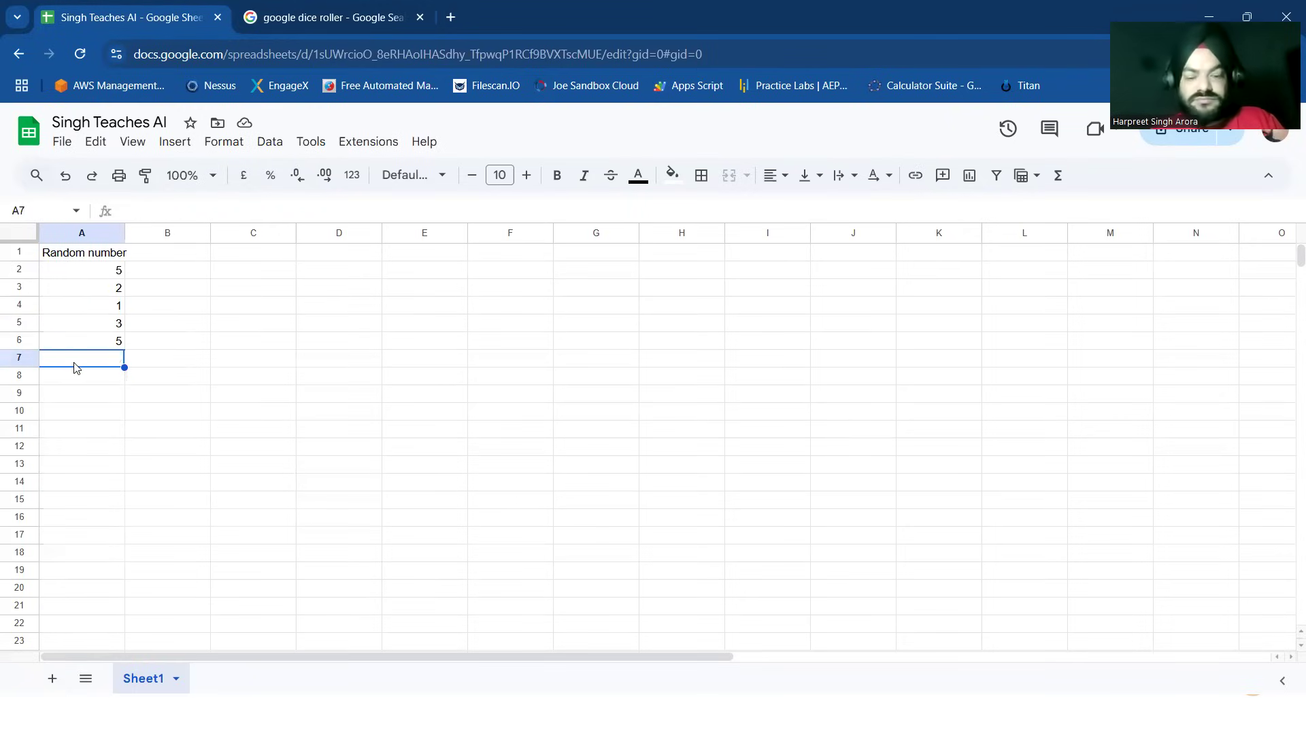
key("ctrl+v")
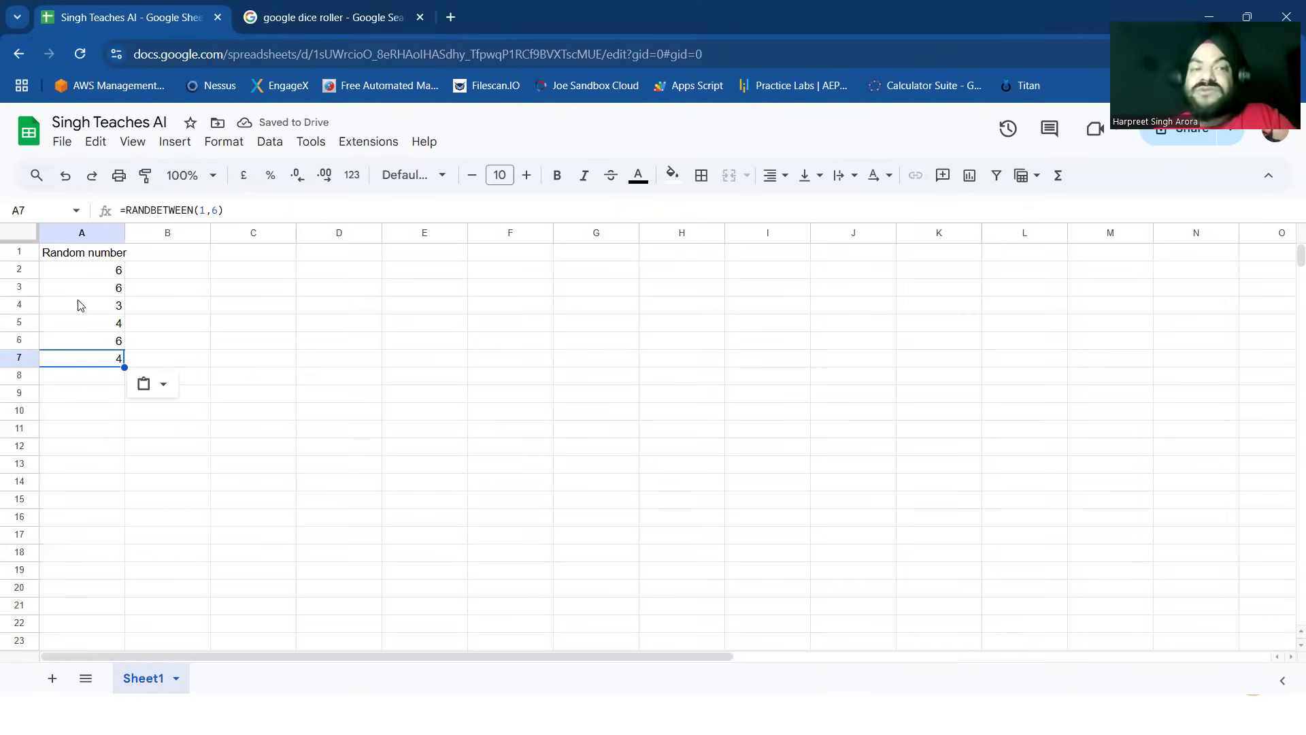
Step: Rename the A1 header to 'Dice 1' and enter 'Dice 2' in B1
double_click(86, 258)
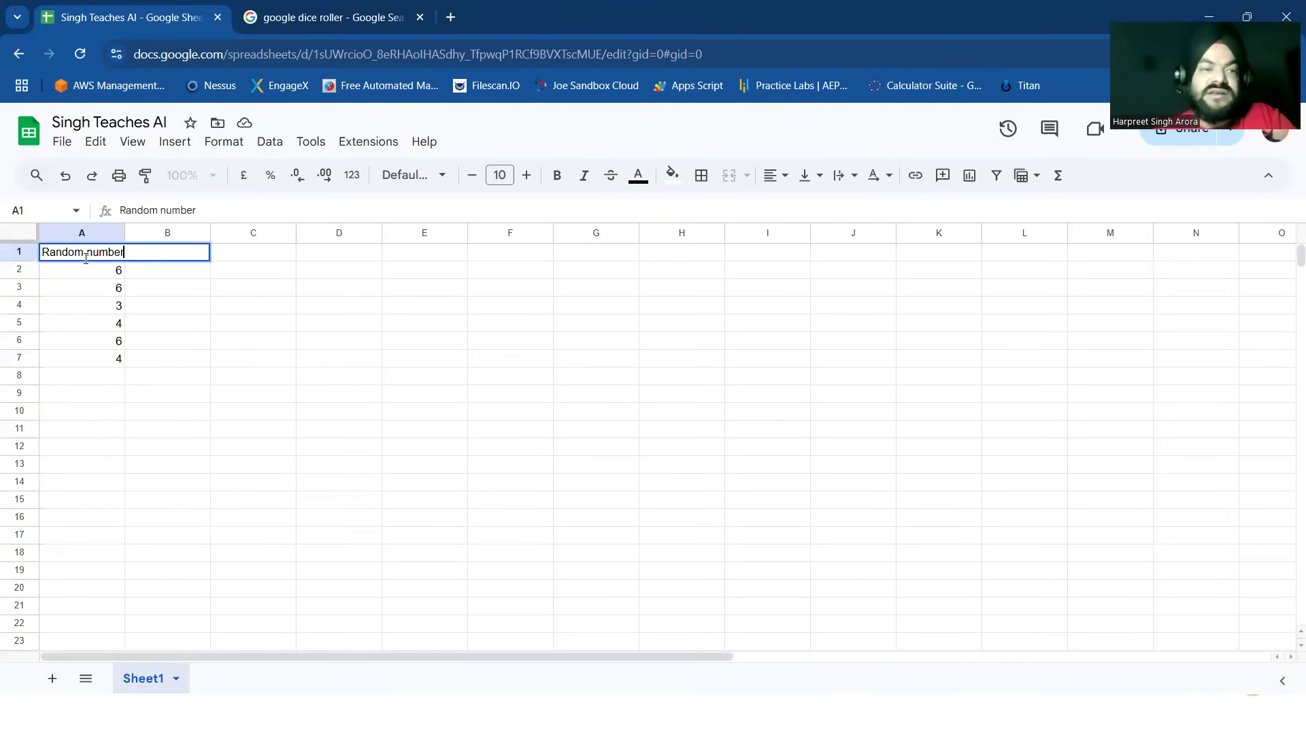
key("ctrl+a")
key("BackSpace")
type("Dice 1")
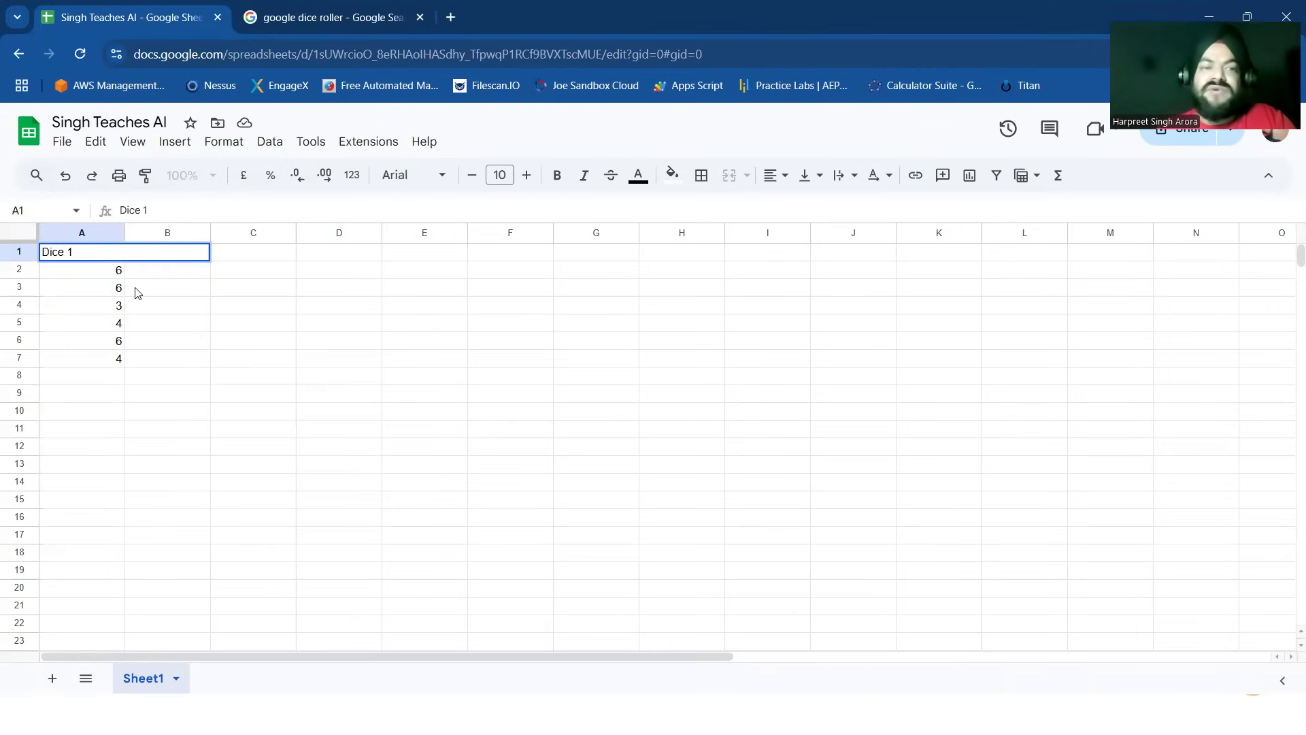
left_click(158, 251)
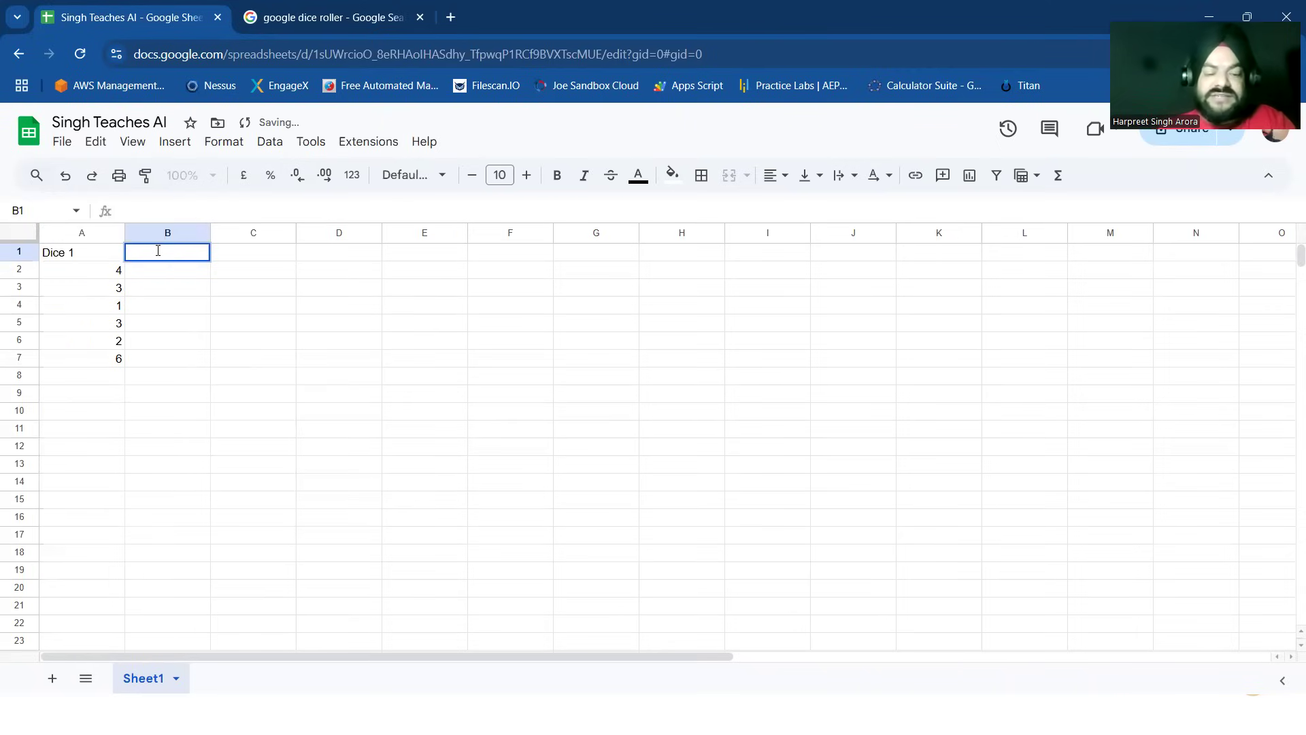
type("Dice 2")
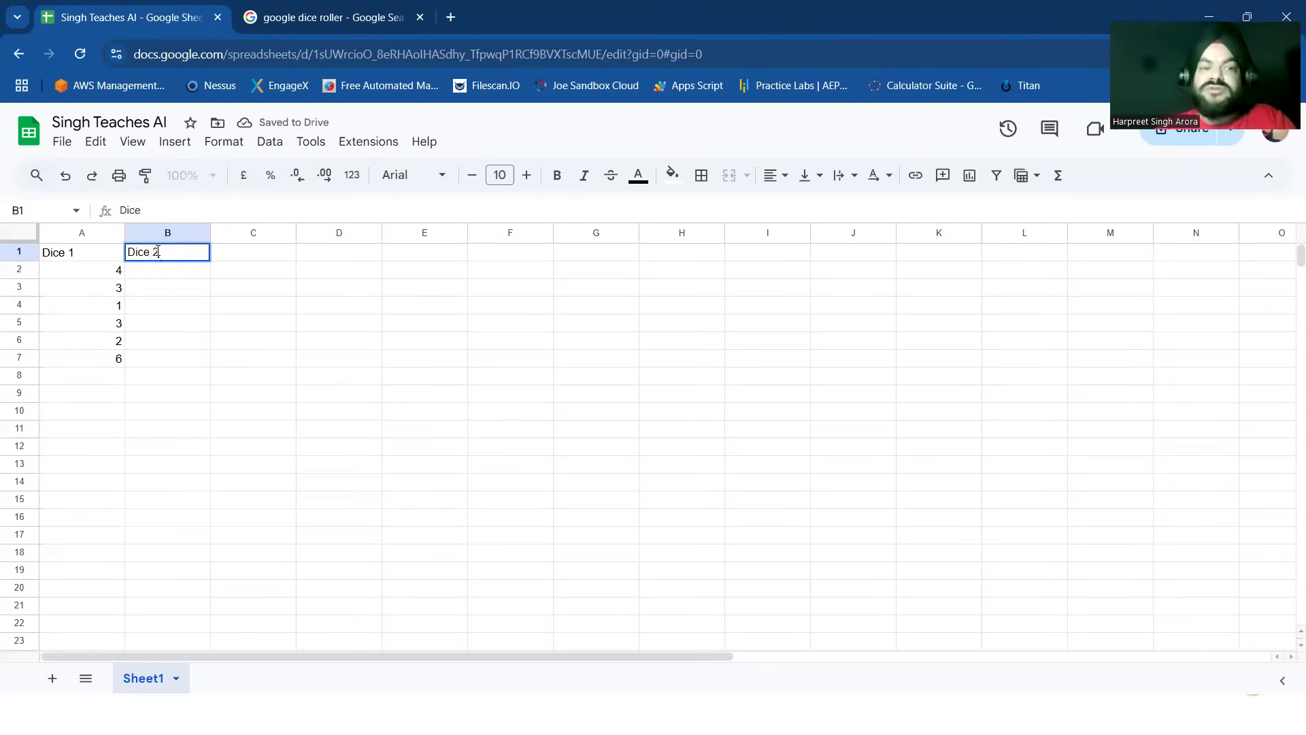
Step: Enter the heading 'Dice 3' in C1
double_click(261, 251)
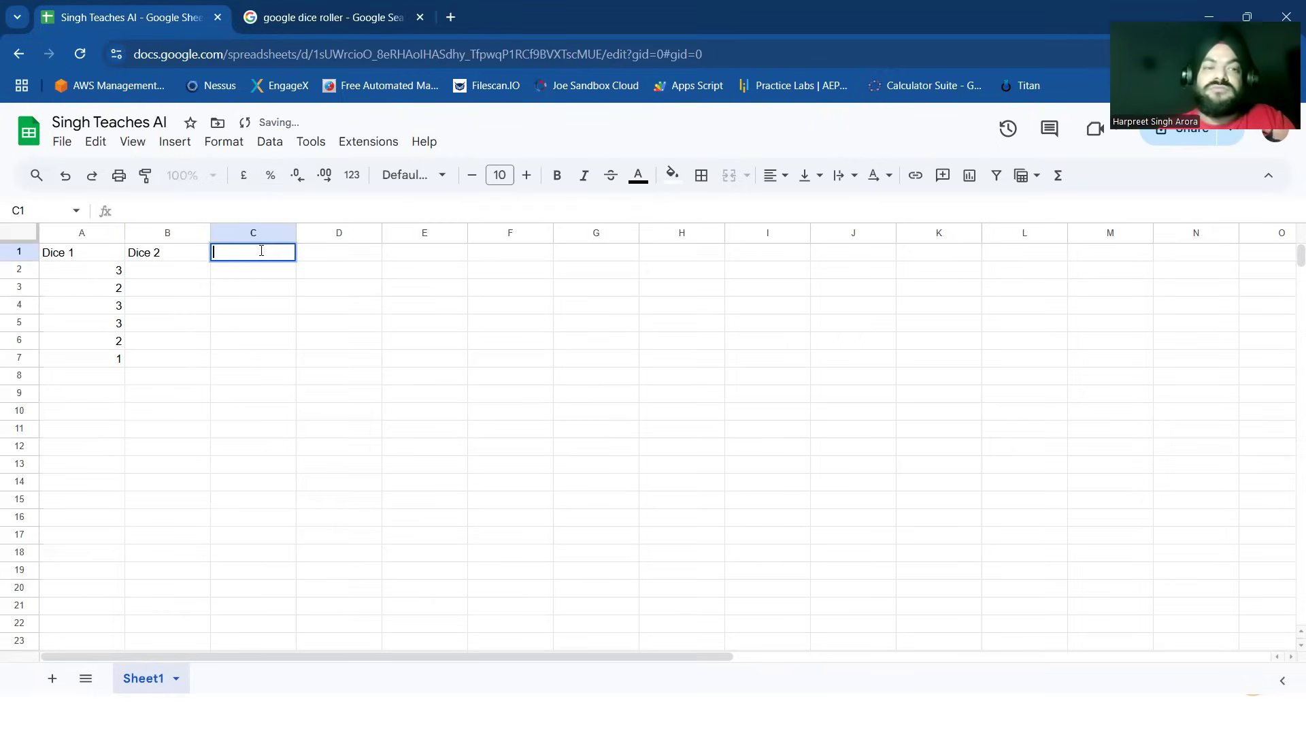
type("Dic")
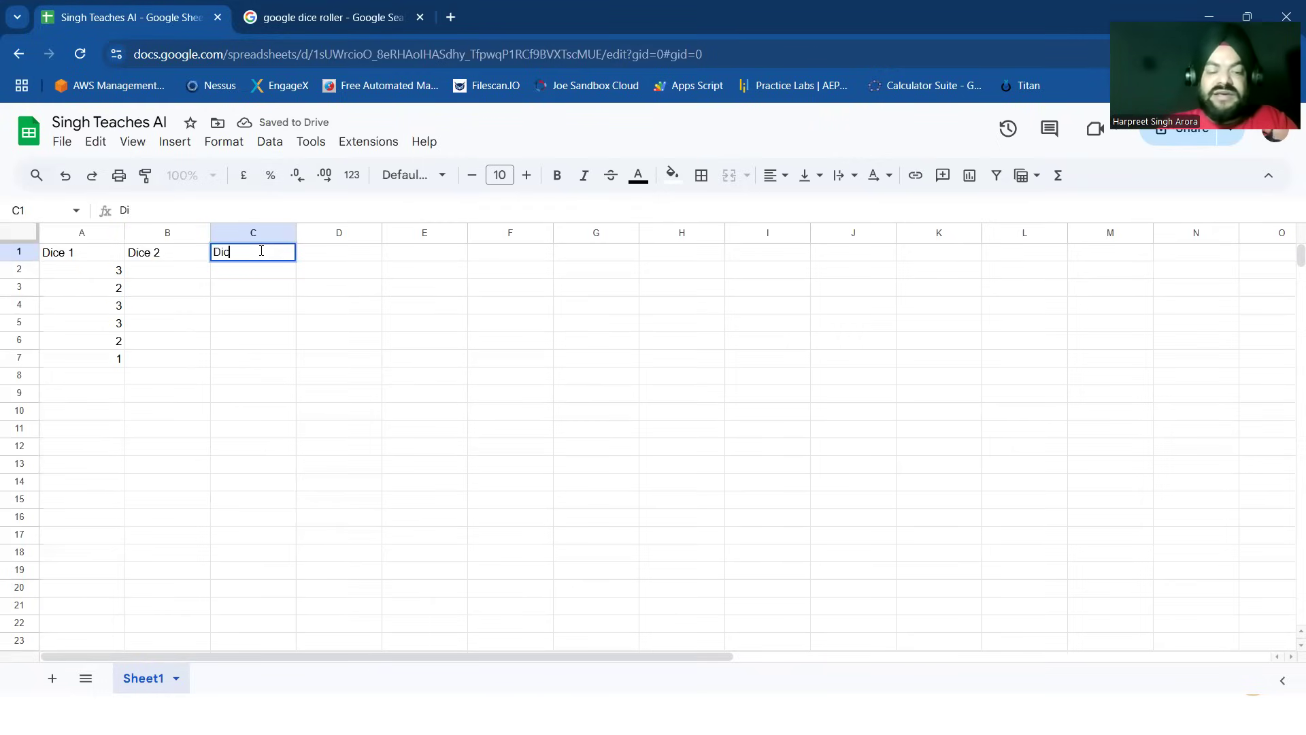
type("e 2")
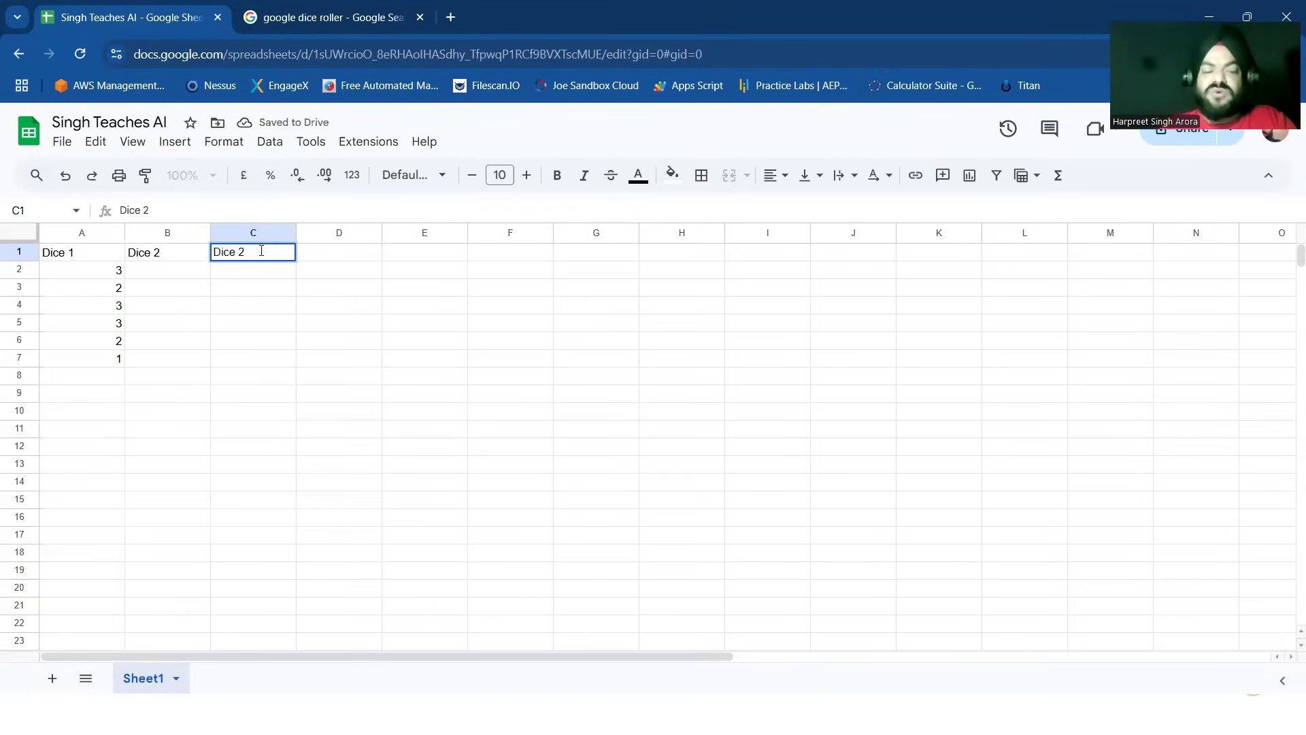
key("BackSpace")
type("3")
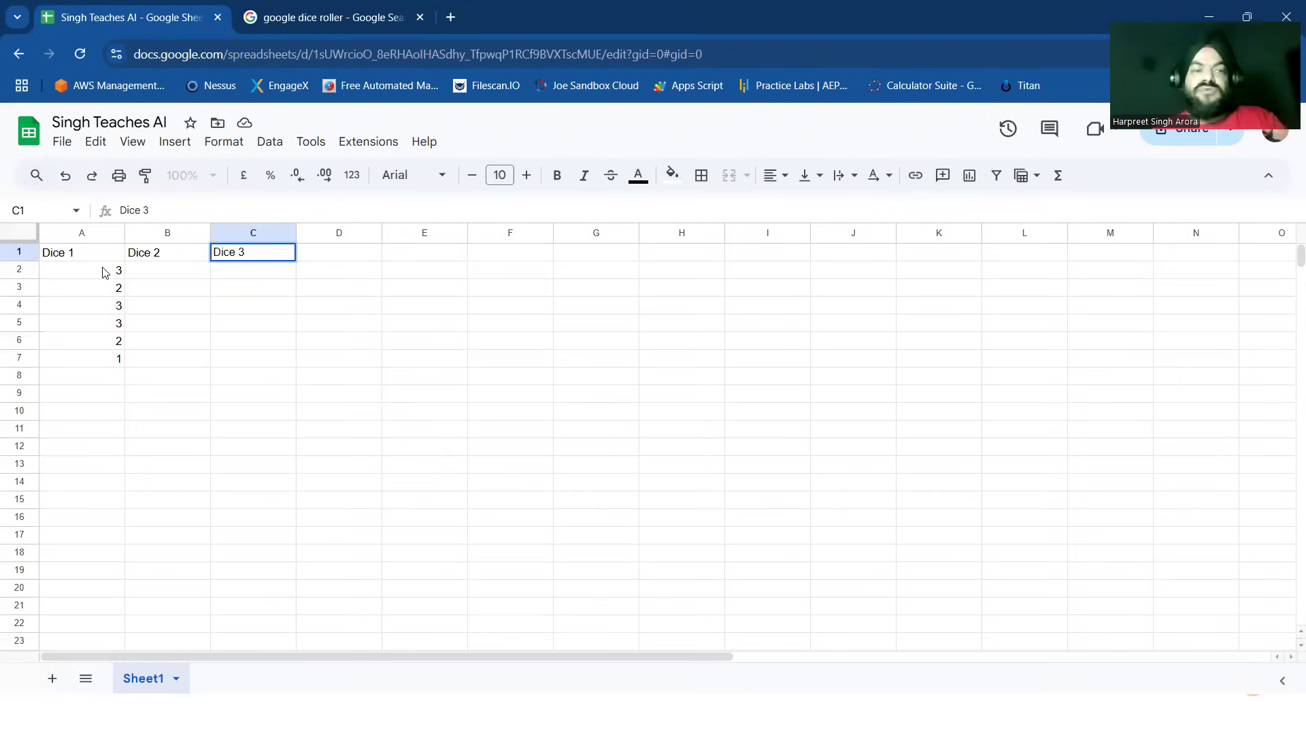
left_click(103, 272)
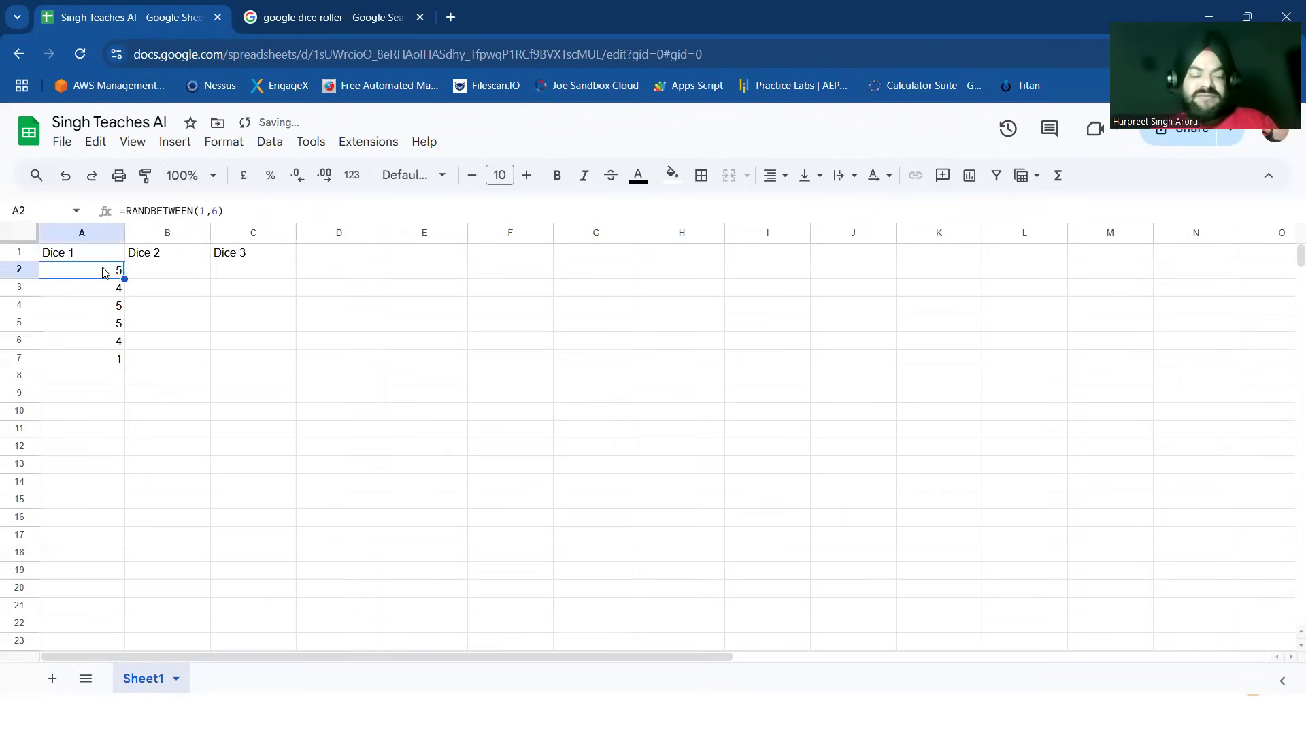
Step: Paste A2's dice roll formula into the range B2:C7
key("ctrl+c")
left_click(157, 261)
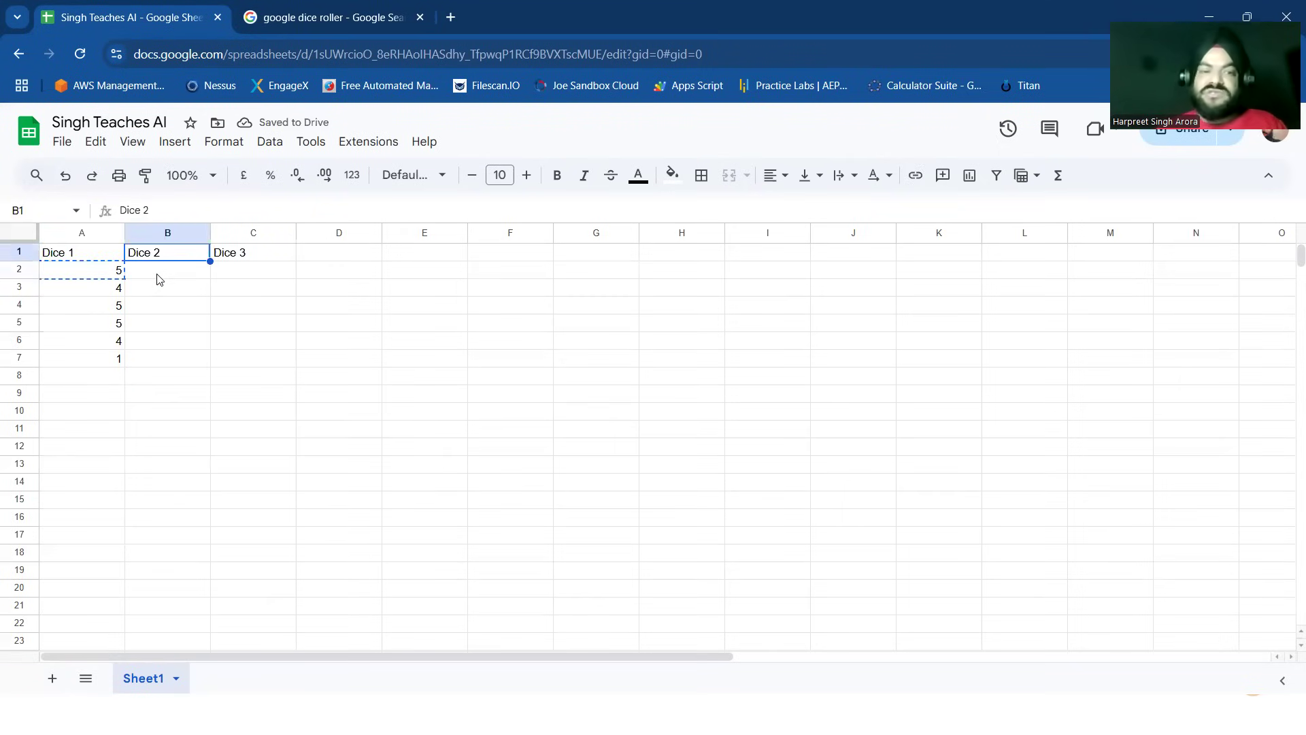
left_click(159, 279)
key("shift+Right")
key("shift+Down")
key("shift+Down")
key("shift+Down")
key("shift+Down")
key("shift+Down")
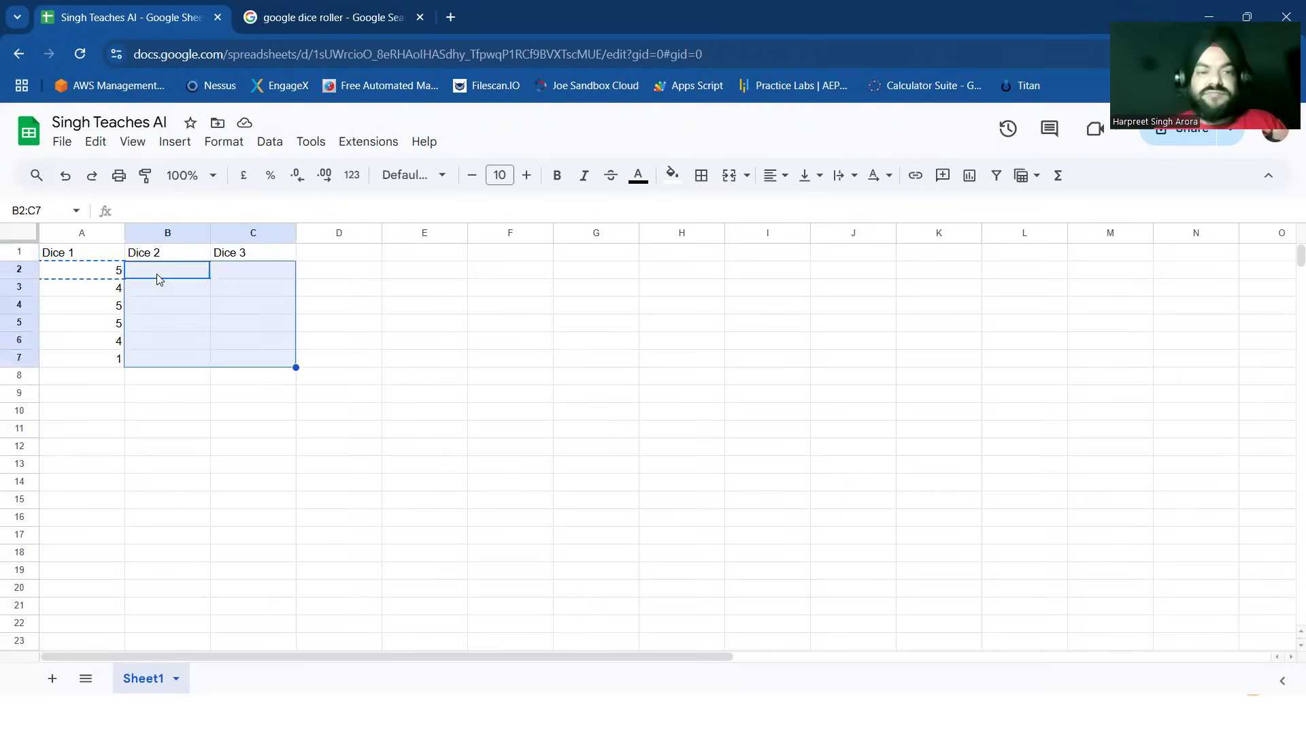
key("ctrl+v")
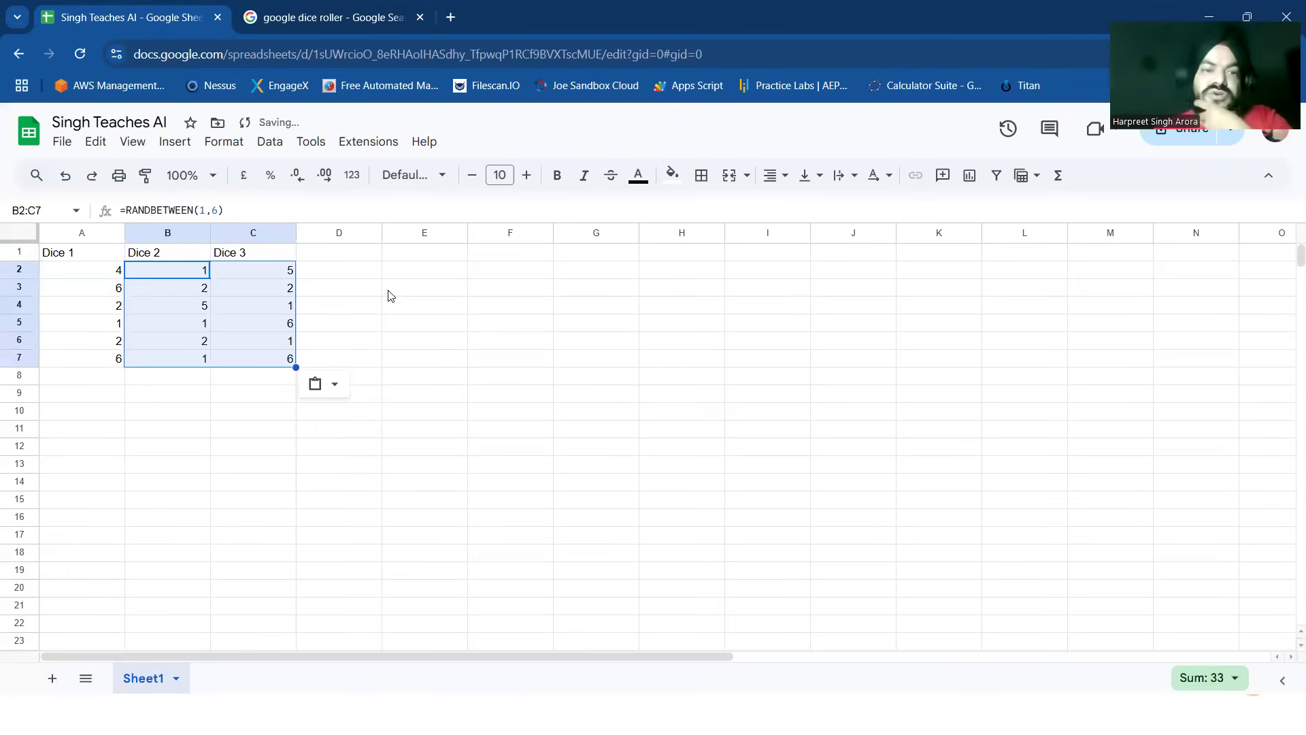
left_click(389, 294)
Step: Replace C2's contents with the dice formula taken from C4
left_click(239, 305)
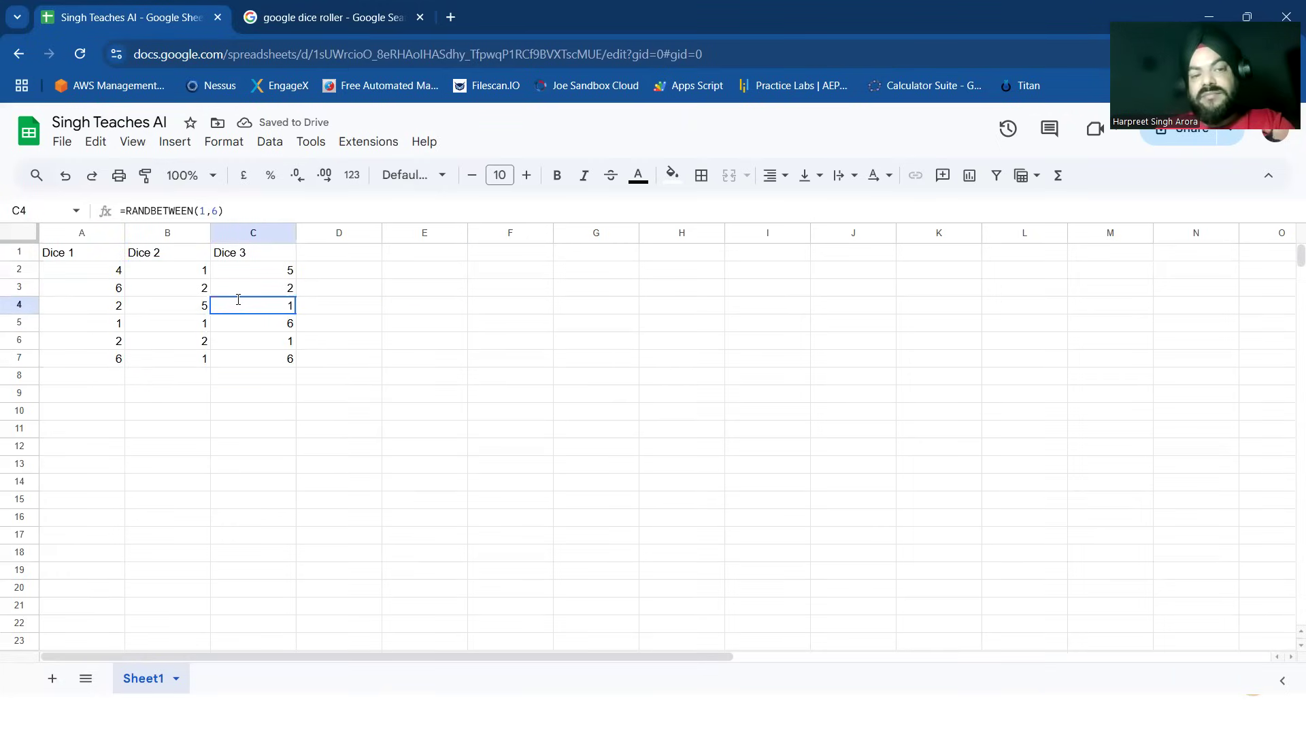
double_click(238, 304)
left_click(373, 291)
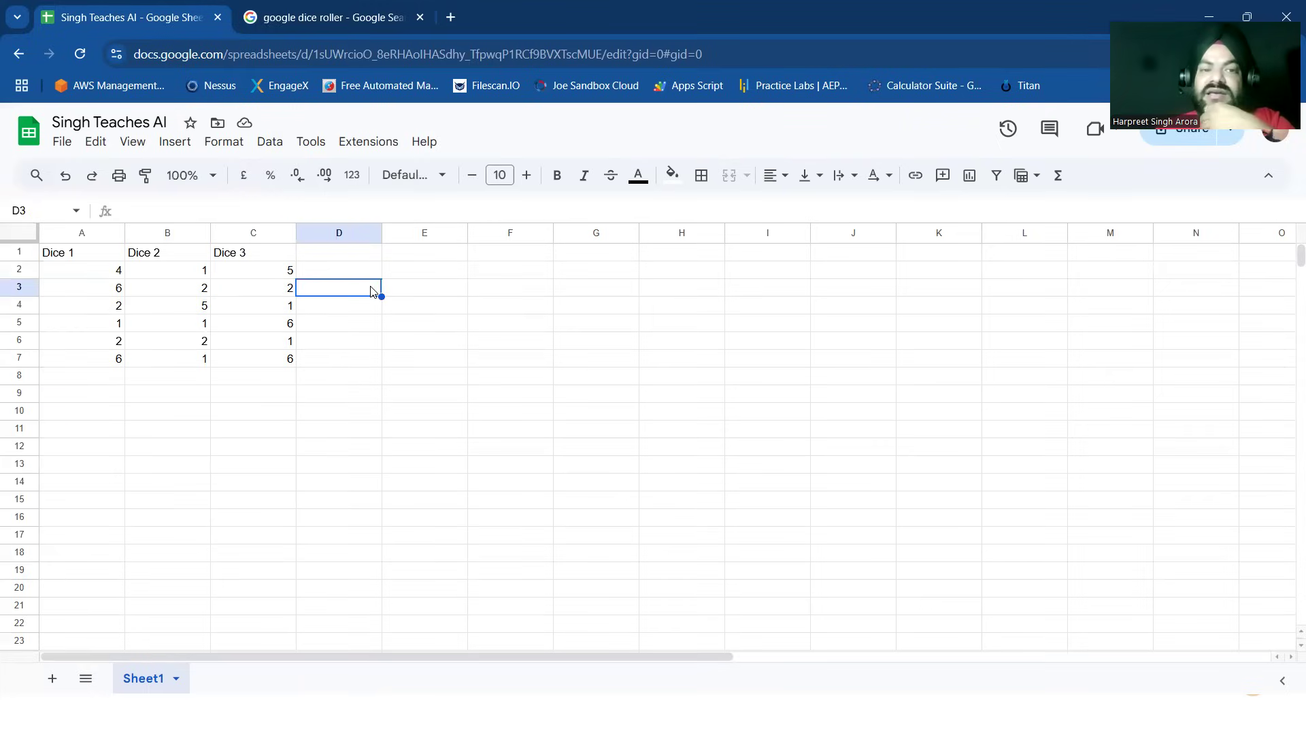
left_click(258, 270)
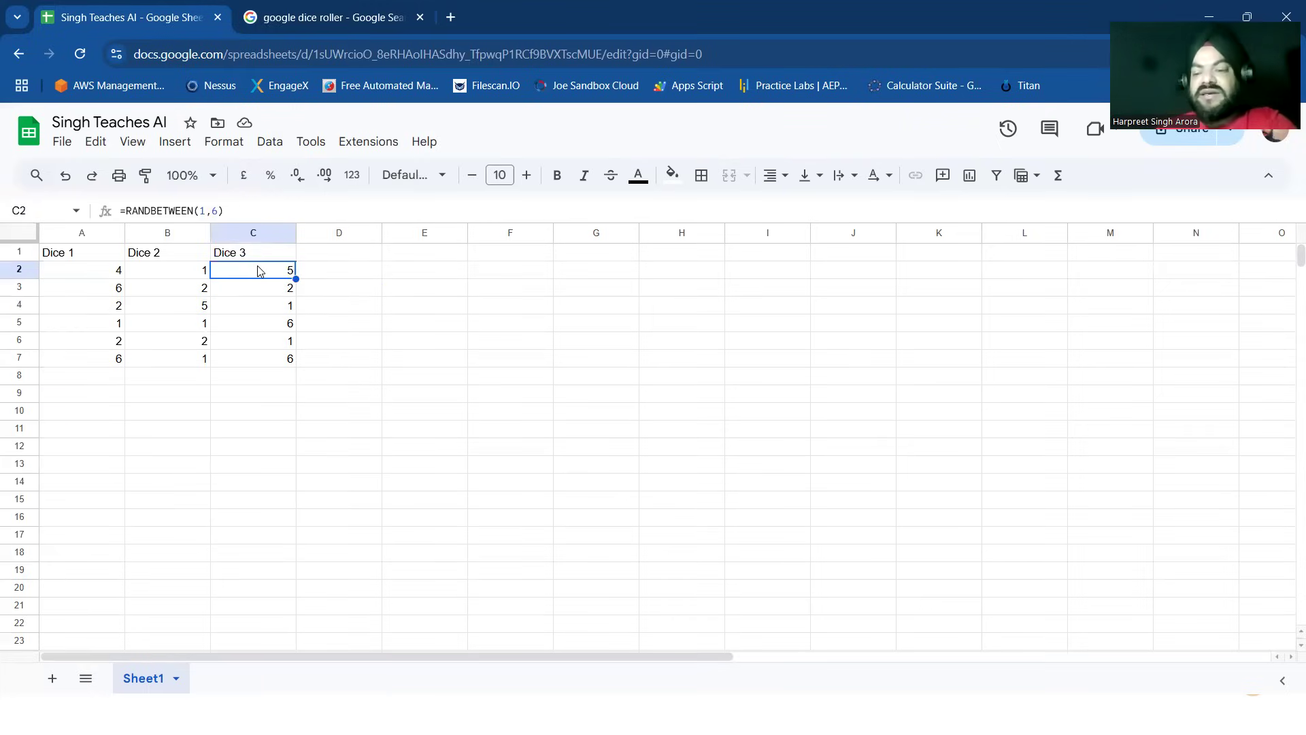
key("Delete")
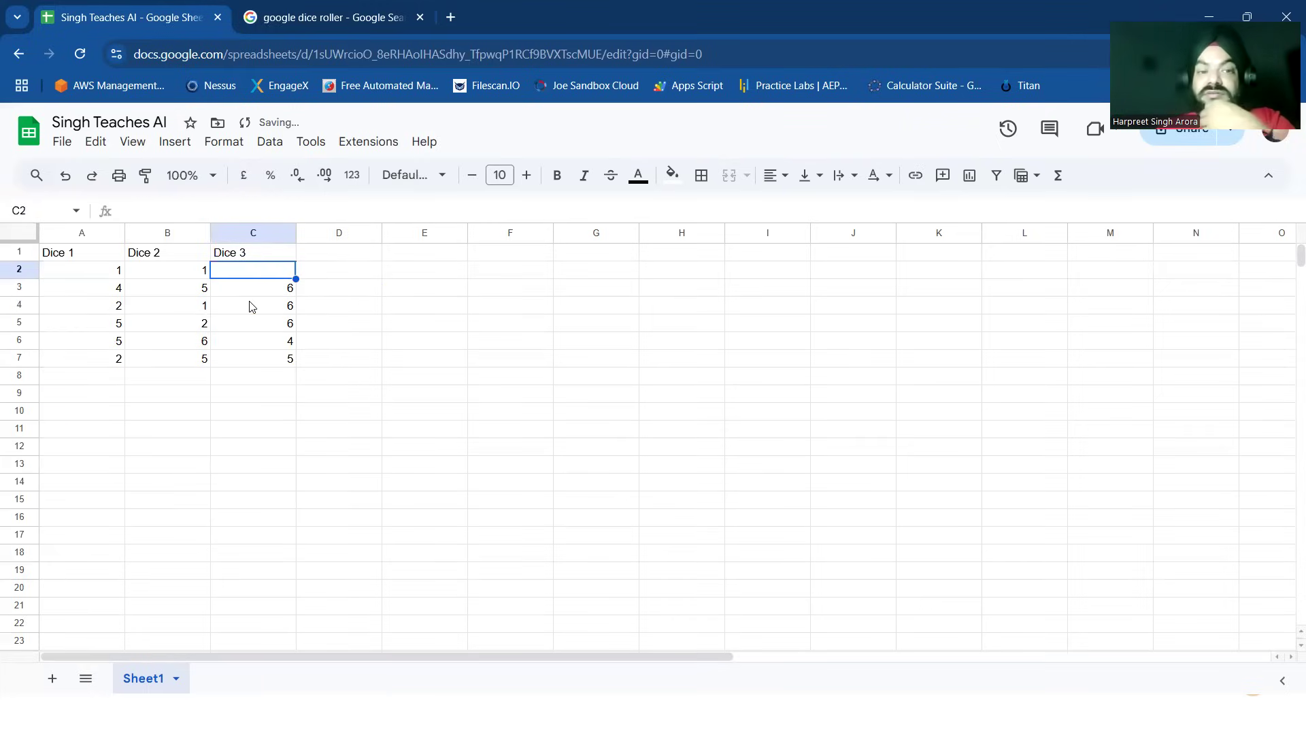
left_click(252, 306)
left_click(253, 276)
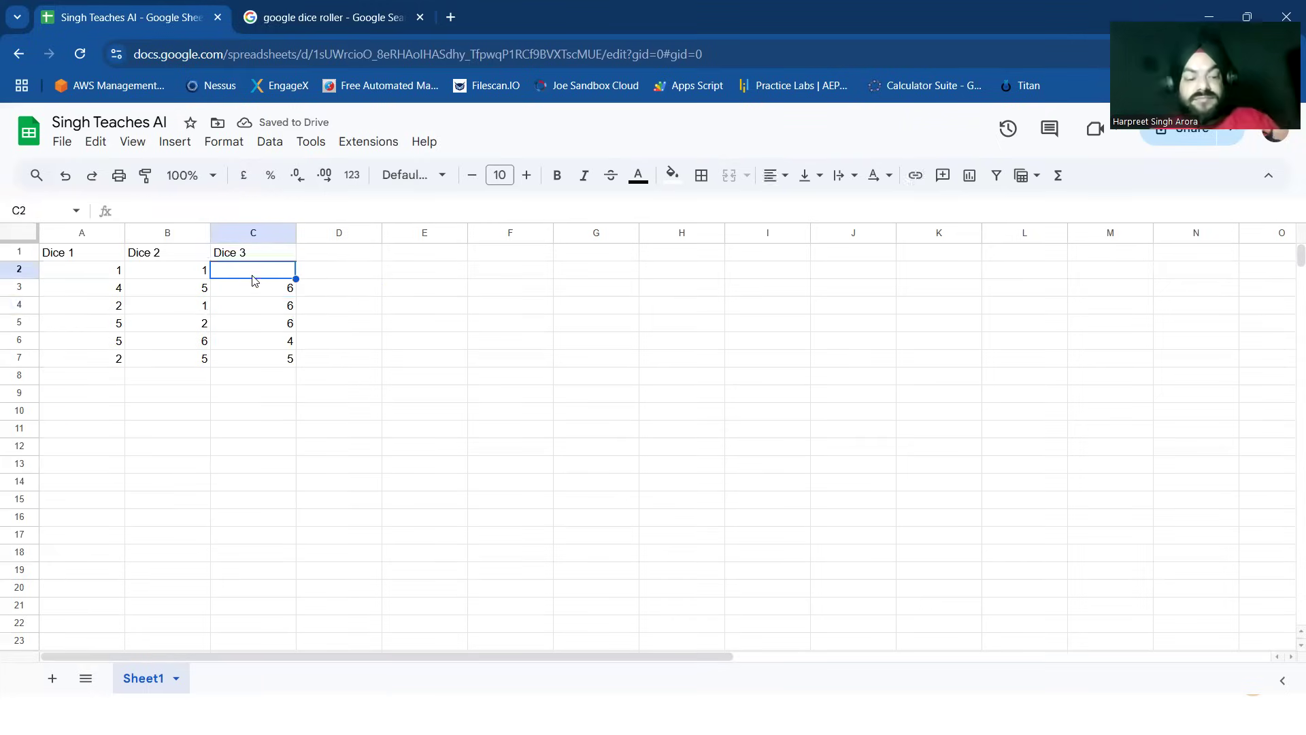
key("ctrl+v")
left_click(352, 362)
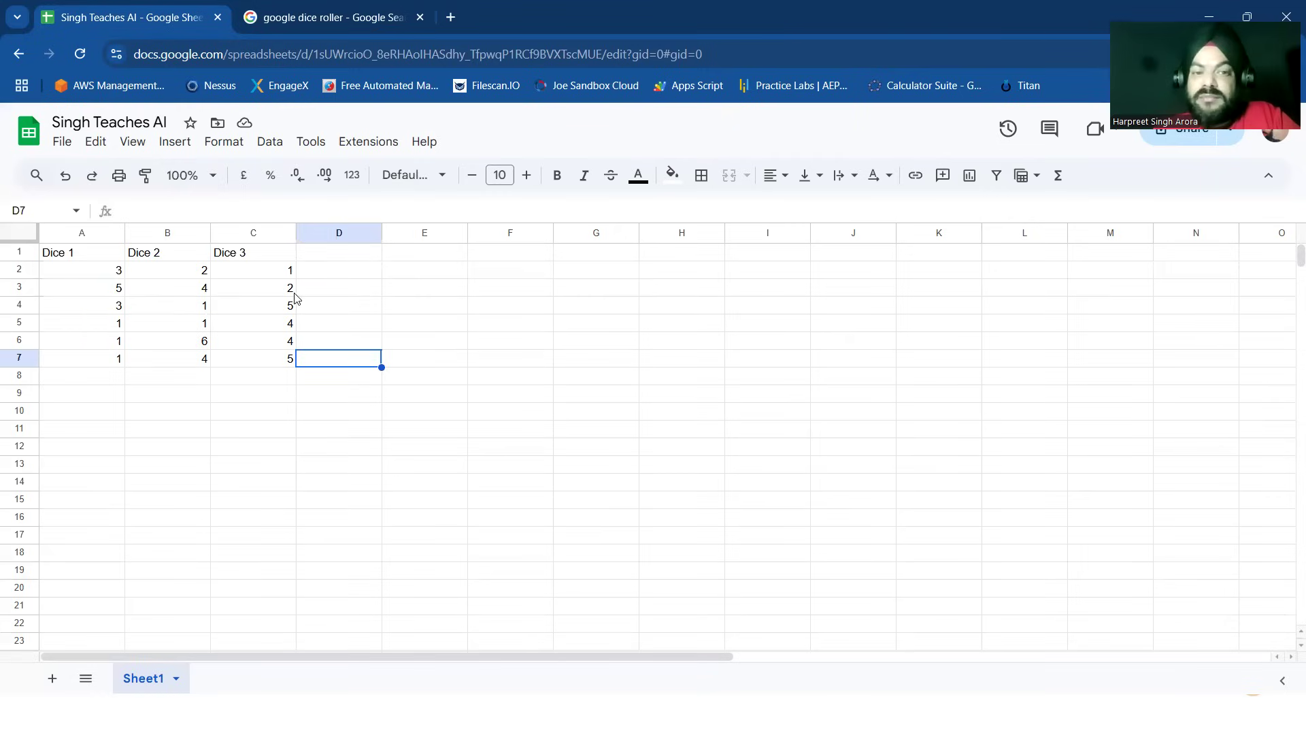
Step: Head column D 'Sum' and fill D2:D7 with =SUM(A2:C2) row totals
left_click(342, 256)
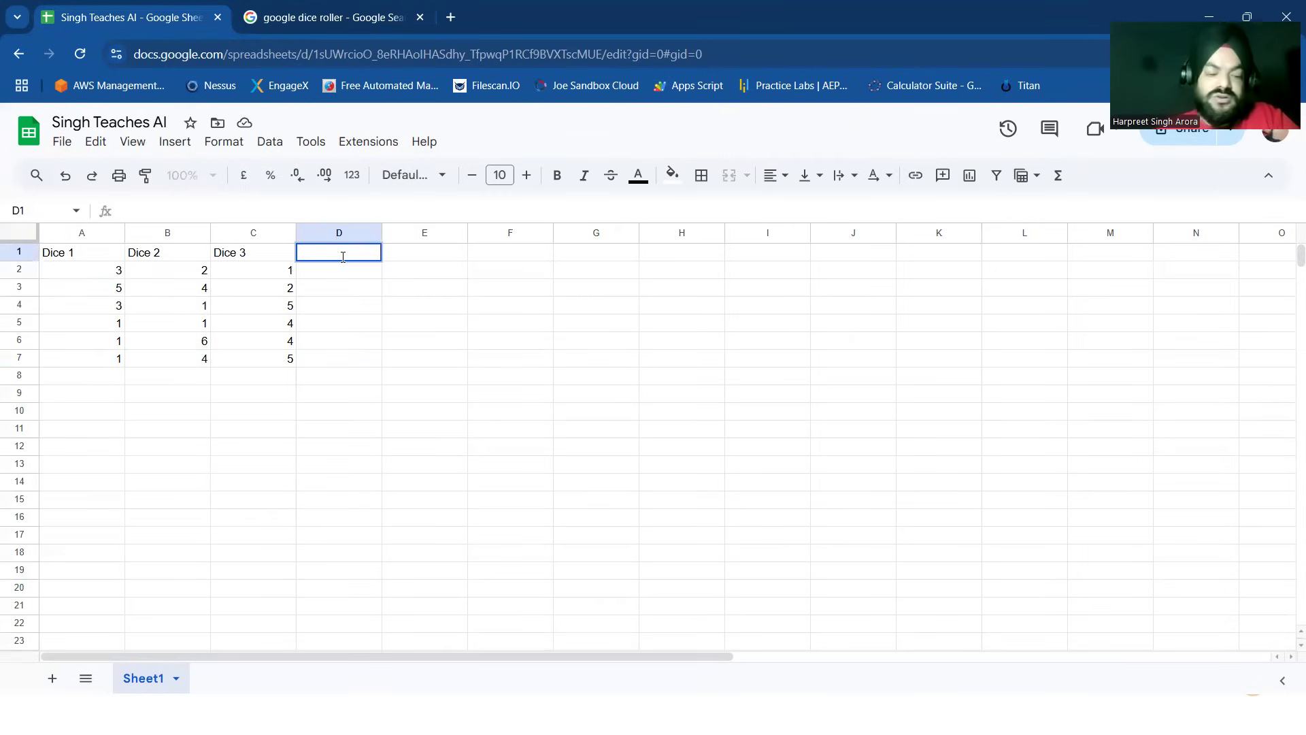
type("Sum")
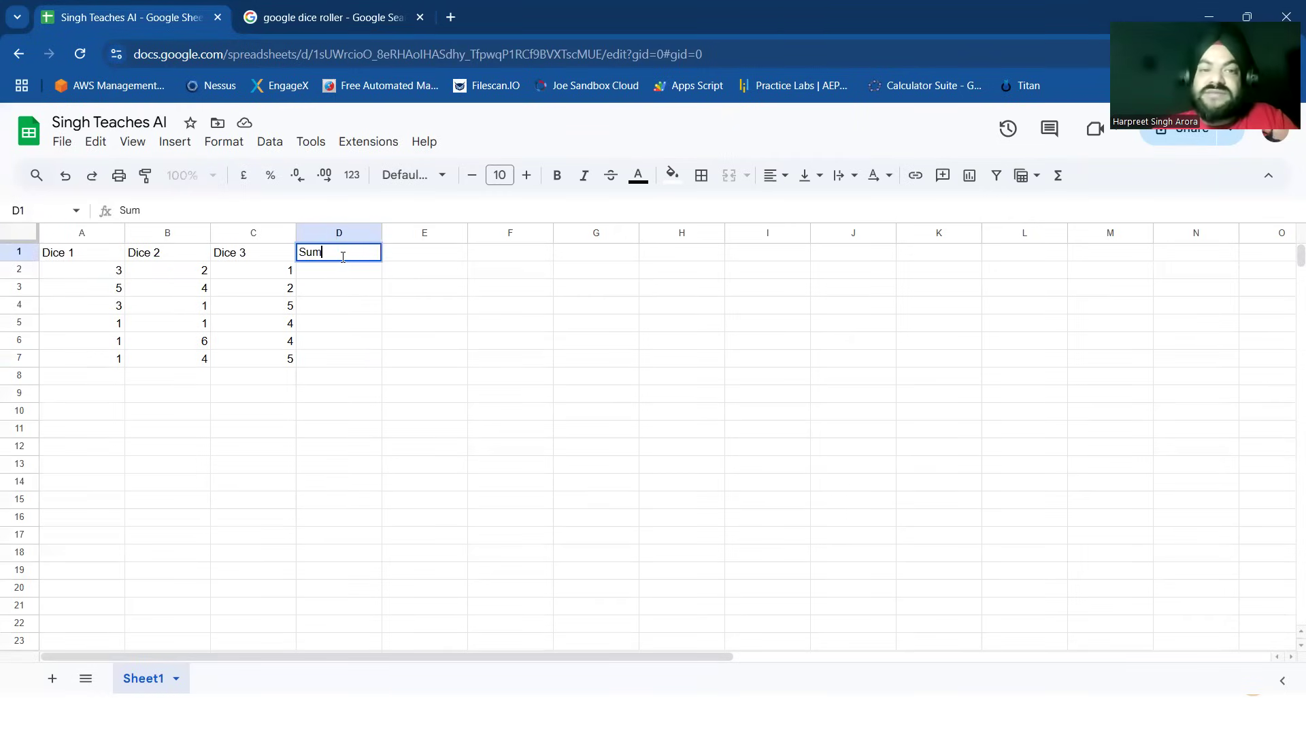
double_click(349, 271)
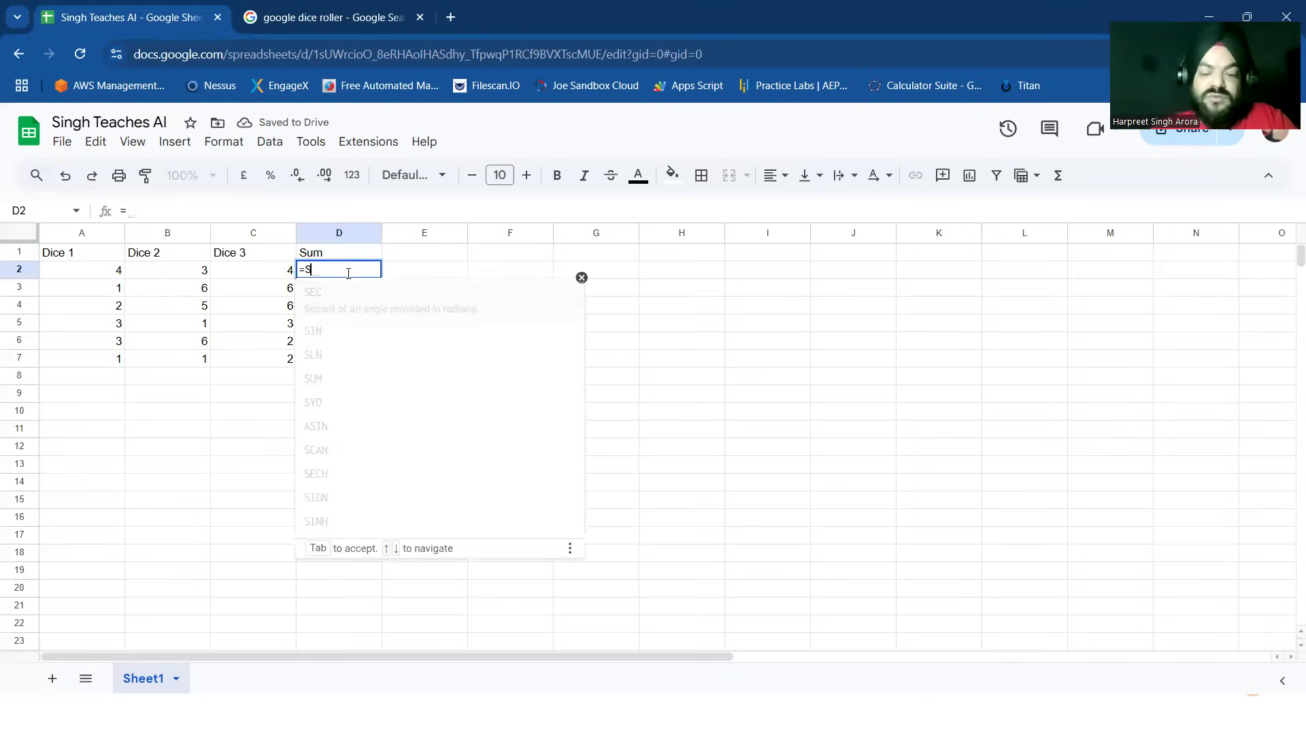
type("UM")
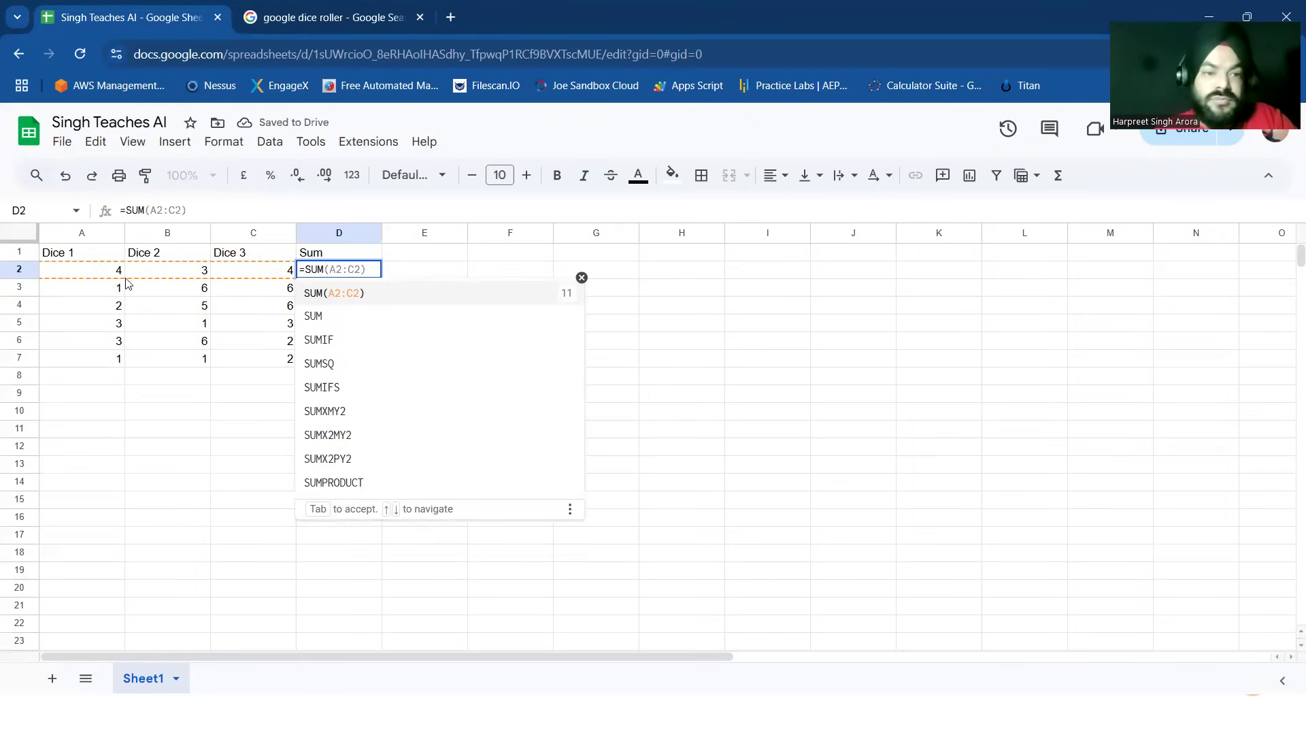
left_click(329, 294)
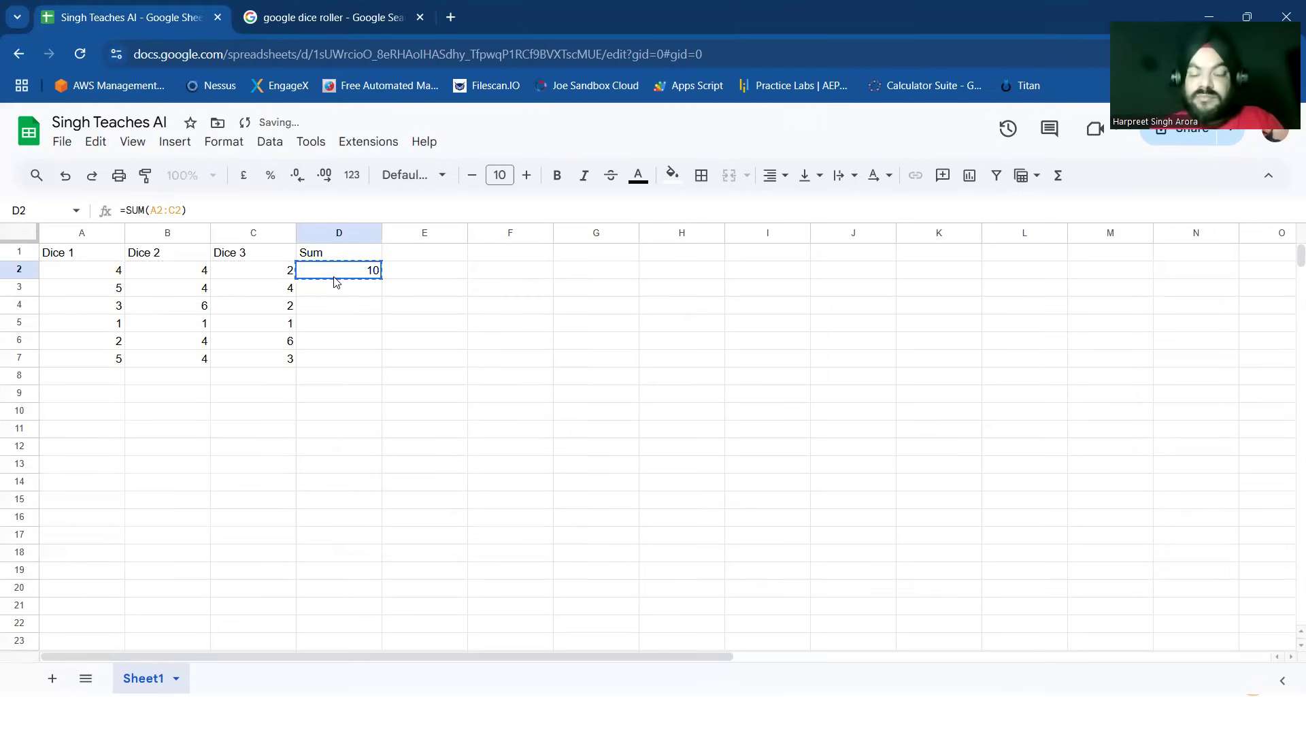
key("shift+Down")
key("shift+Down")
key("shift+Down")
key("shift+Down")
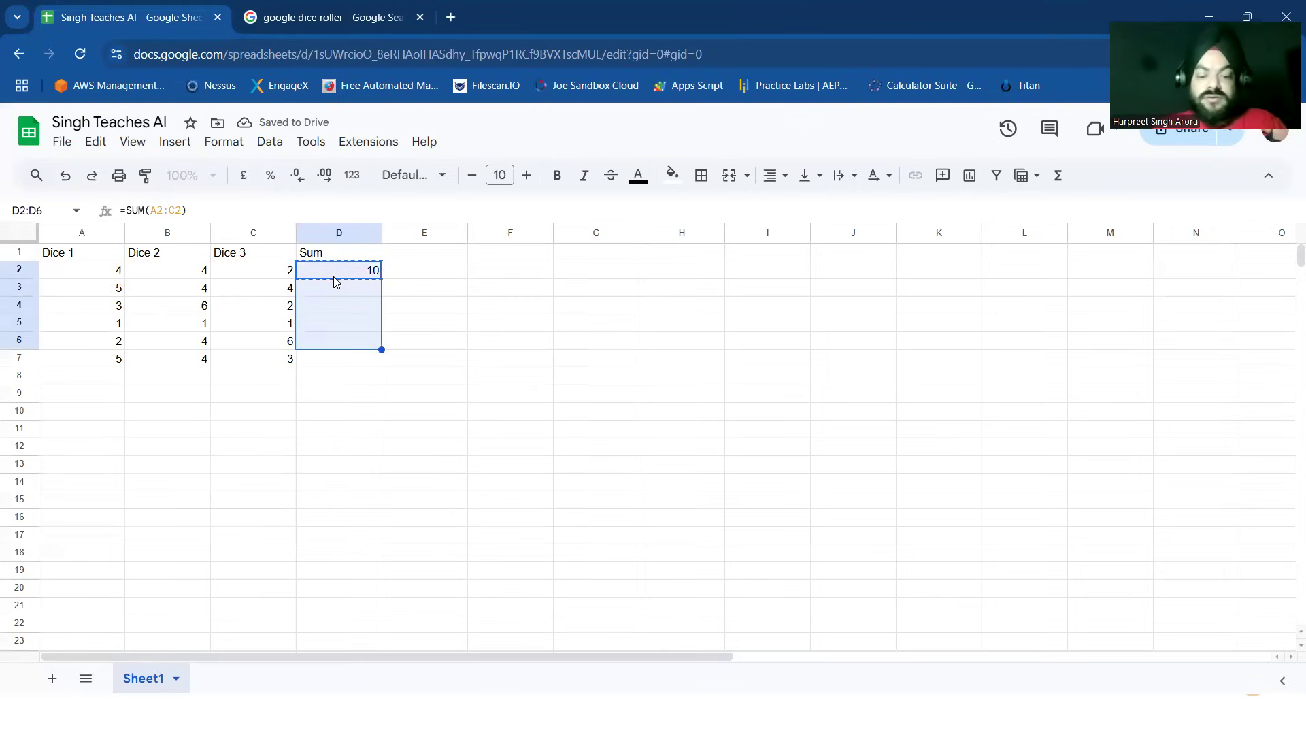
key("shift+Down")
key("ctrl+v")
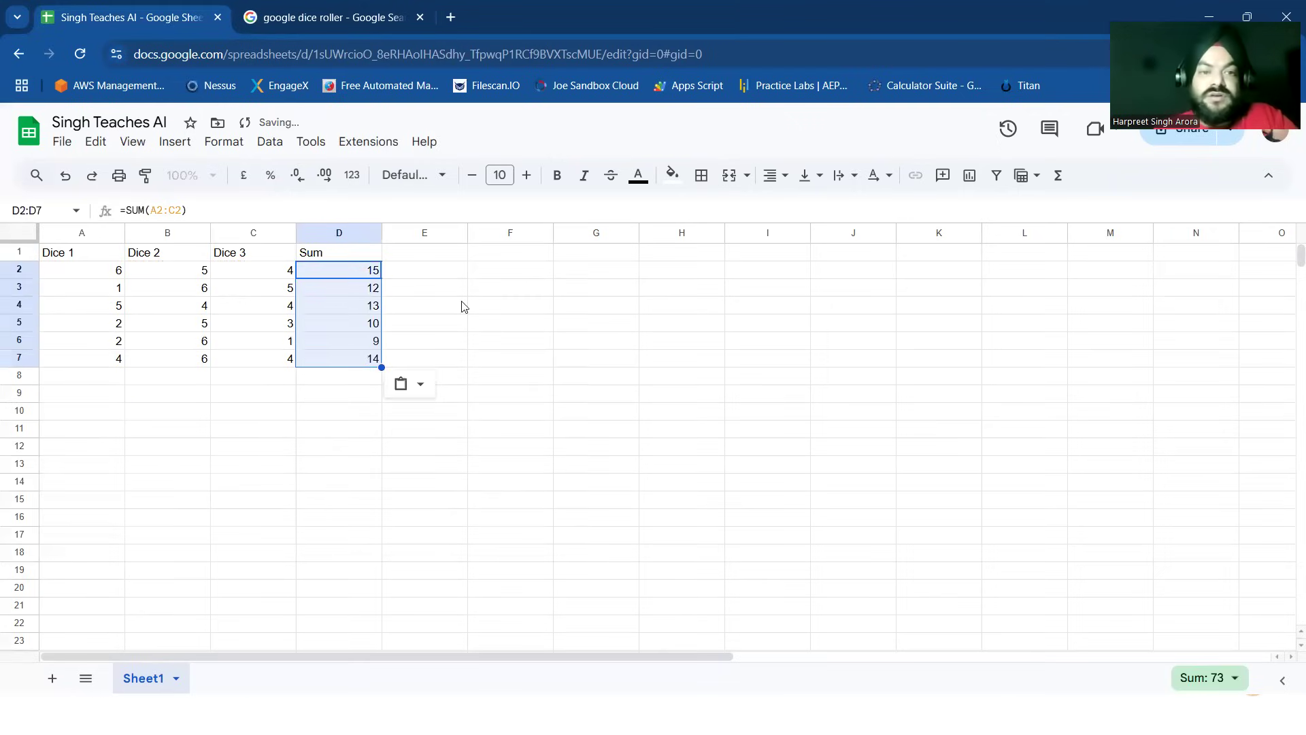
key("Right")
key("Down")
key("Down")
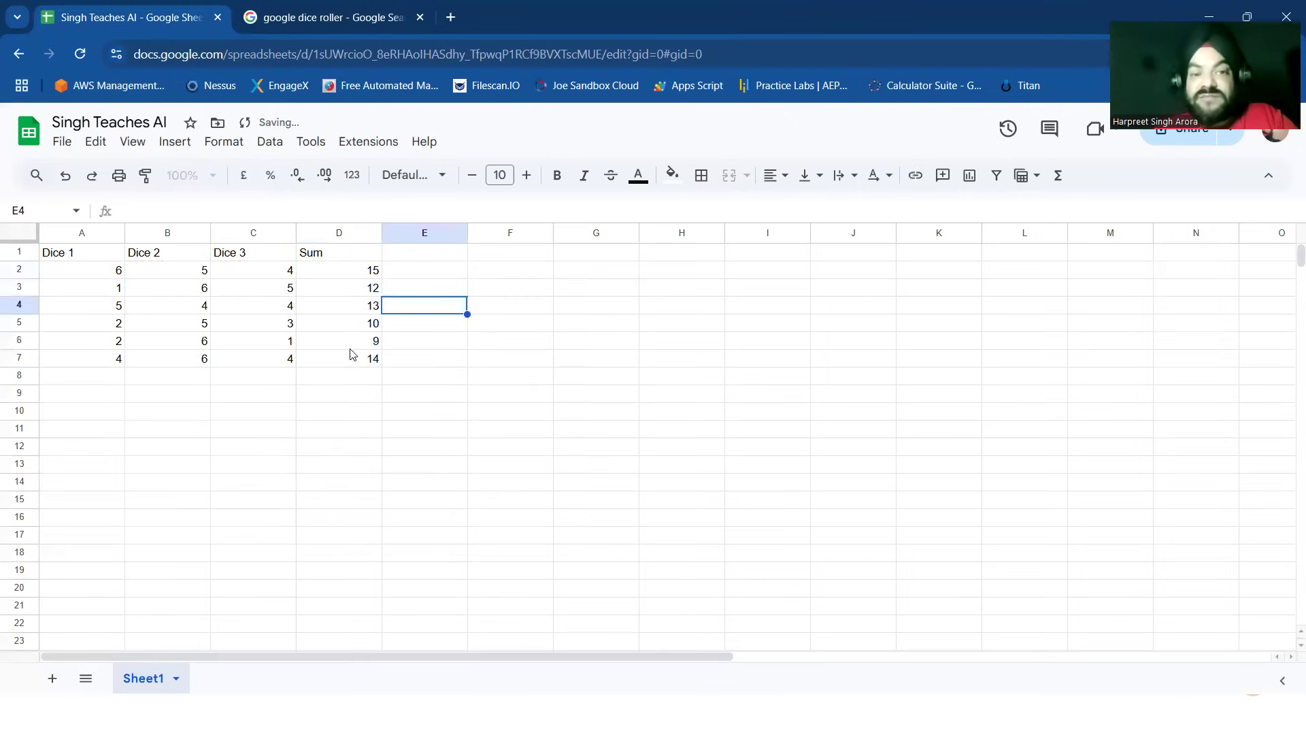
Step: Enter =AVERAGE(D2:D7) in D8 to average the six dice totals
double_click(340, 382)
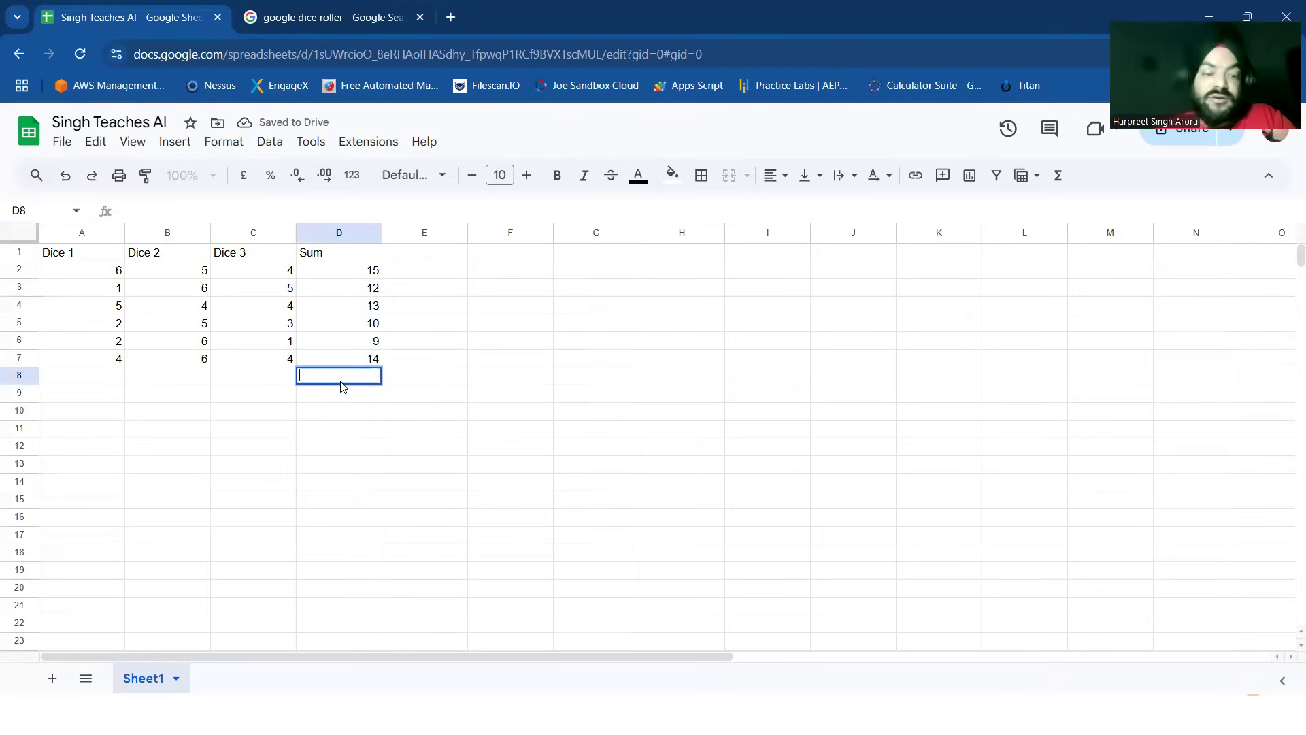
type("-")
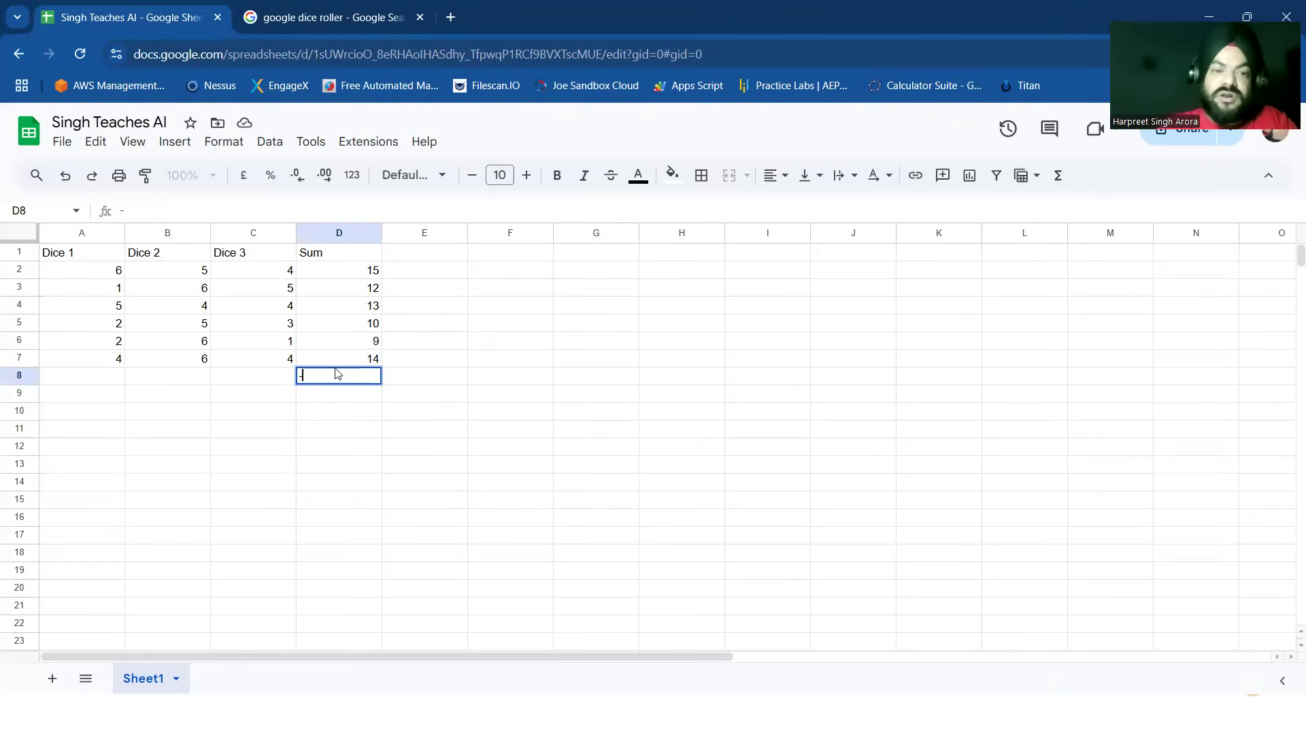
key("BackSpace")
type("=A")
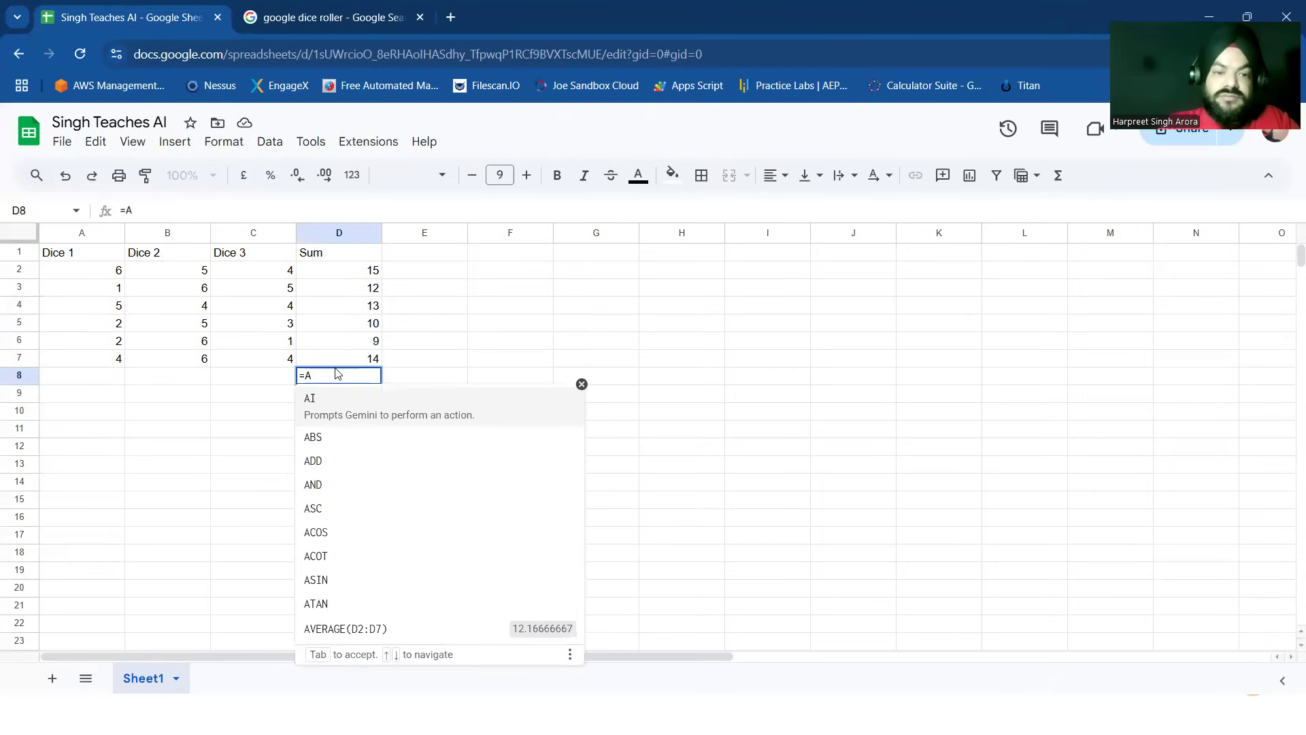
type("v")
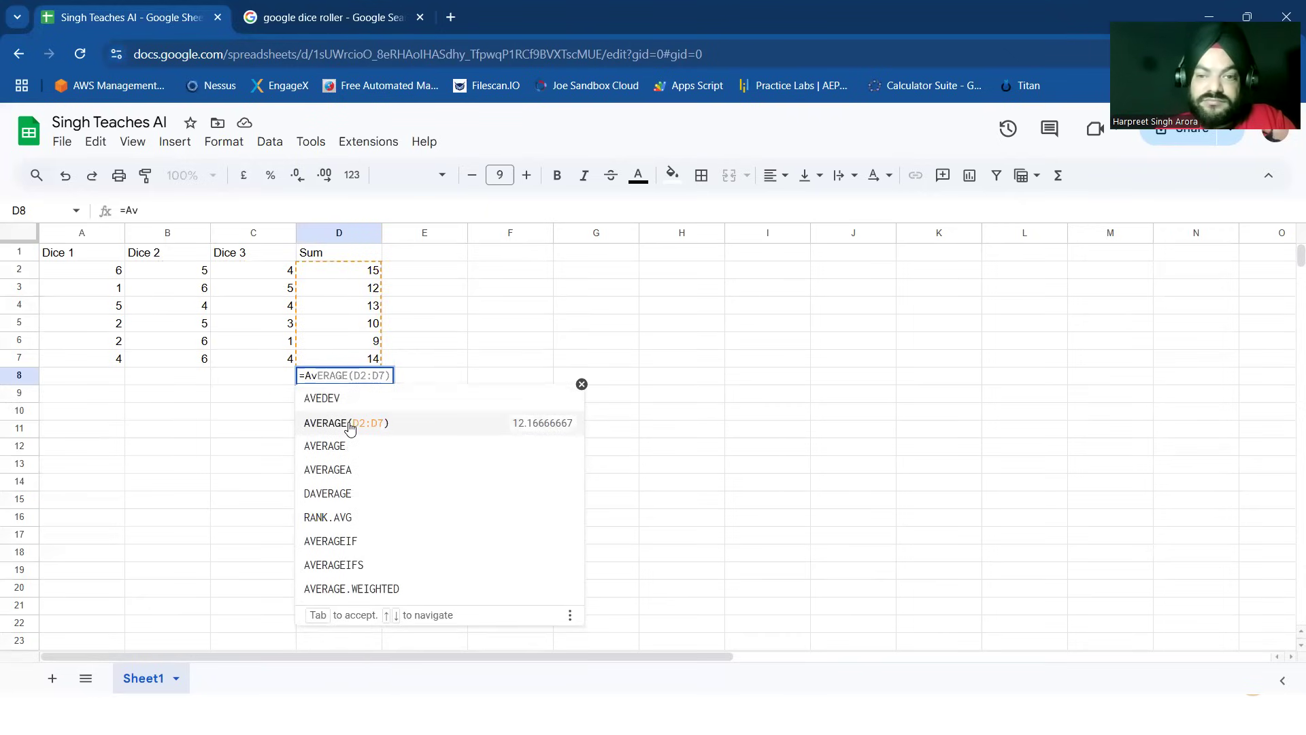
left_click(349, 423)
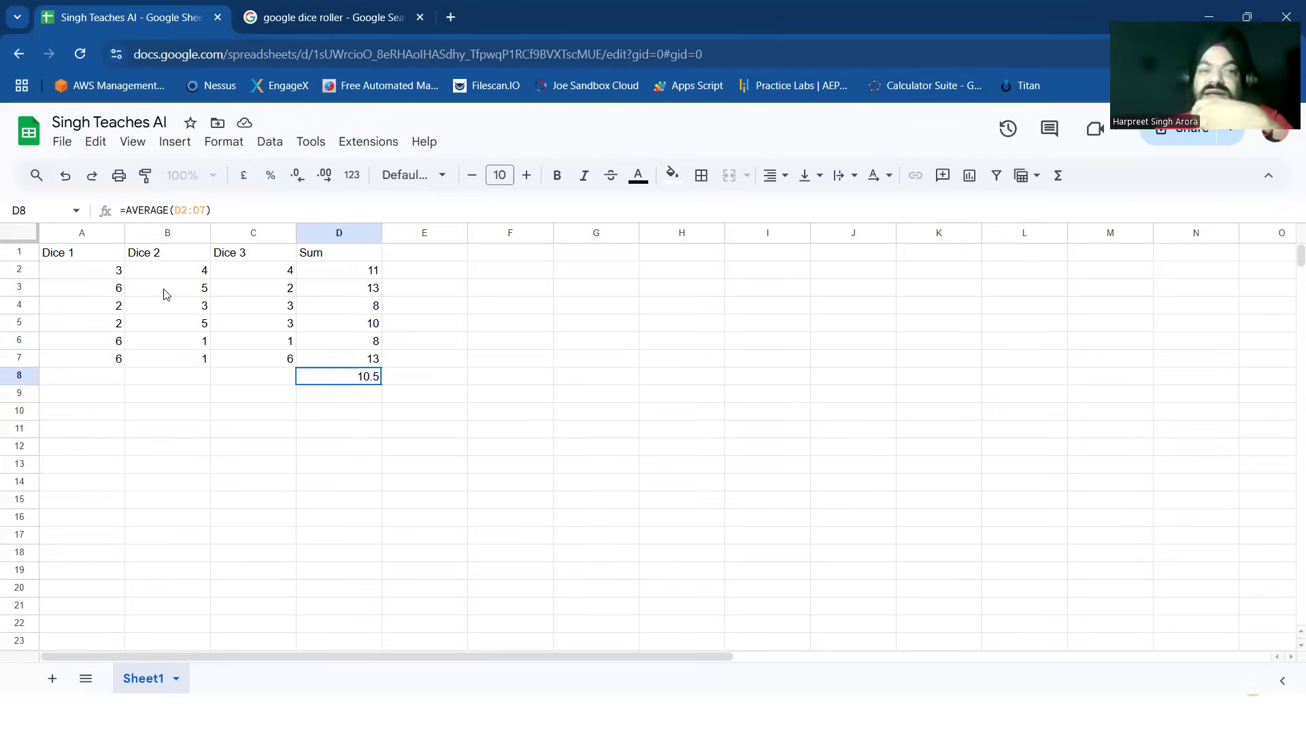
left_click(362, 384)
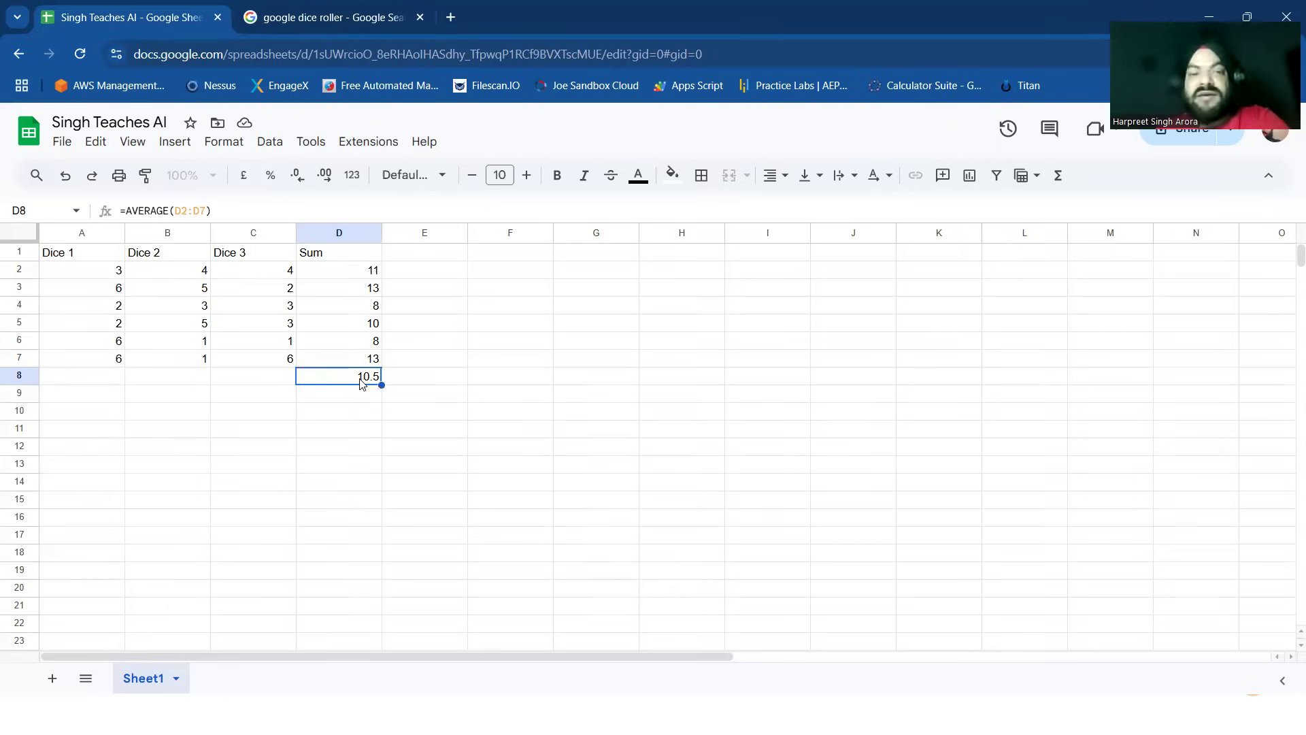
Step: Clear the D8 average and paste the RANDBETWEEN(1,6) formula into A8 through A100
key("Delete")
left_click(165, 393)
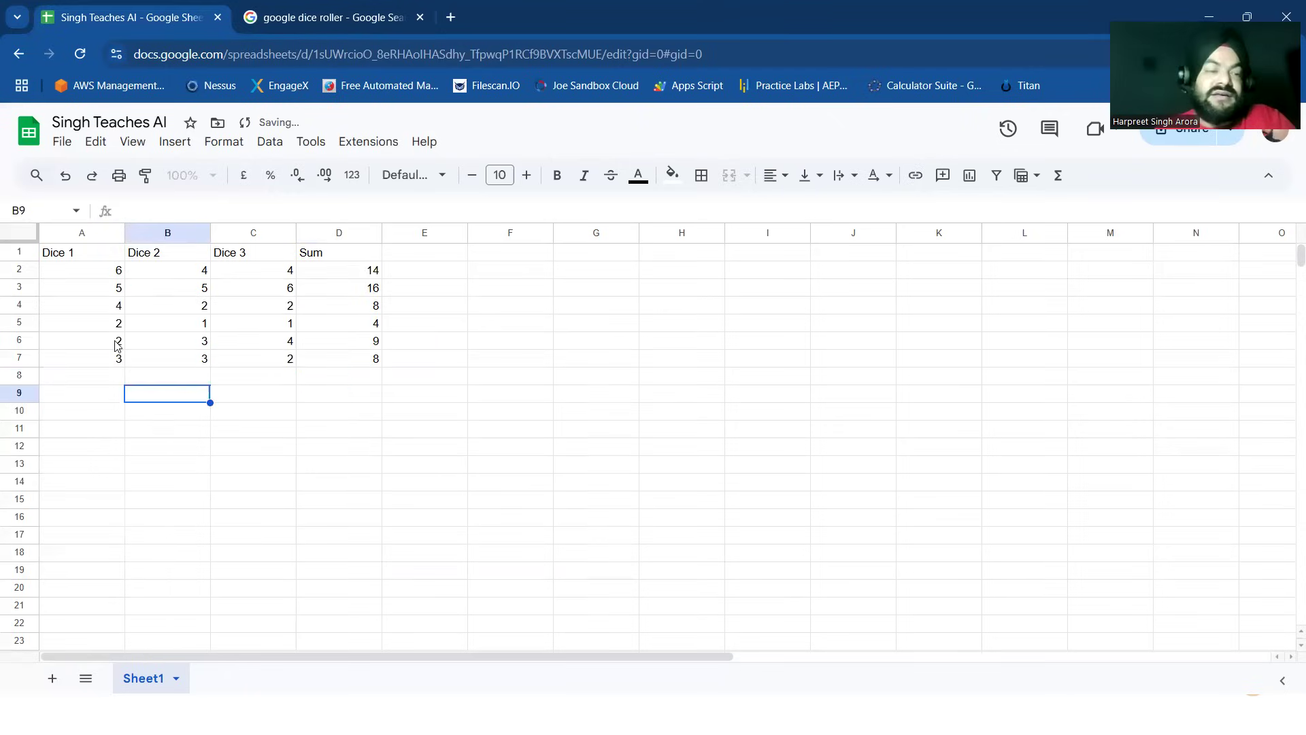
left_click(96, 275)
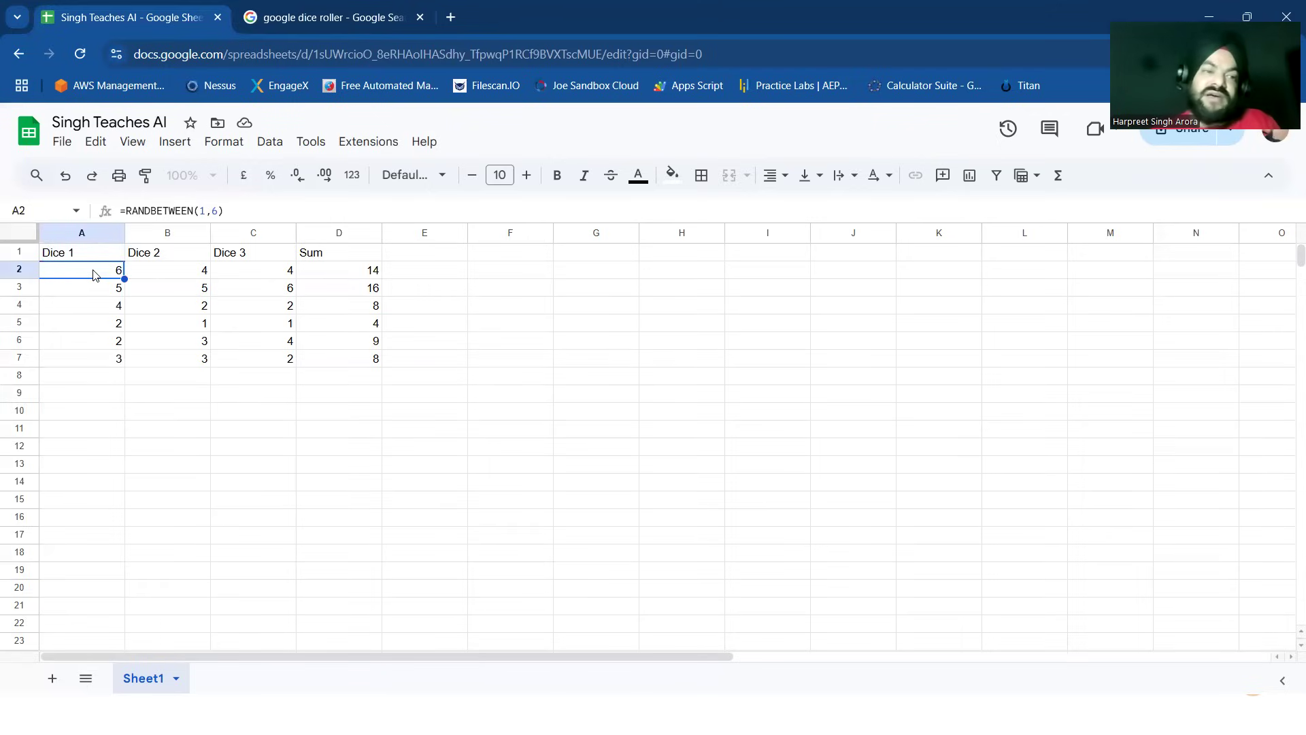
key("Down")
key("Down")
key("Down")
key("Down")
key("Down")
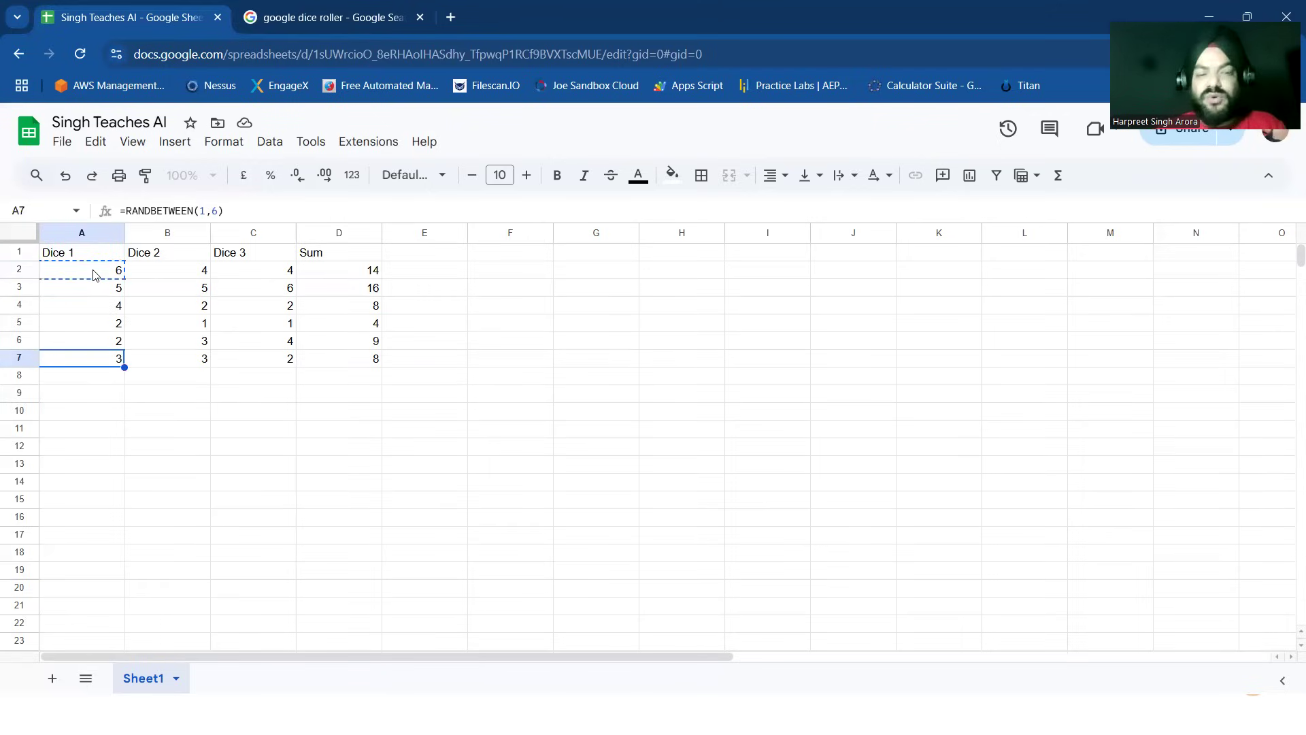
key("Down")
key("shift+Down")
key("shift+Down")
key("shift+Down")
key("shift+Down")
key("shift+Down")
key("shift+Down")
key("shift+Down")
key("shift+Down")
key("shift+Down")
key("shift+Down")
key("shift+Down")
key("shift+Down")
key("shift+Down")
key("shift+Down")
key("shift+Down")
key("shift+Down")
key("shift+Down")
key("shift+Down")
key("shift+Down")
key("shift+Down")
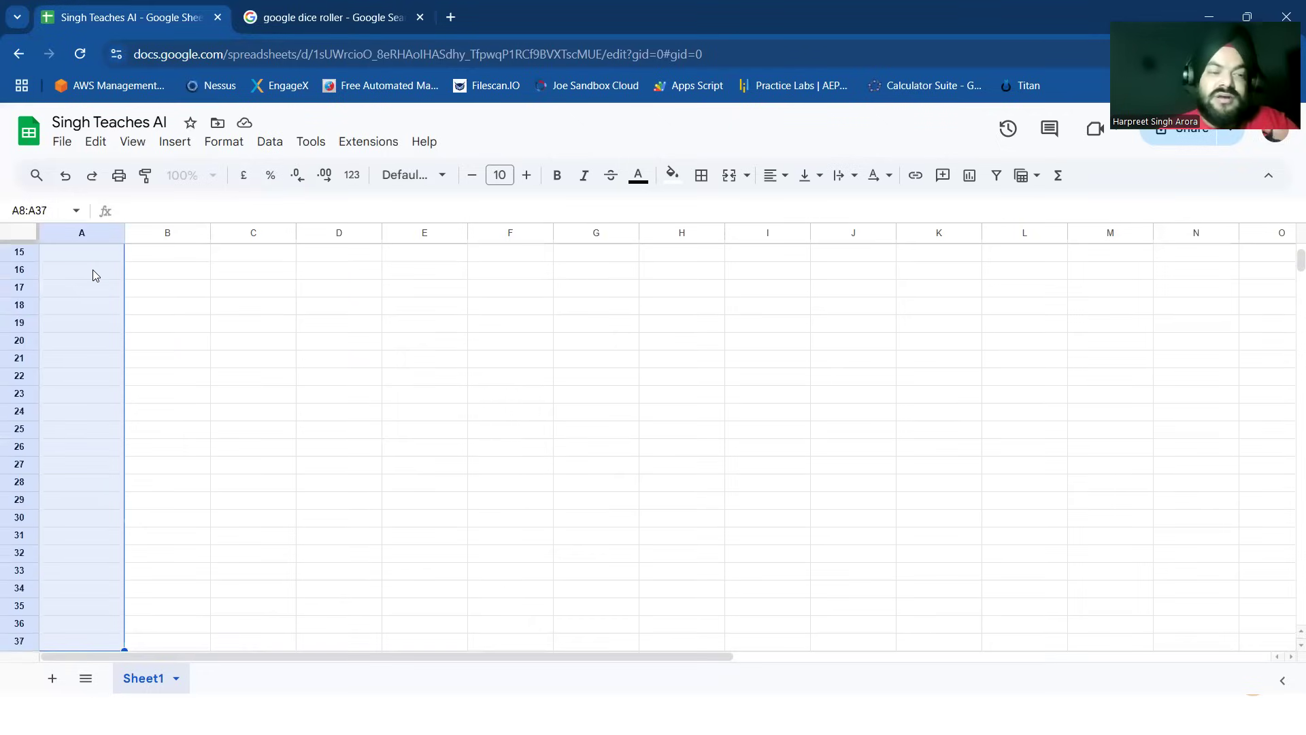
key("shift+Down")
key("shift+Down")
key("shift+Down")
key("shift+Down")
key("shift+Down")
key("shift+Down")
key("shift+Down")
key("shift+Down")
key("shift+Down")
key("shift+Down")
key("shift+Down")
key("shift+Down")
key("shift+Down")
key("shift+Down")
key("shift+Down")
key("shift+Down")
key("shift+Down")
key("shift+Down")
key("shift+Down")
key("shift+Down")
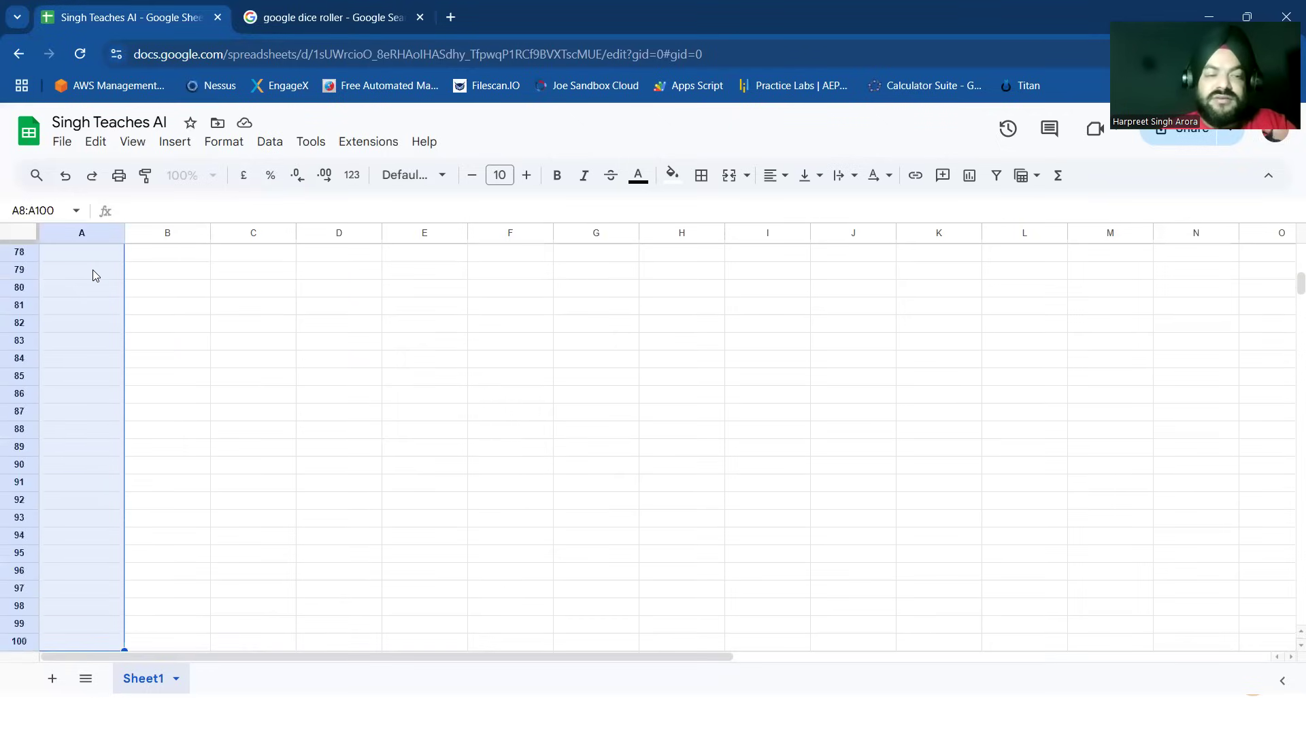
key("shift+Up")
key("shift+Up")
key("shift+Up")
key("shift+Up")
key("shift+Up")
key("shift+Up")
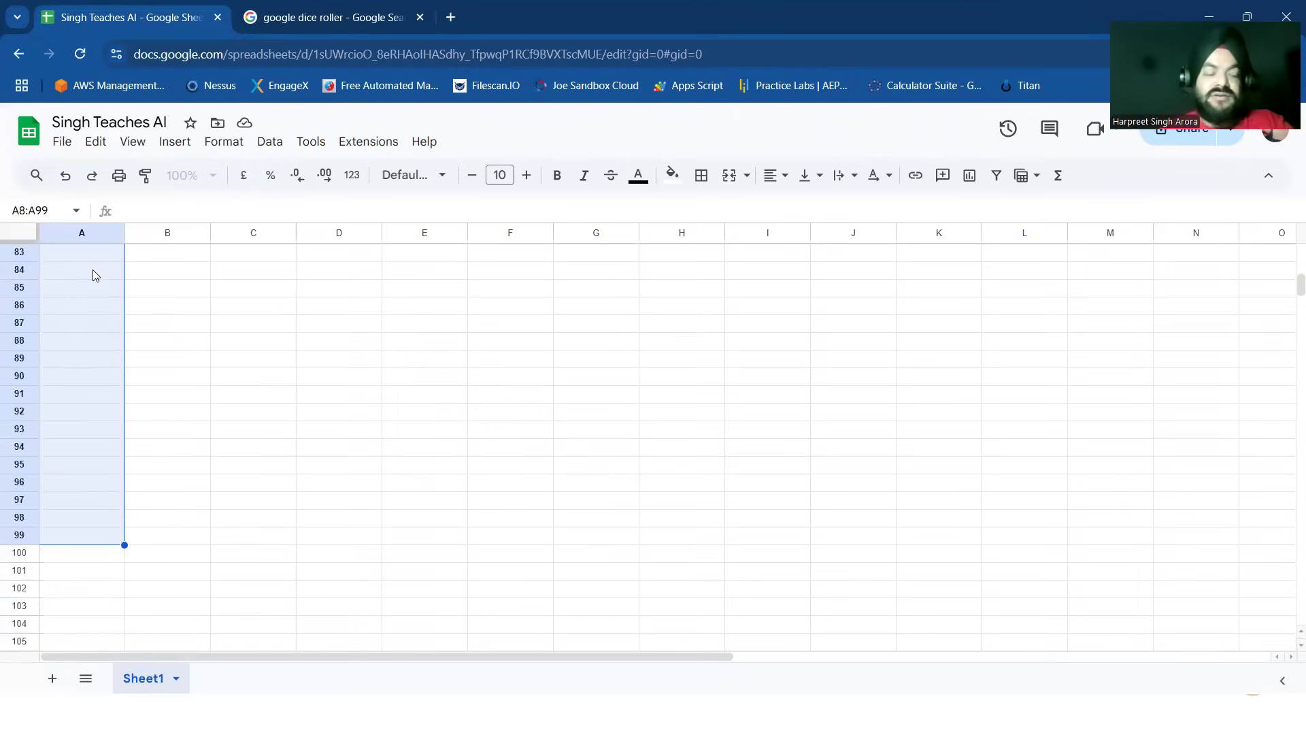
key("shift+Down")
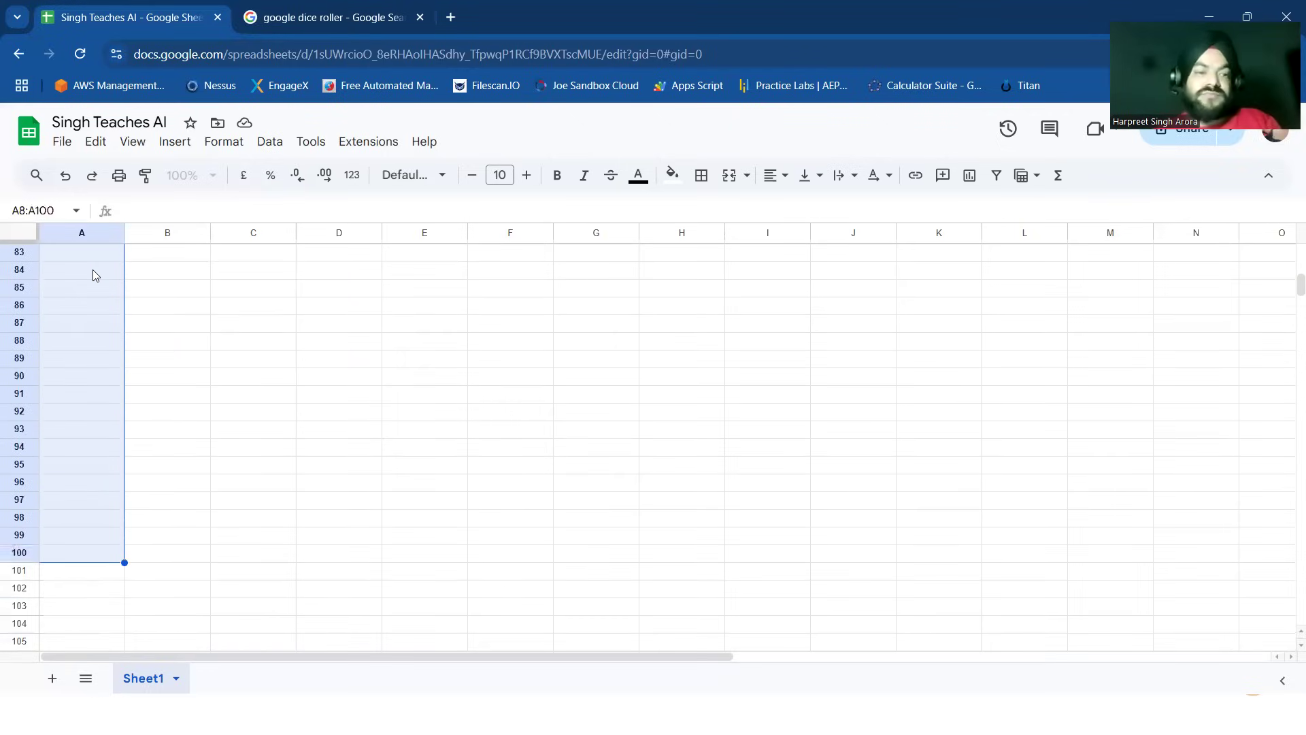
type("=RANDBETWEEN(1,6)")
Step: Select the empty cells from B8 down toward row 100 and paste the dice formula
key("Up")
key("Right")
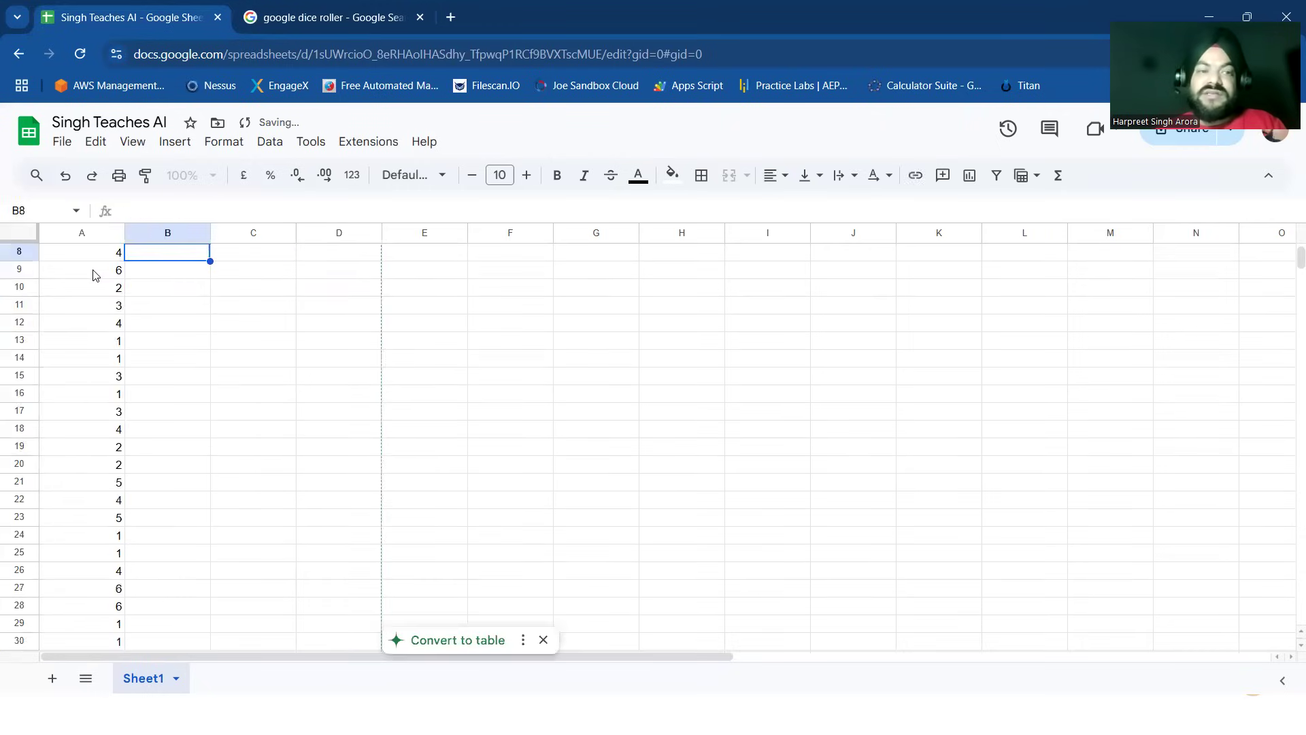
key("Down")
key("shift+Right")
key("shift+Right")
key("shift+Right")
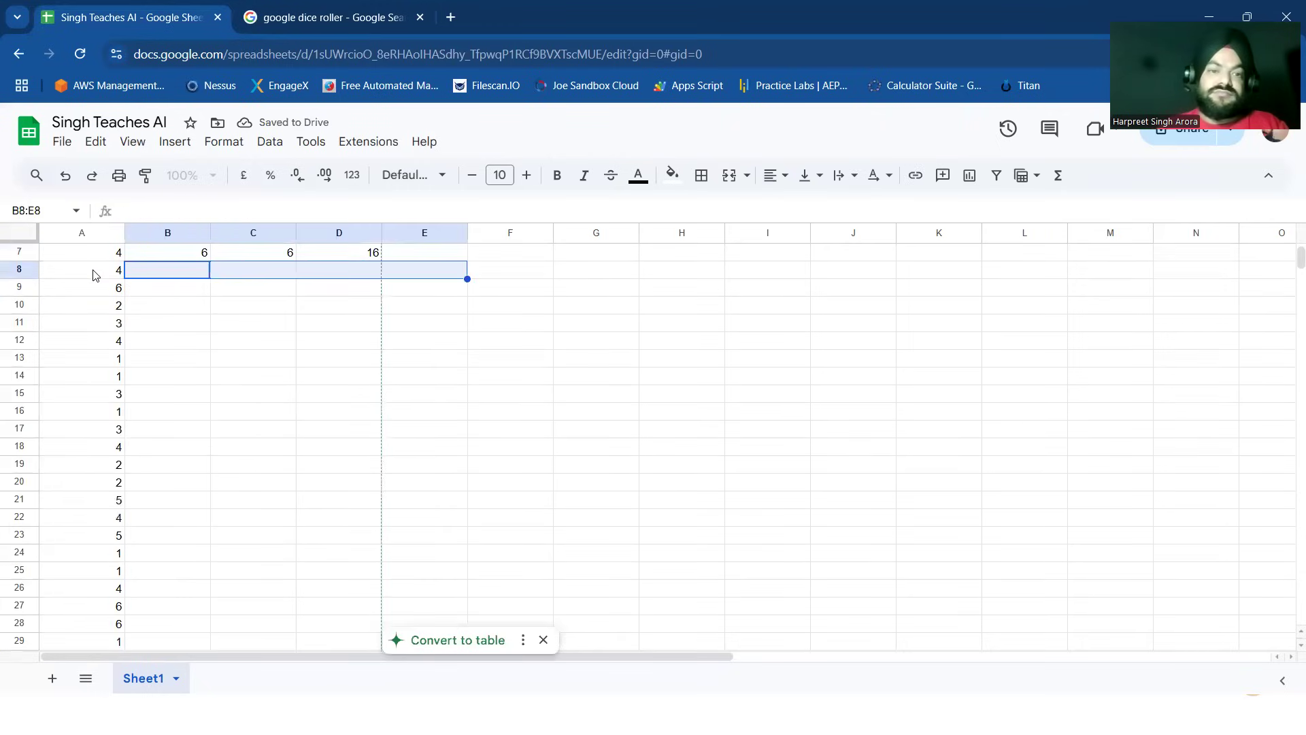
key("shift+Left")
key("shift+Down")
key("shift+Down")
key("shift+Down")
key("shift+Down")
key("shift+Down")
key("shift+Down")
key("shift+Down")
key("shift+Down")
key("shift+Down")
key("shift+Down")
key("shift+Down")
key("shift+Down")
key("shift+Down")
key("shift+Down")
key("shift+Down")
key("shift+Down")
key("shift+Down")
key("shift+Down")
key("shift+Down")
key("shift+Down")
key("shift+Down")
key("shift+Down")
key("shift+Down")
key("shift+Down")
key("shift+Down")
key("shift+Down")
key("shift+Down")
key("shift+Down")
key("shift+Down")
key("shift+Down")
key("shift+Down")
key("shift+Down")
key("shift+Down")
key("shift+Down")
key("shift+Down")
key("shift+Down")
key("shift+Down")
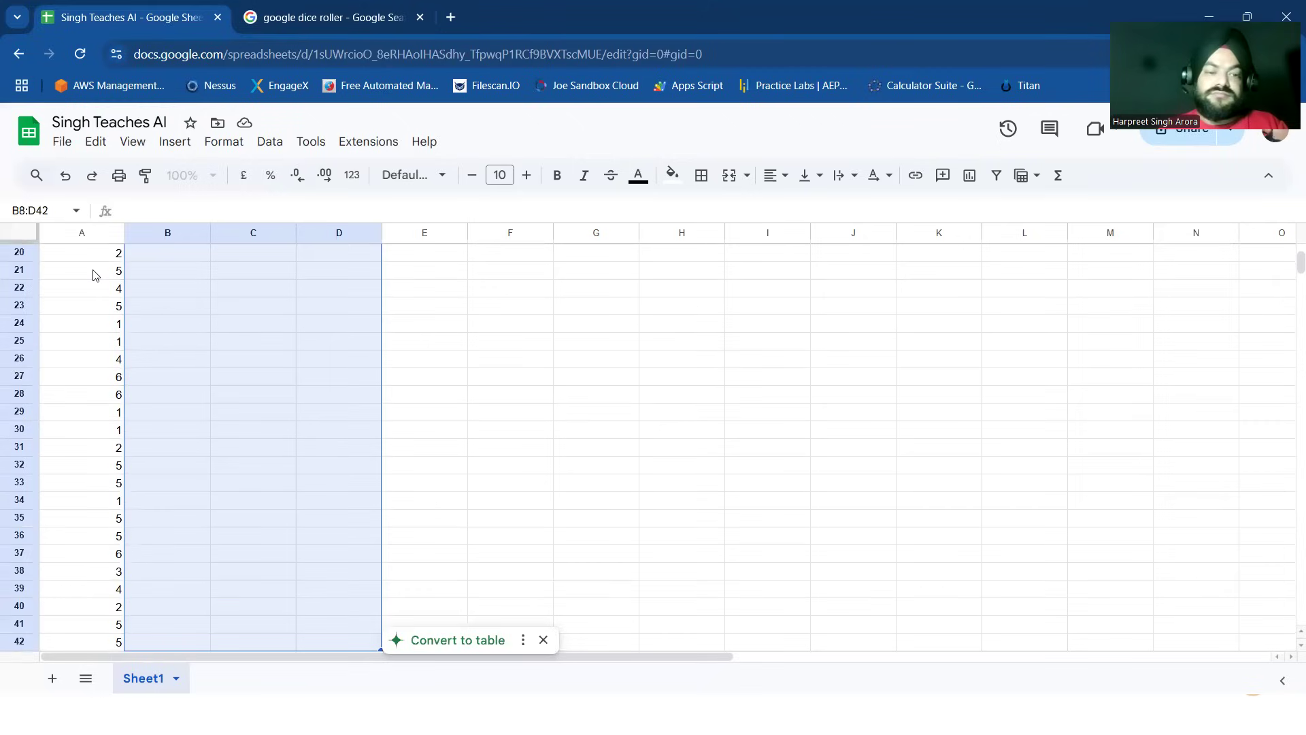
key("shift+Down")
key("shift+Down")
key("shift+Down")
key("shift+Down")
key("shift+Down")
key("shift+Down")
key("shift+Down")
key("shift+Down")
key("shift+Down")
key("shift+Down")
key("shift+Down")
key("shift+Down")
key("shift+Down")
key("shift+Down")
key("shift+Up")
key("shift+Up")
key("shift+Up")
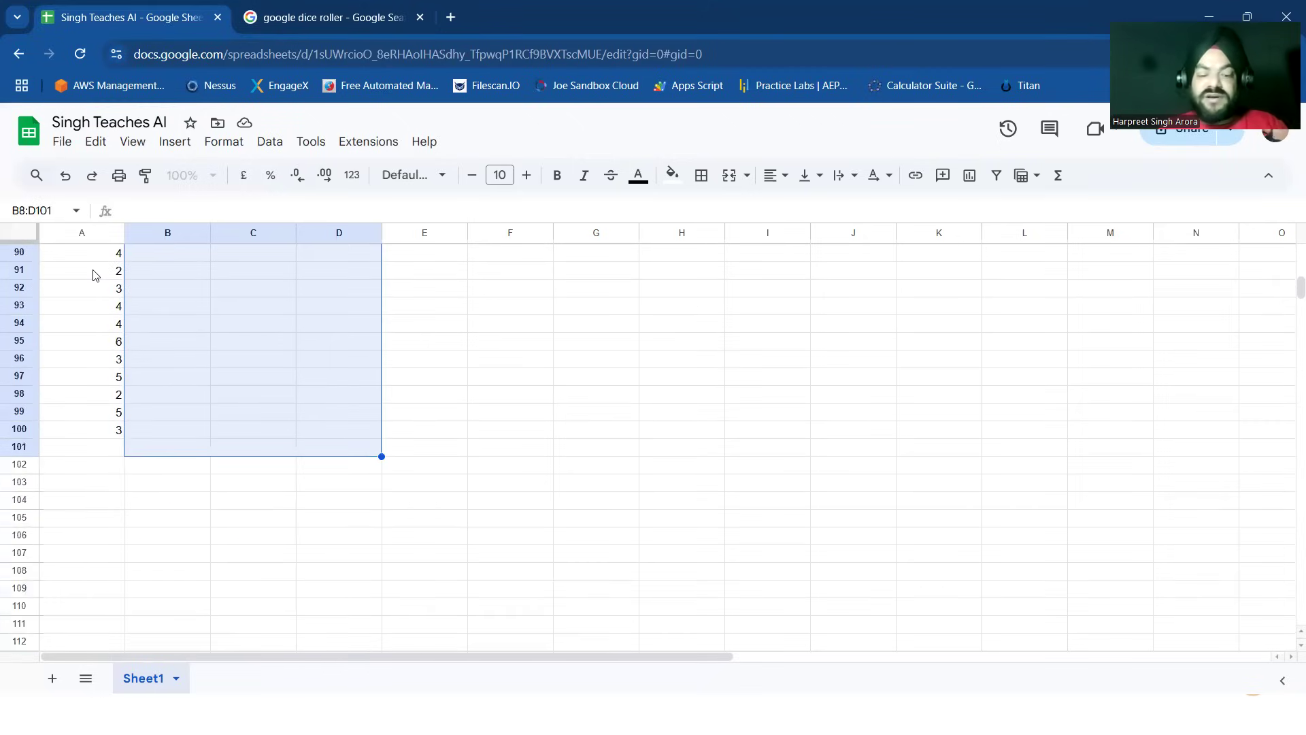
key("ctrl+v")
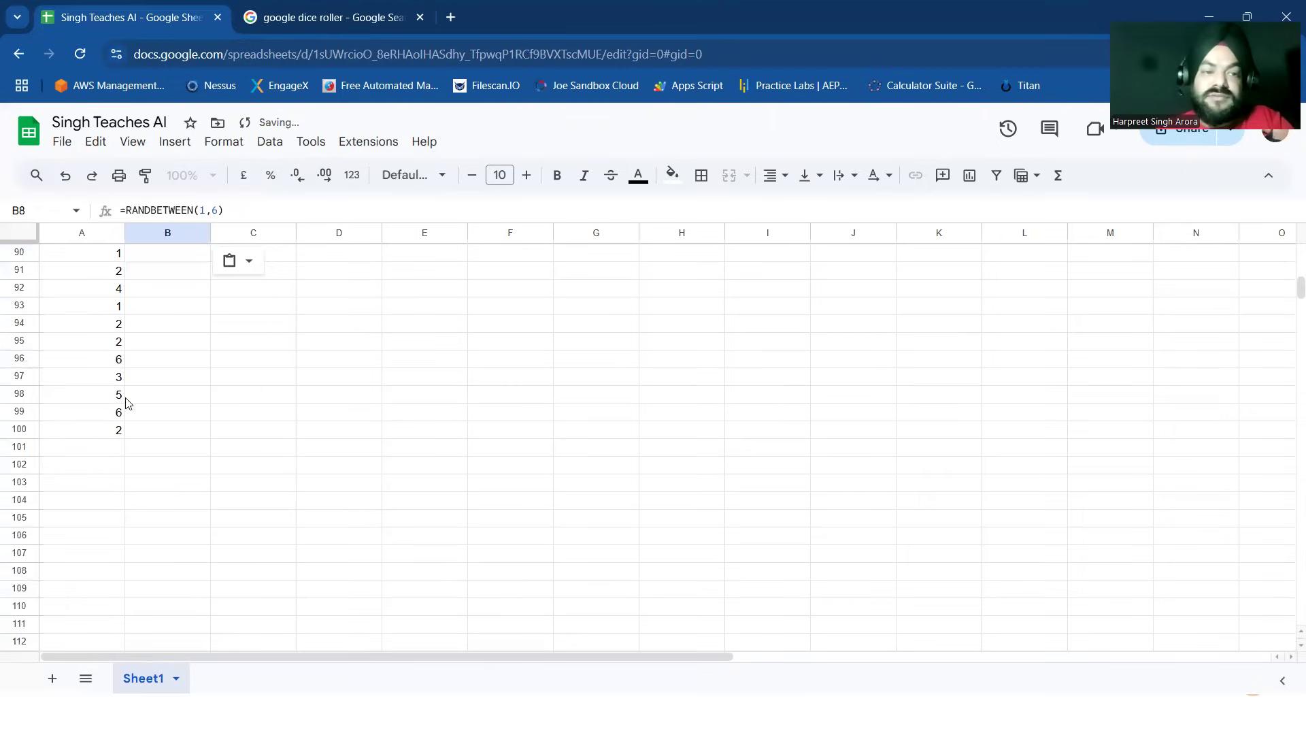
Step: Copy the dice formula from A100 and paste it into B8:D100
left_click(90, 413)
left_click(84, 434)
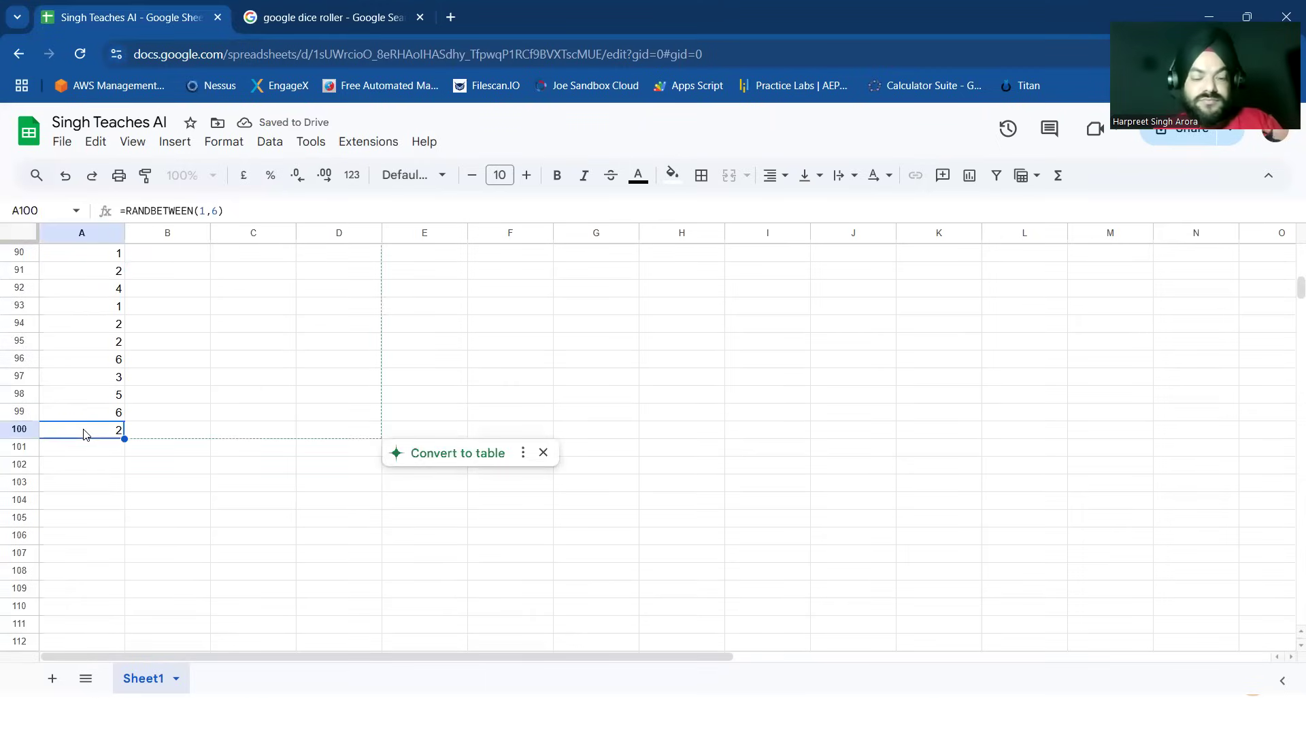
key("ctrl+c")
left_click(144, 430)
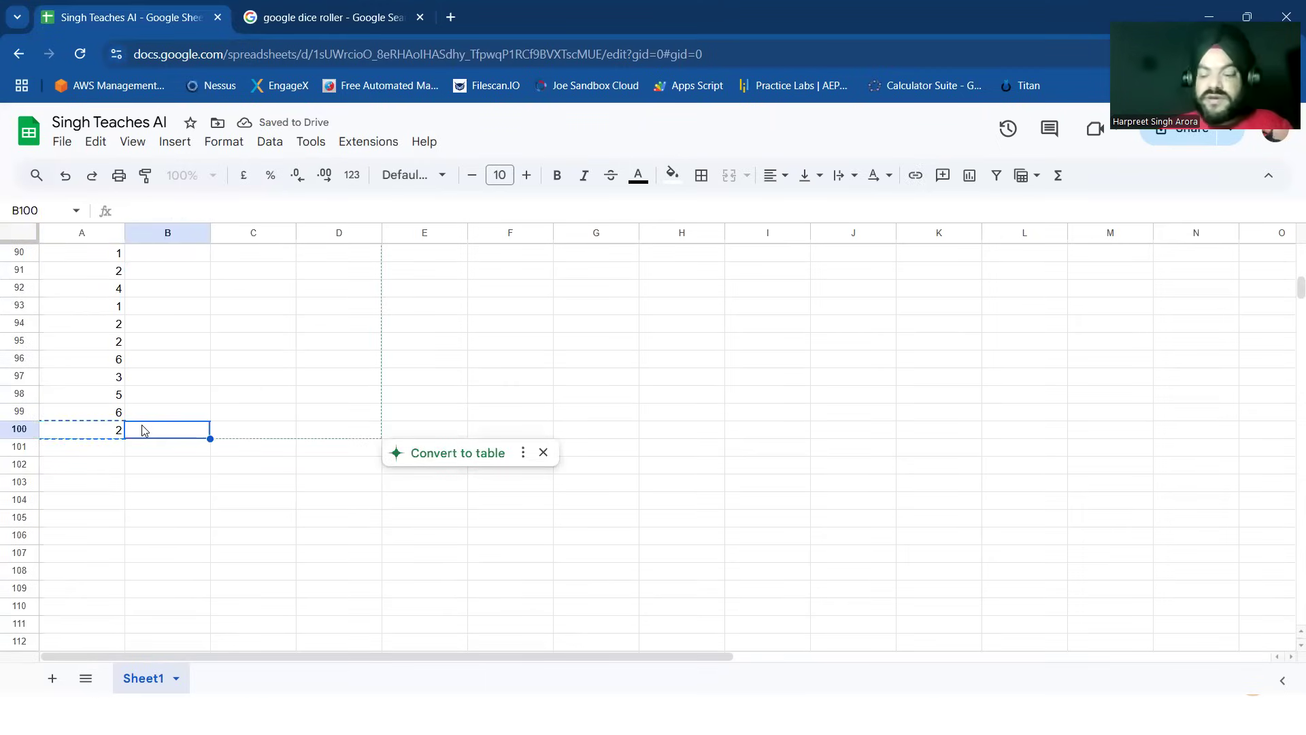
key("shift+Right")
key("shift+Right")
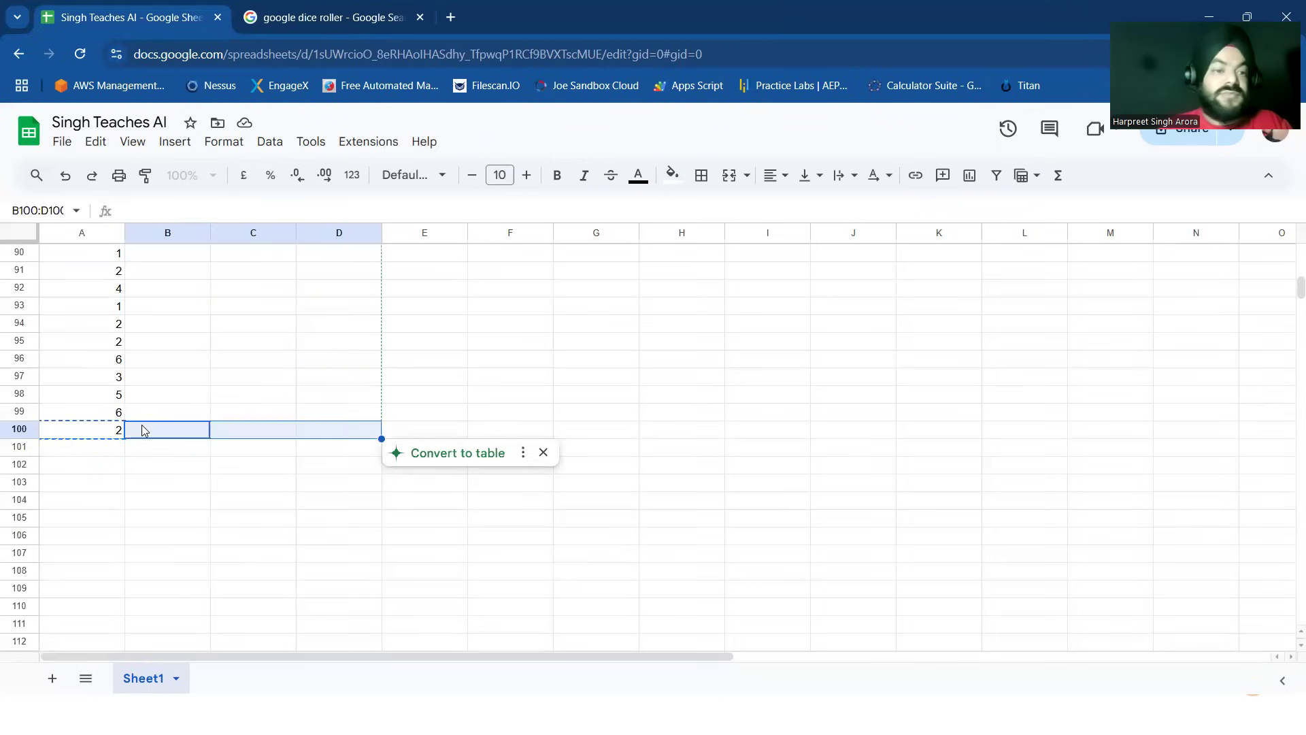
key("shift+Up")
key("shift+Up")
key("shift+Up")
key("shift+Up")
key("shift+Up")
key("shift+Up")
key("shift+Up")
key("shift+Up")
key("shift+Up")
key("shift+Up")
key("shift+Up")
key("shift+Up")
key("shift+Up")
key("shift+Up")
key("shift+Up")
key("shift+Up")
key("shift+Up")
key("shift+Up")
key("shift+Up")
key("shift+Up")
key("shift+Up")
key("shift+Up")
key("shift+Up")
key("shift+Up")
key("shift+Up")
key("shift+Up")
key("shift+Up")
key("shift+Up")
key("shift+Up")
key("shift+Up")
key("shift+Up")
key("shift+Up")
key("shift+Up")
key("shift+Up")
key("shift+Up")
key("shift+Up")
key("shift+Up")
key("shift+Up")
key("shift+Up")
key("shift+Up")
key("shift+Down")
key("shift+Down")
key("shift+Down")
key("shift+Down")
key("shift+Down")
key("shift+Down")
key("shift+Down")
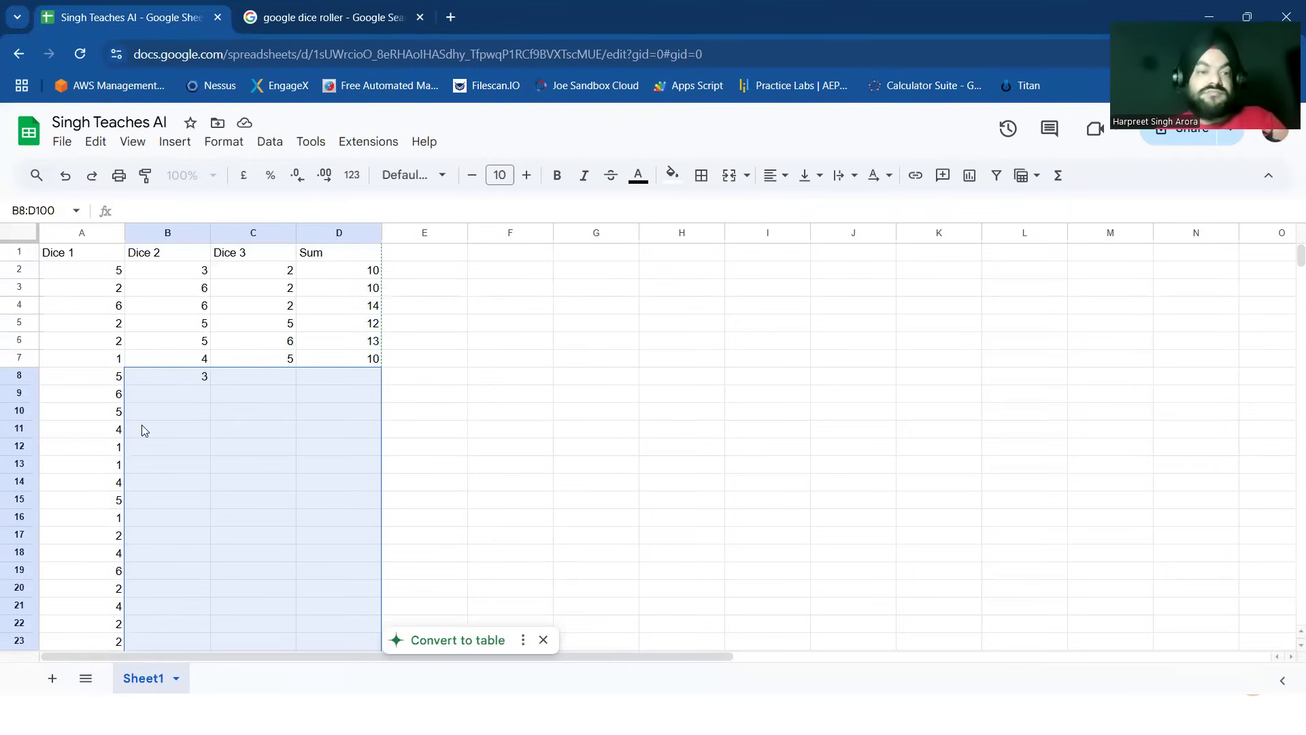
key("ctrl+v")
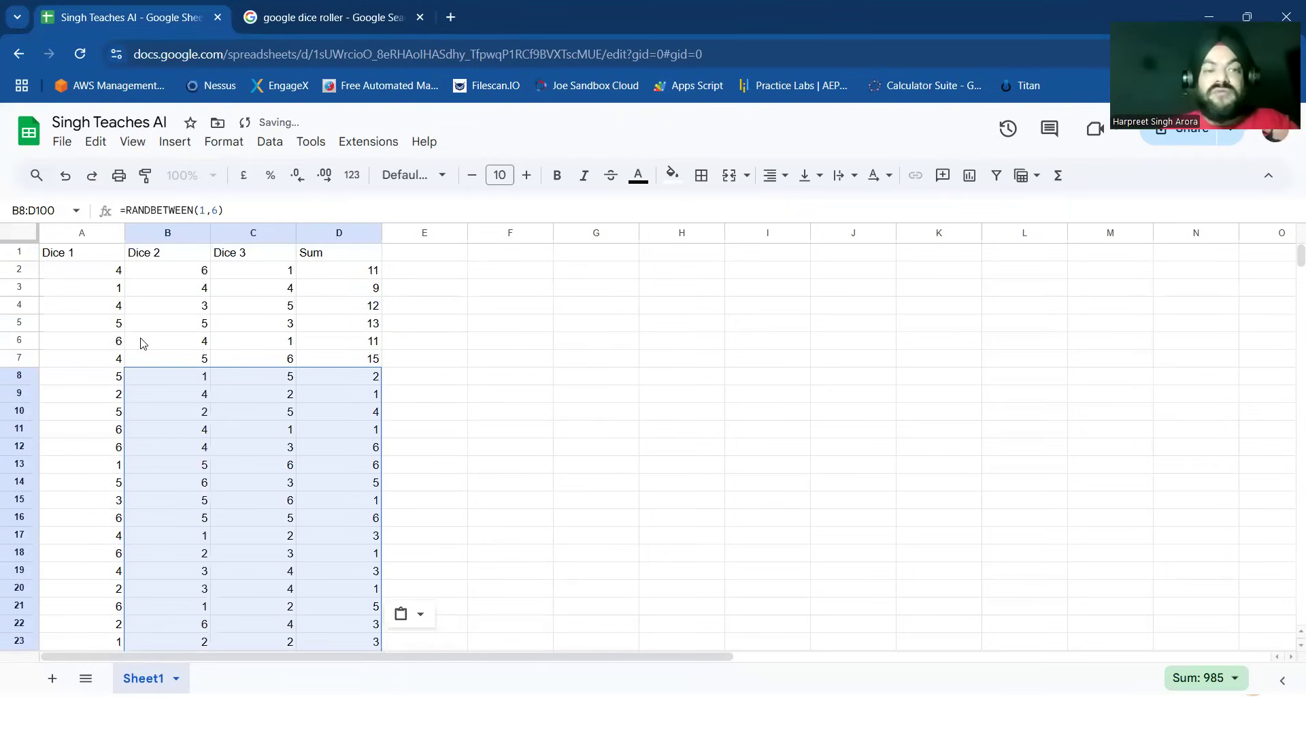
Step: Check the pasted formula in B6 and scroll through the filled rows
left_click(141, 343)
scroll(272, 459, "down", 16)
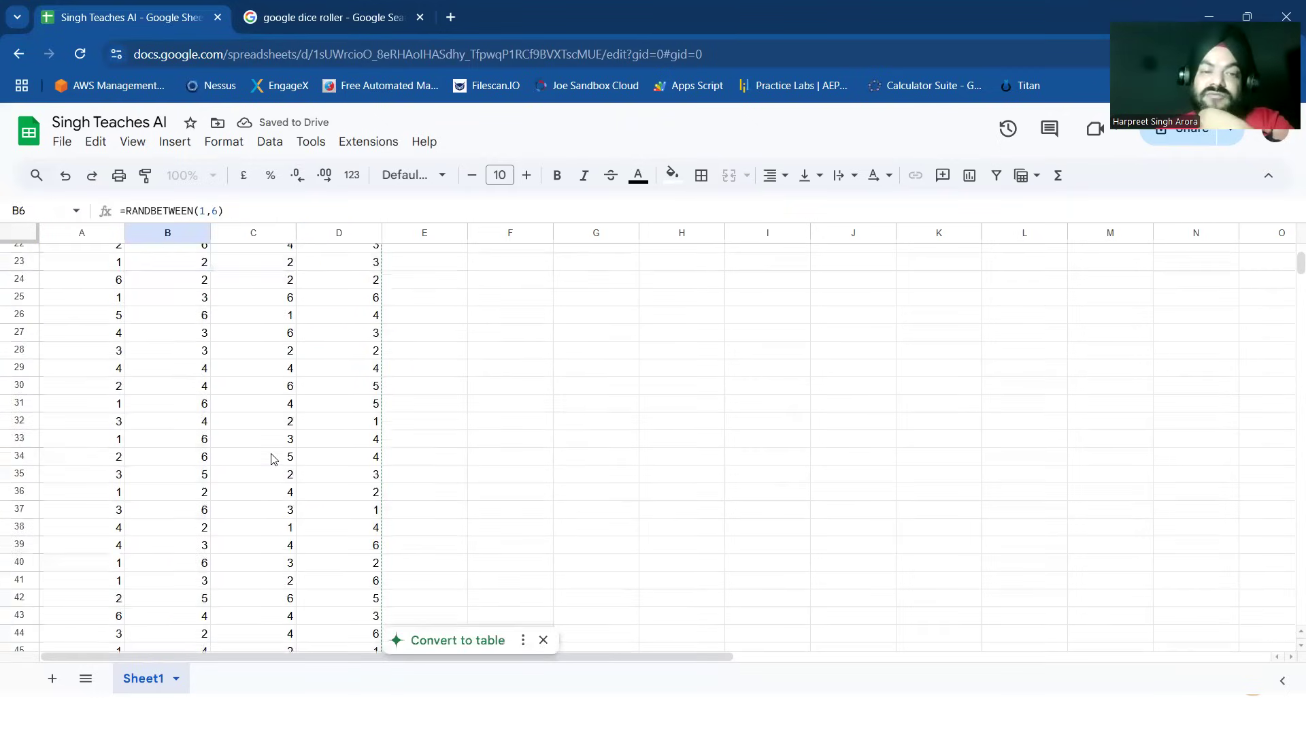
scroll(272, 460, "down", 12)
scroll(272, 459, "up", 5)
scroll(271, 459, "up", 2)
left_click(505, 357)
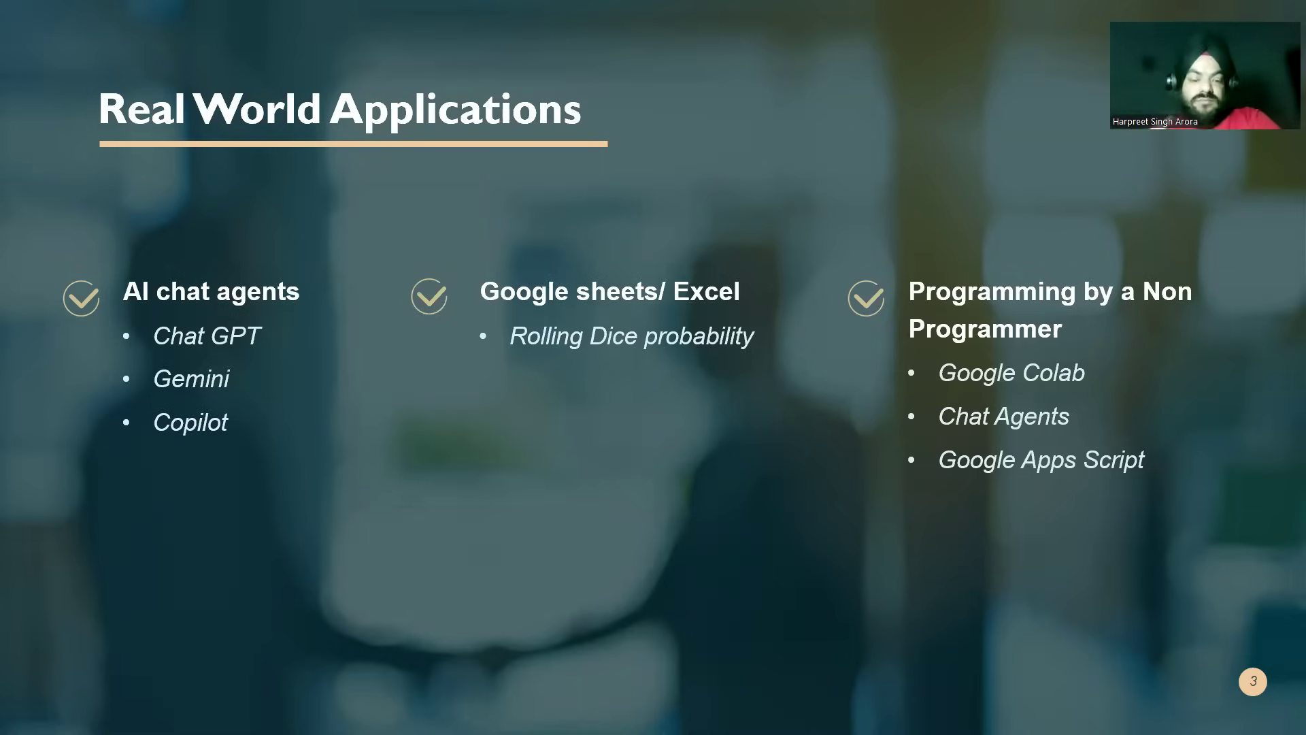
key("alt+Tab")
type("=")
Step: Cancel the entry in F93 and return to the table's top, selecting the Sum header
key("Escape")
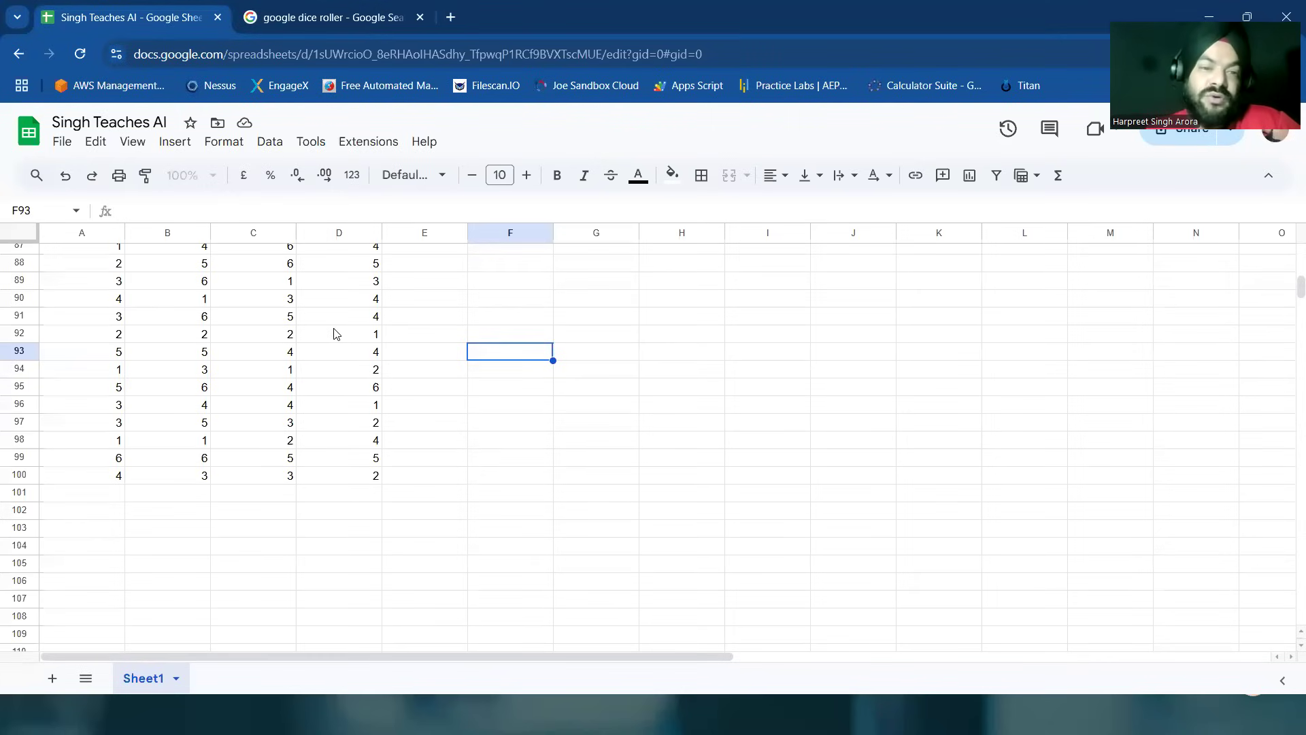
key("Left")
key("Up")
scroll(335, 334, "up", 20)
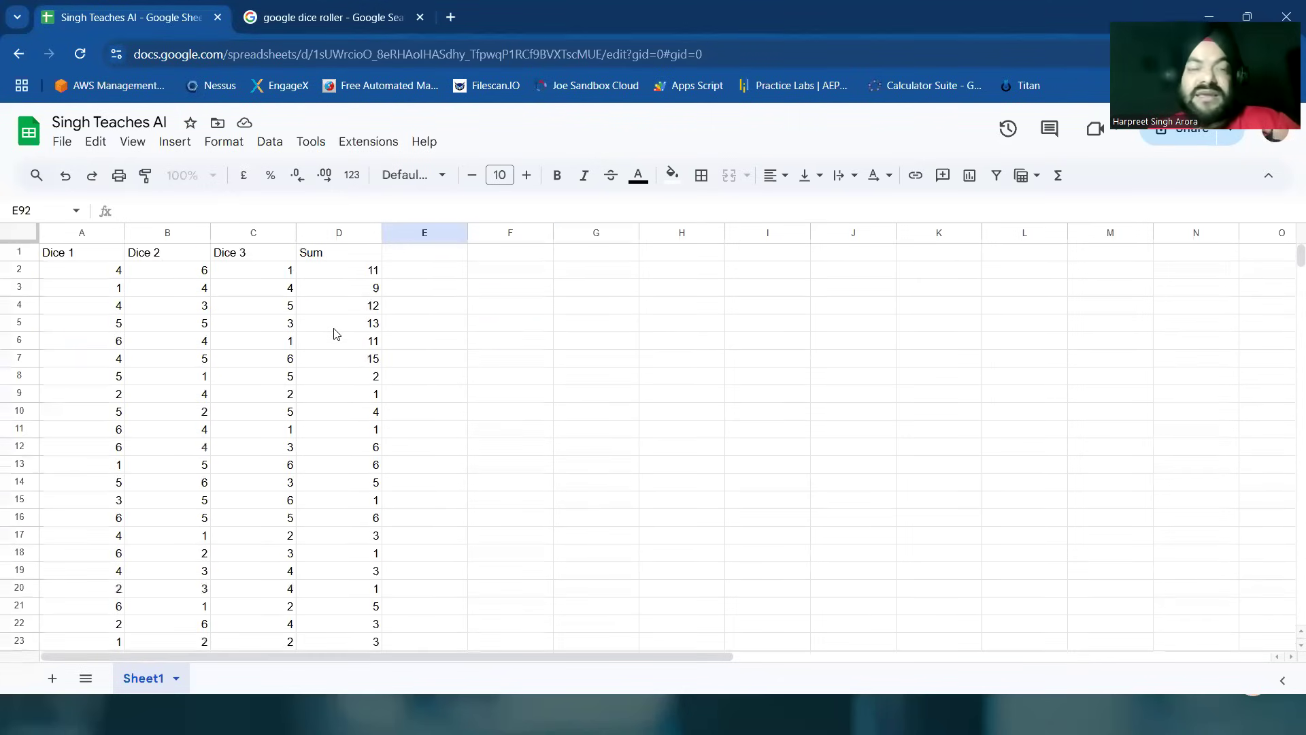
left_click(344, 257)
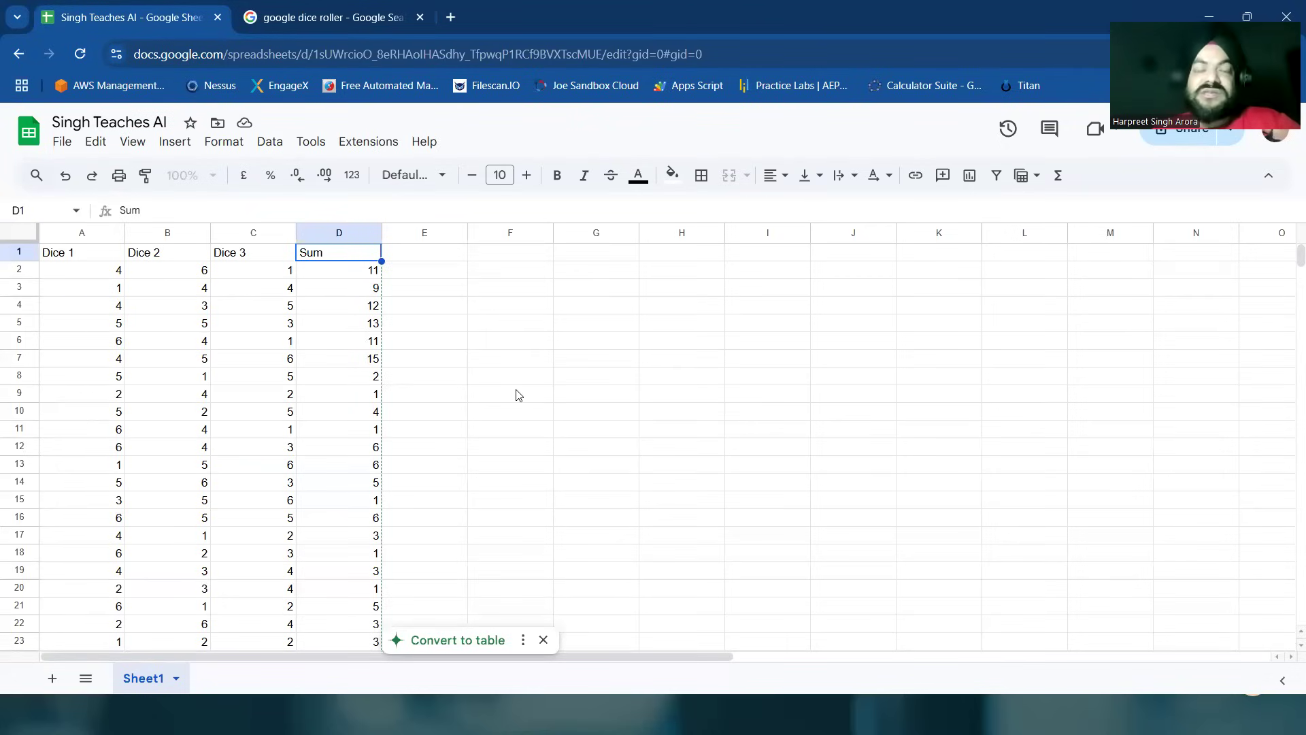
Step: Open ChatGPT in a new browser tab
left_click(454, 16)
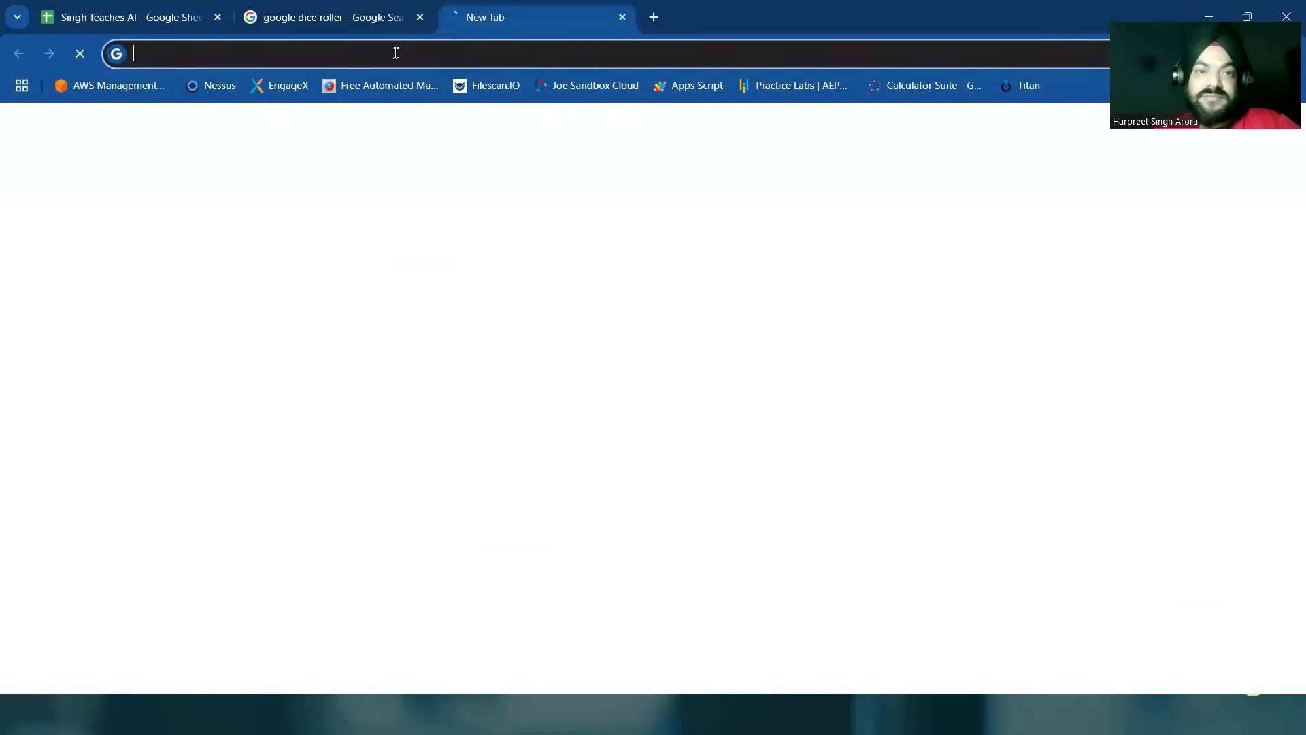
type("chatgpt.com")
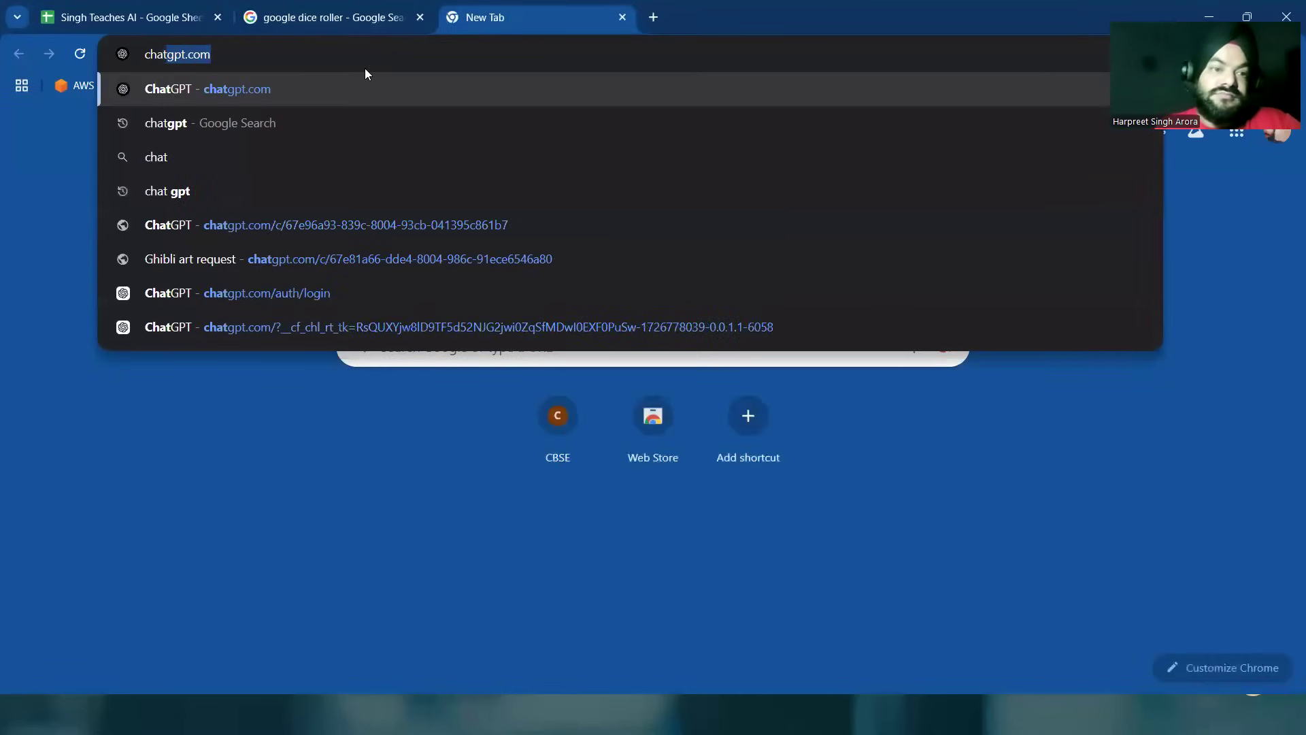
key("Return")
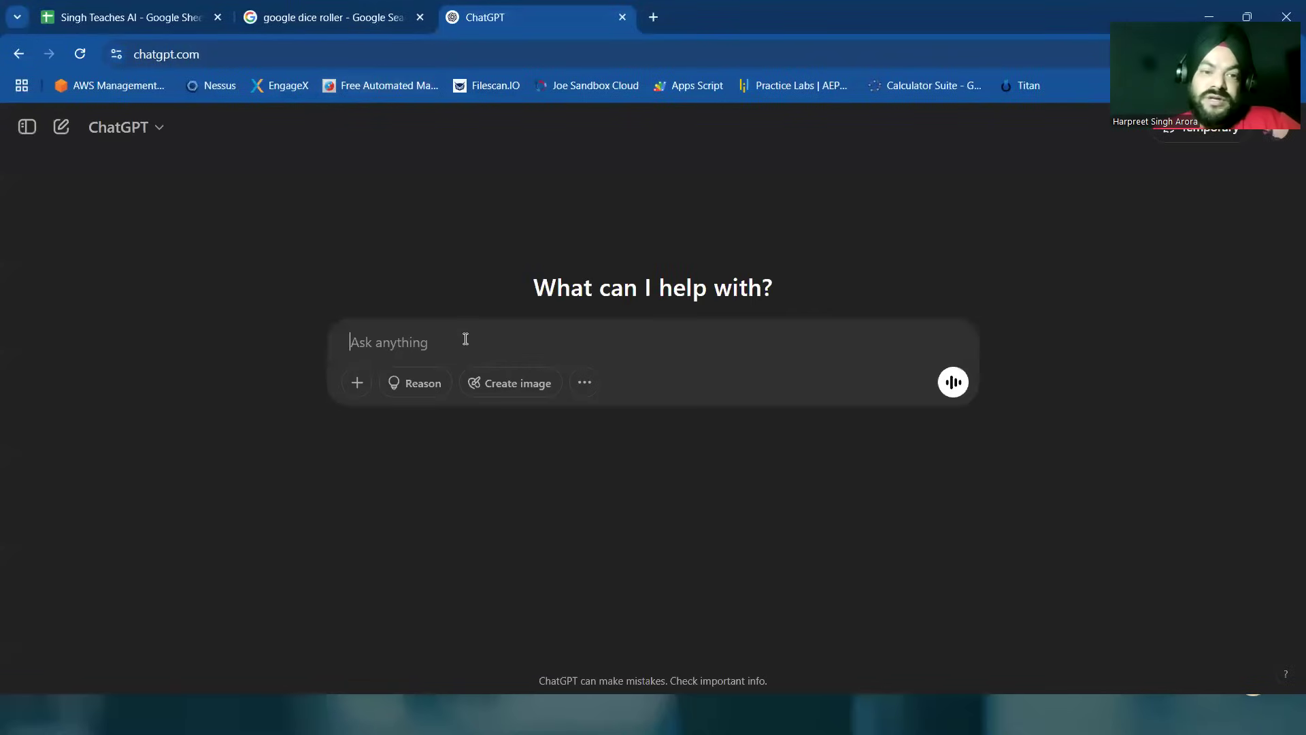
Step: Write a prompt for a Google Sheets program: 20 dice columns of 100 random outputs, 21st column summing them
type("In")
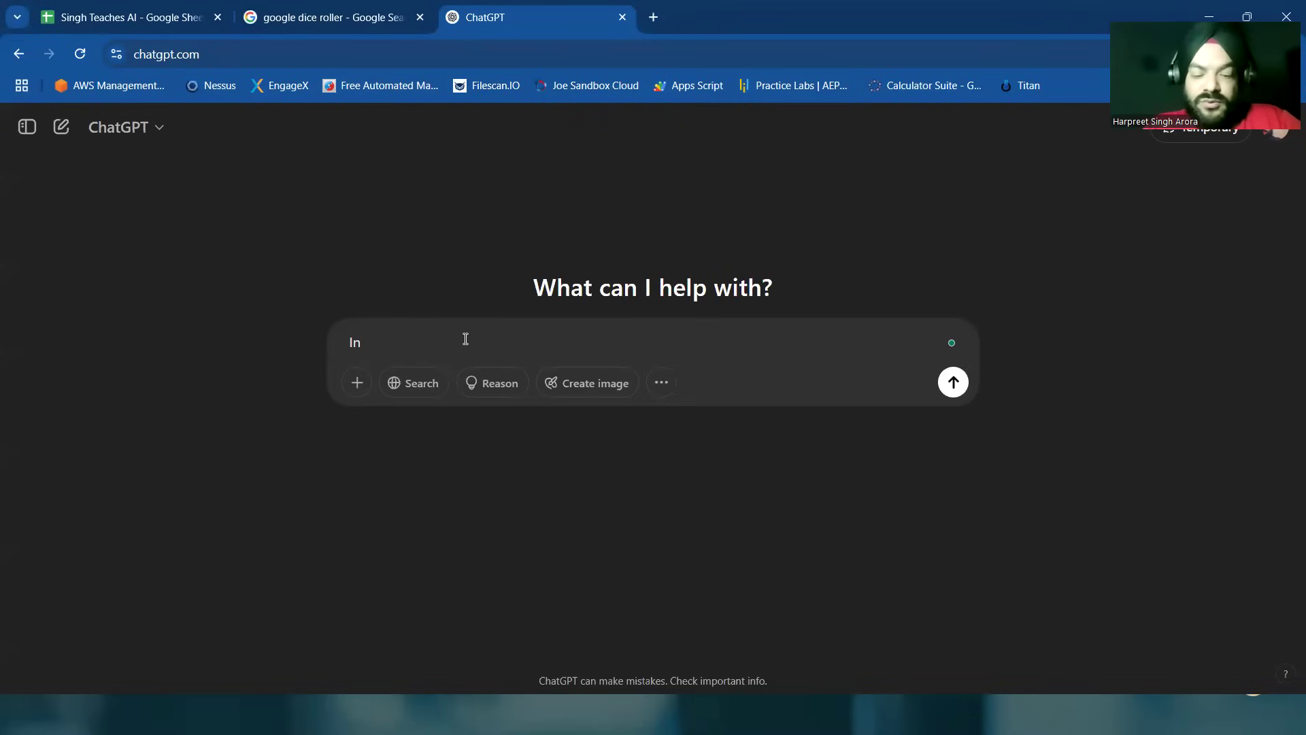
type(" google ")
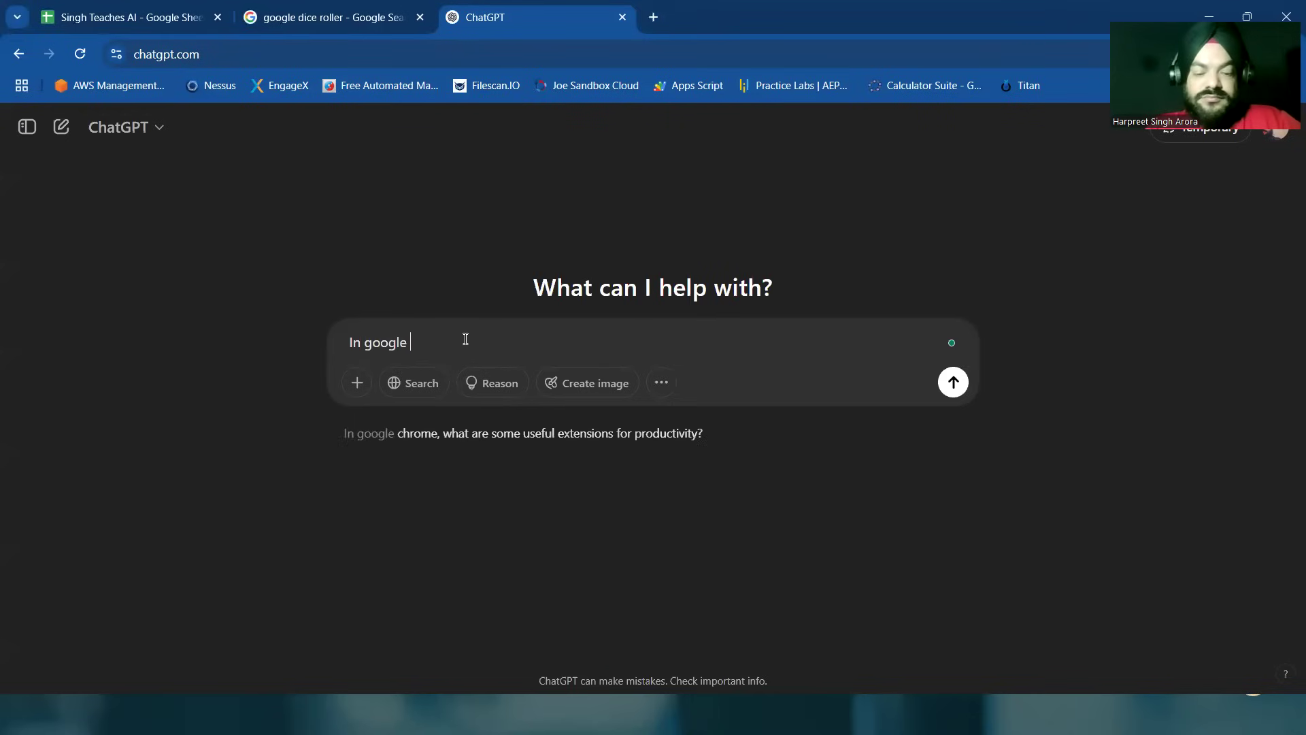
type("sheets")
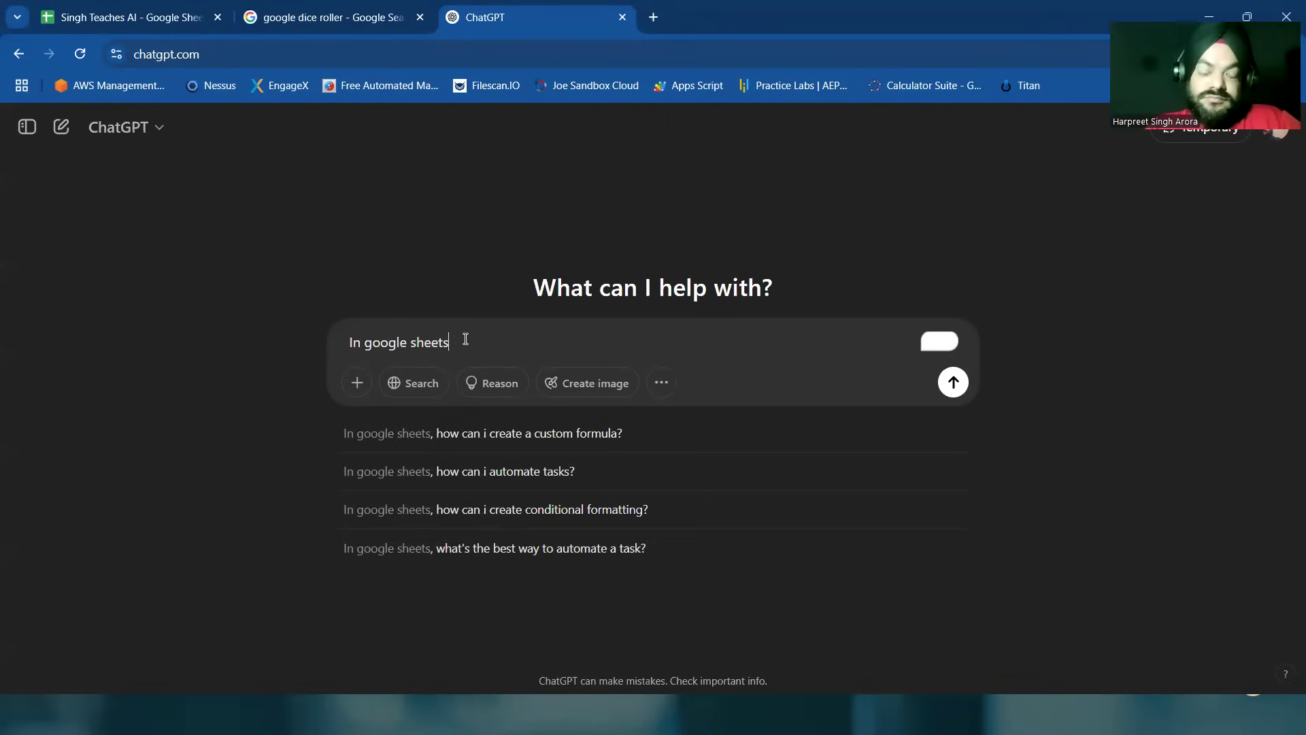
type(",")
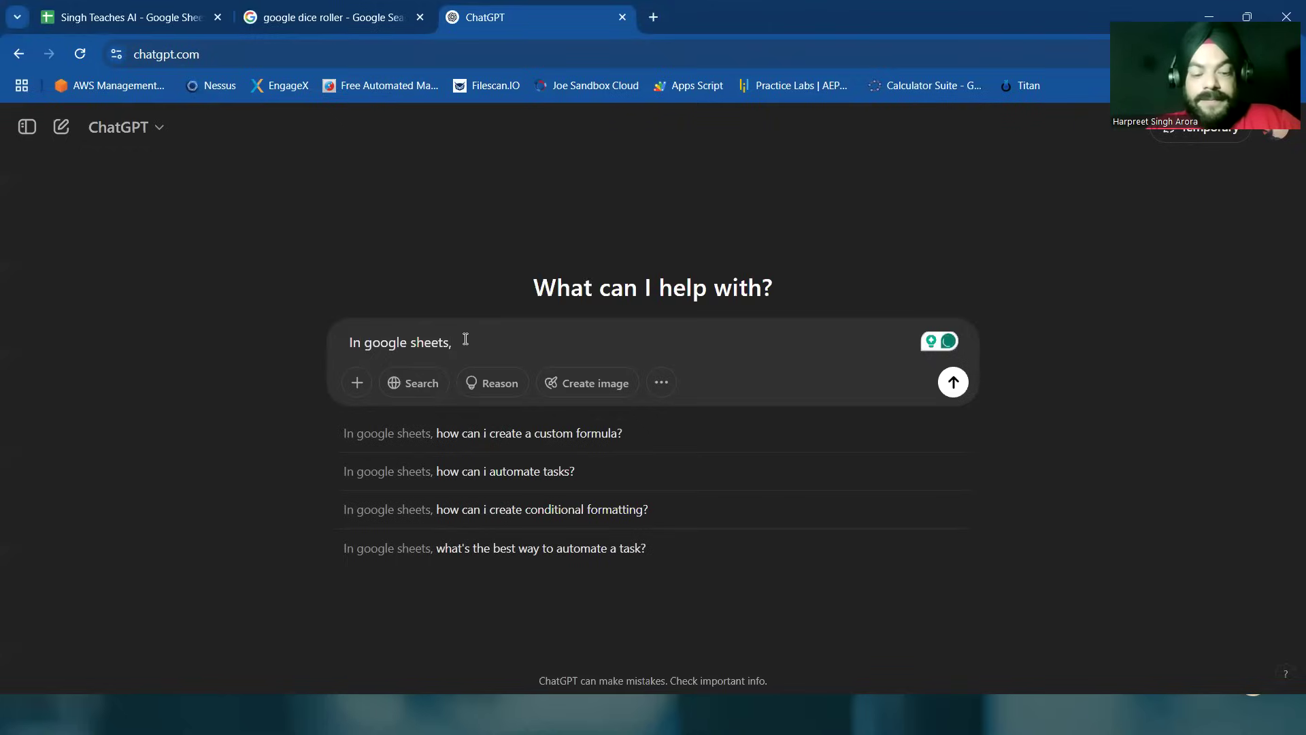
type("write")
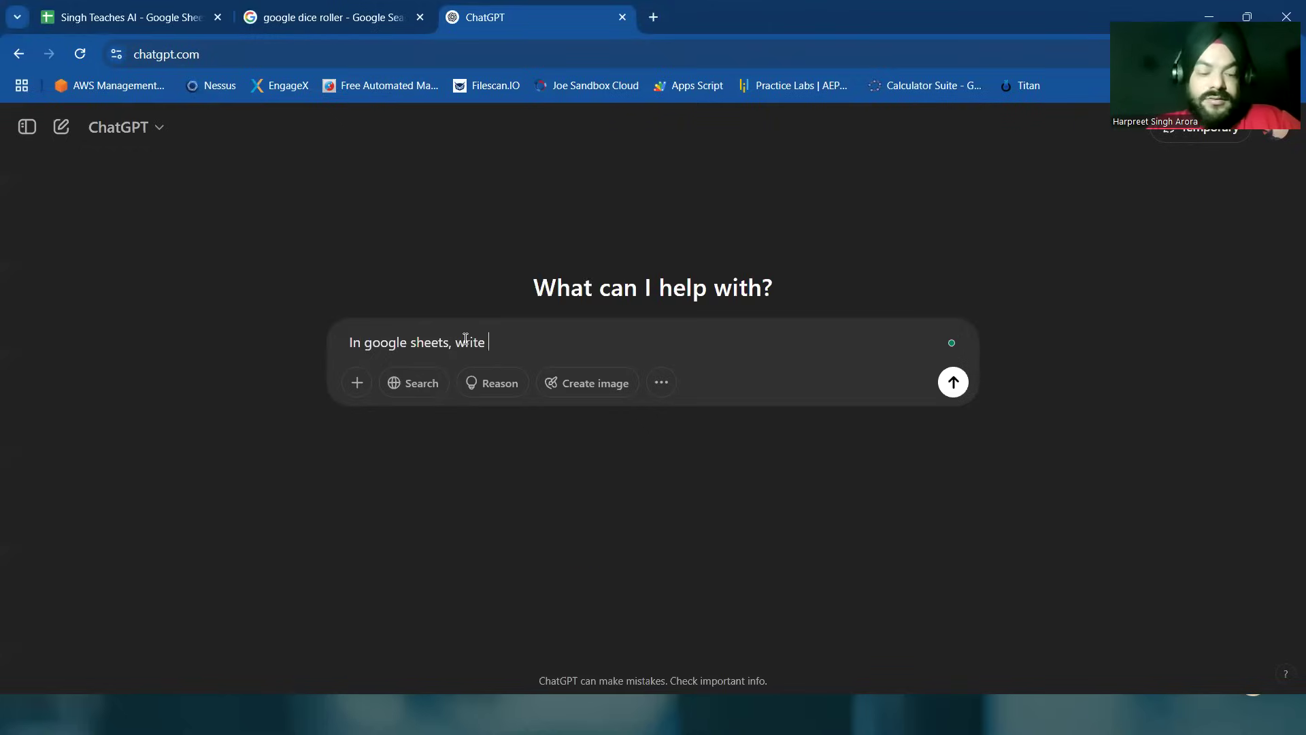
type(" a program ")
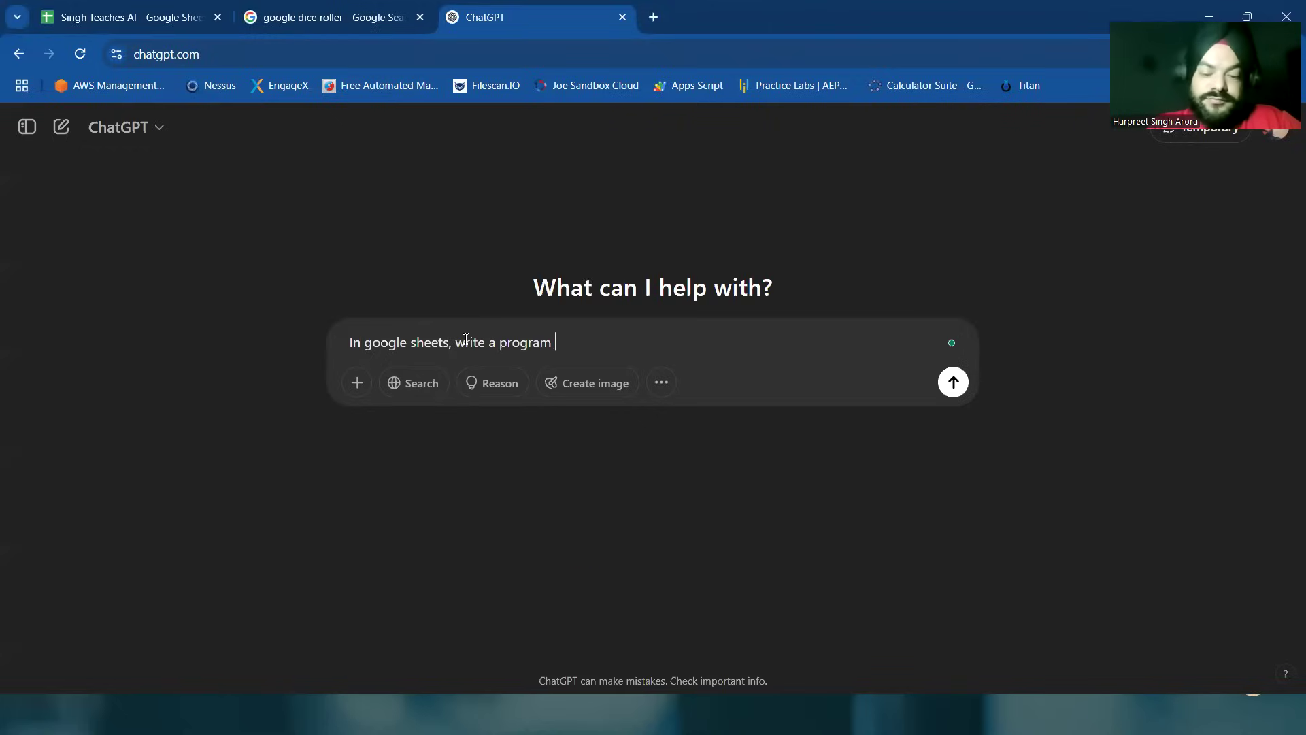
type("t")
key("BackSpace")
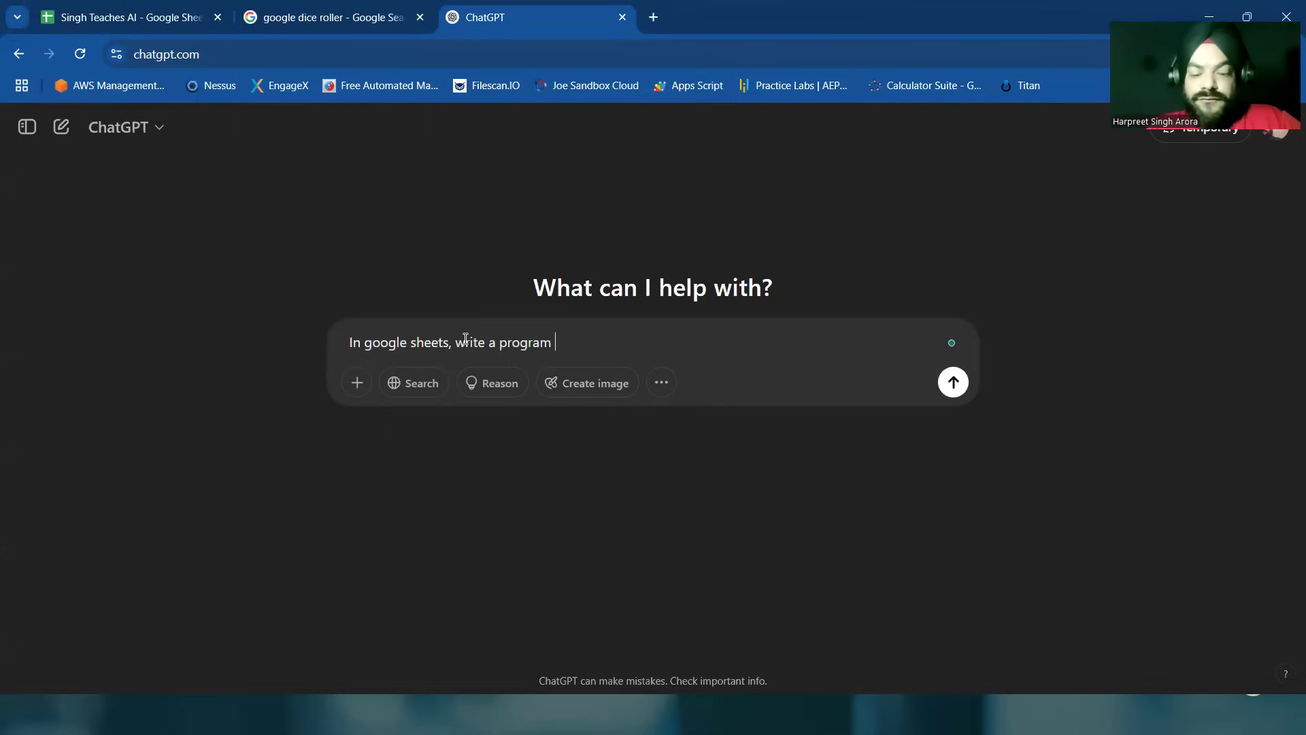
type("for ")
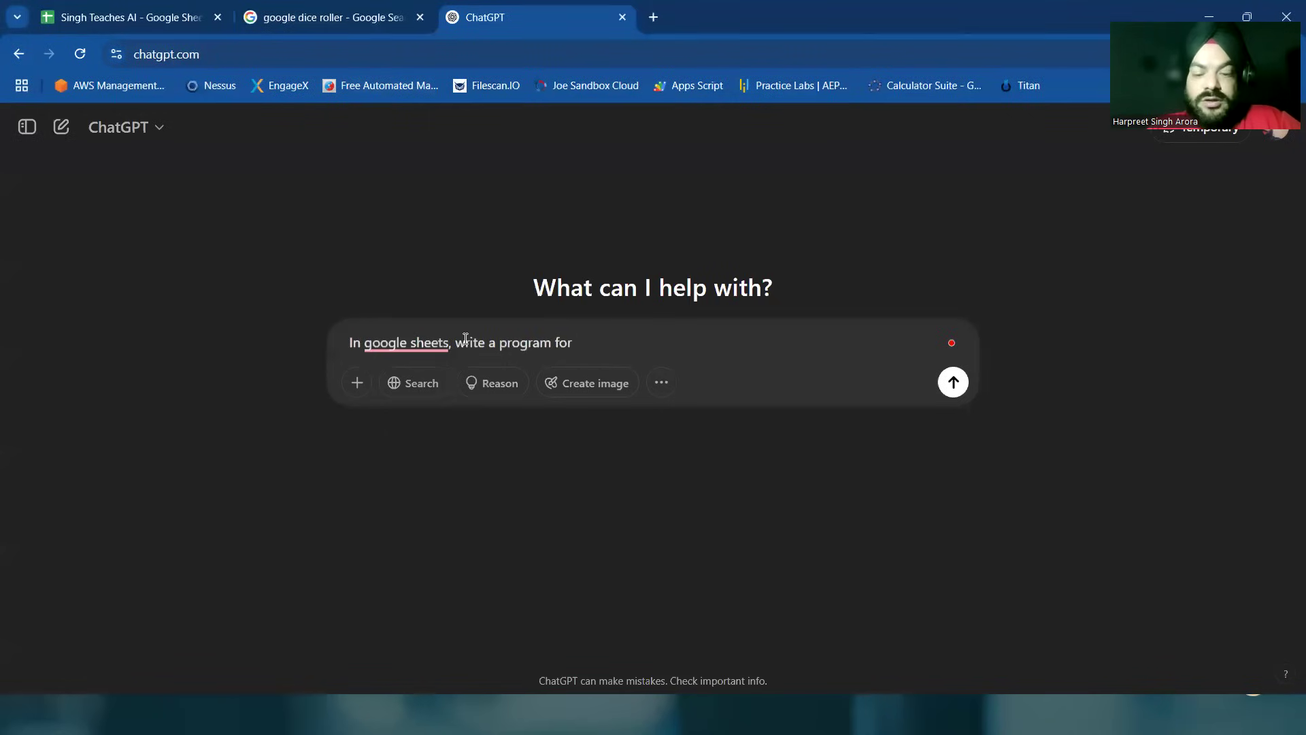
type("20 diffe")
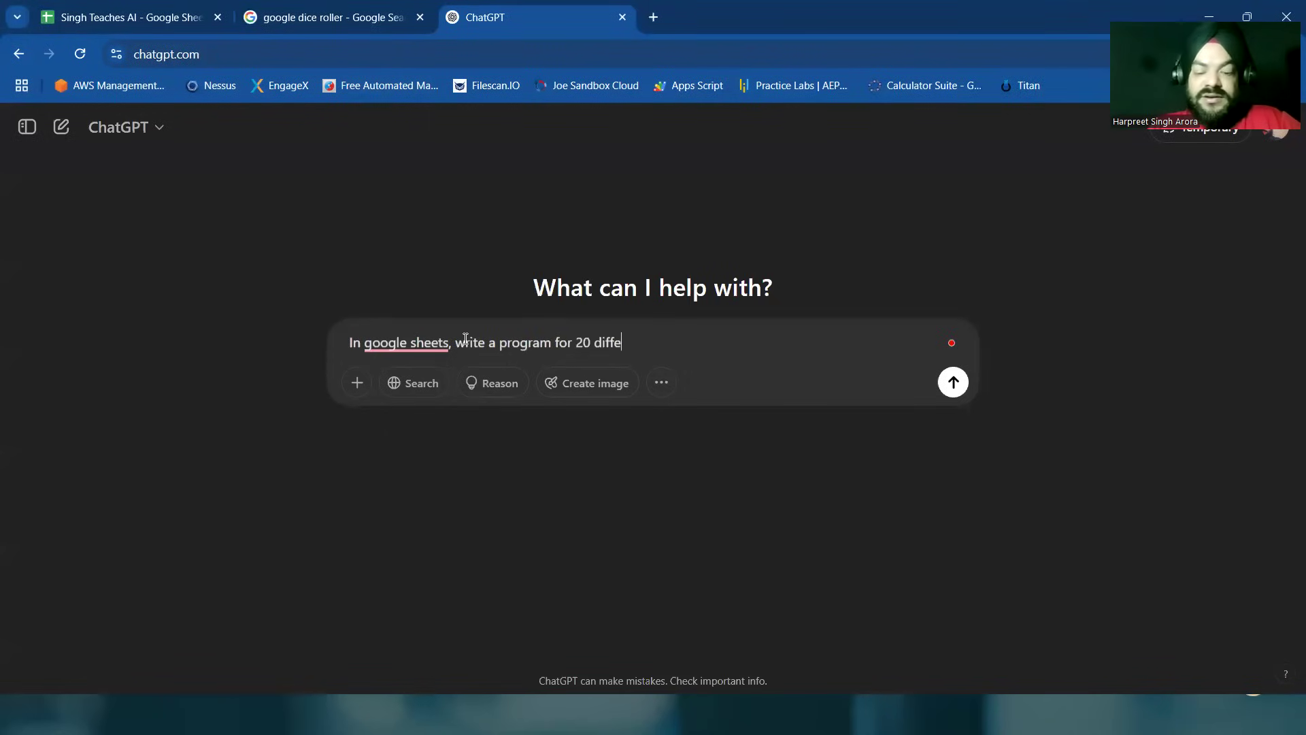
type("rent dices ha")
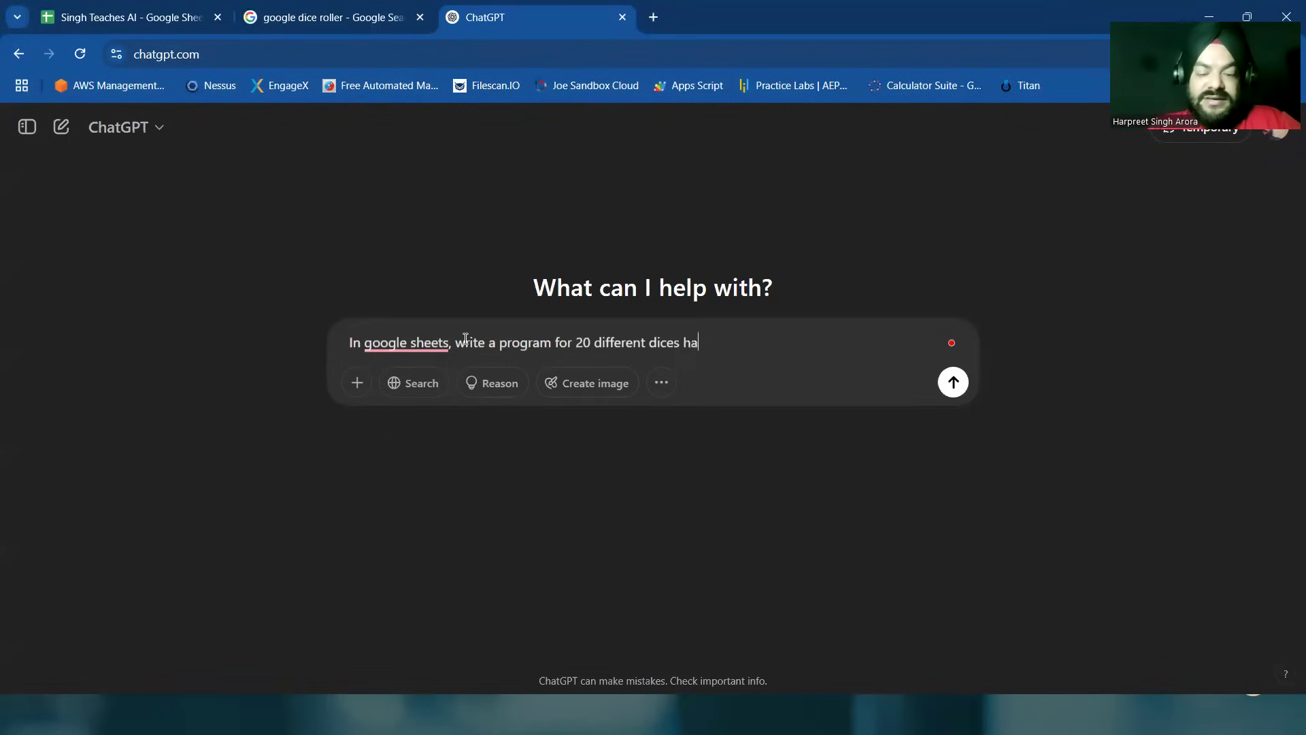
type("ving ran")
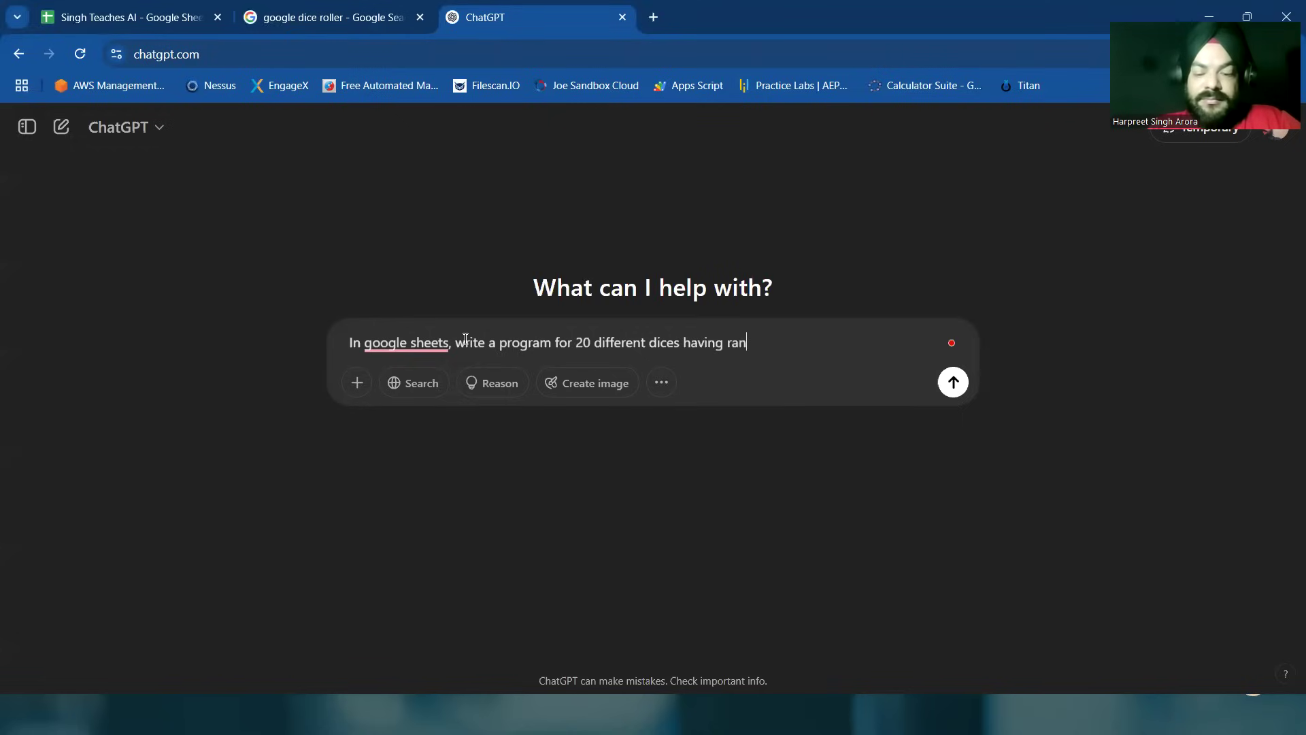
type("dom outputs ")
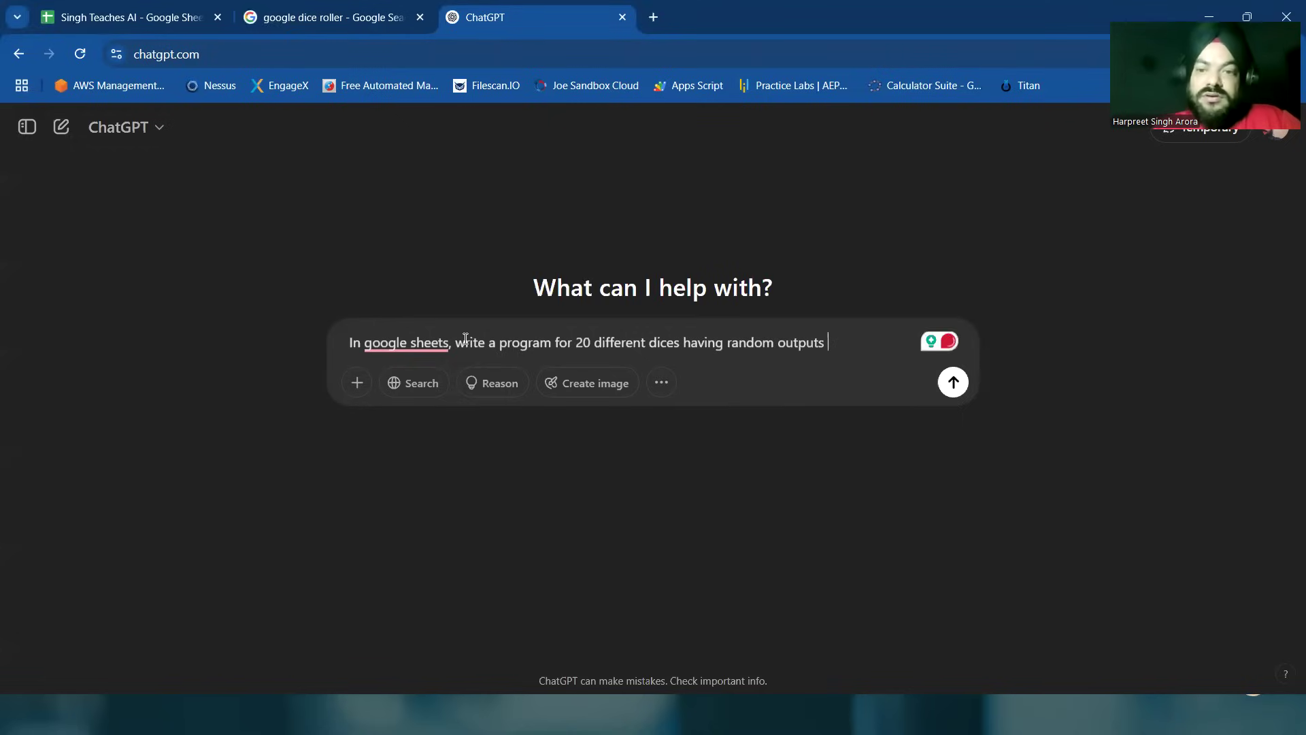
type("()")
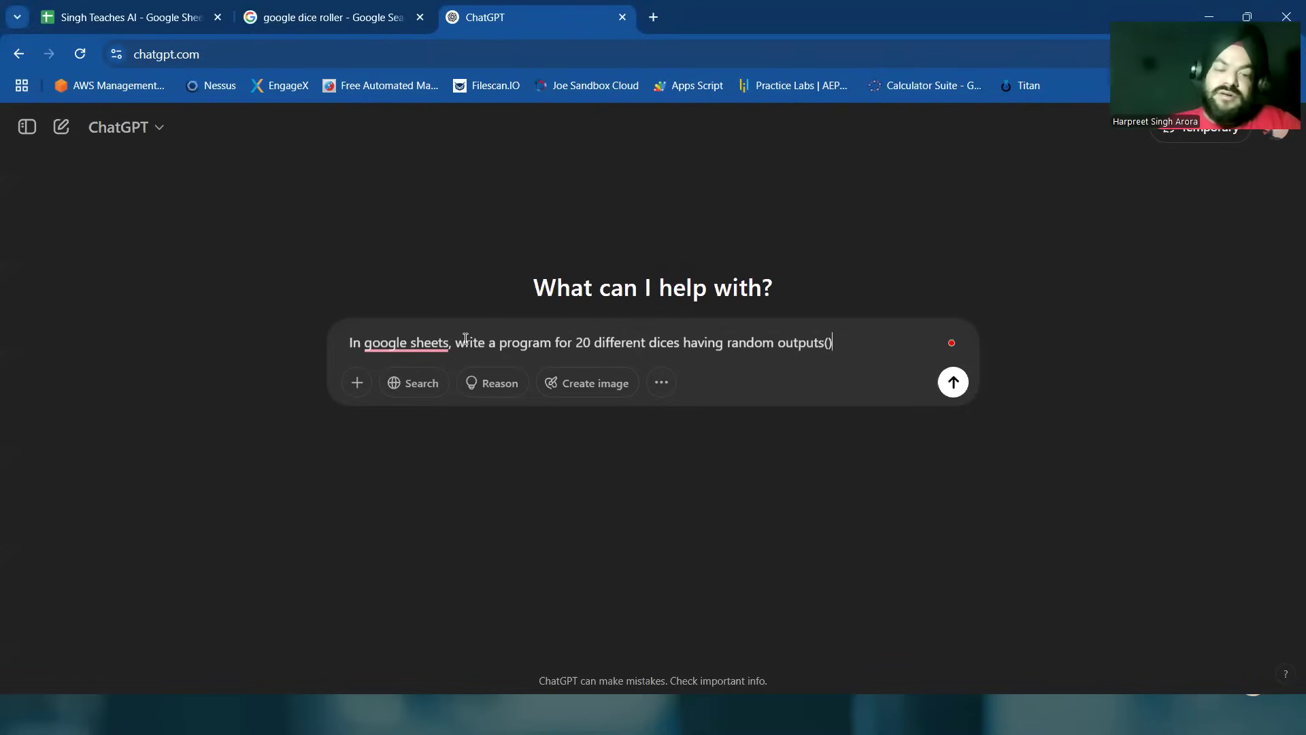
type("100")
key("Right")
type("in ")
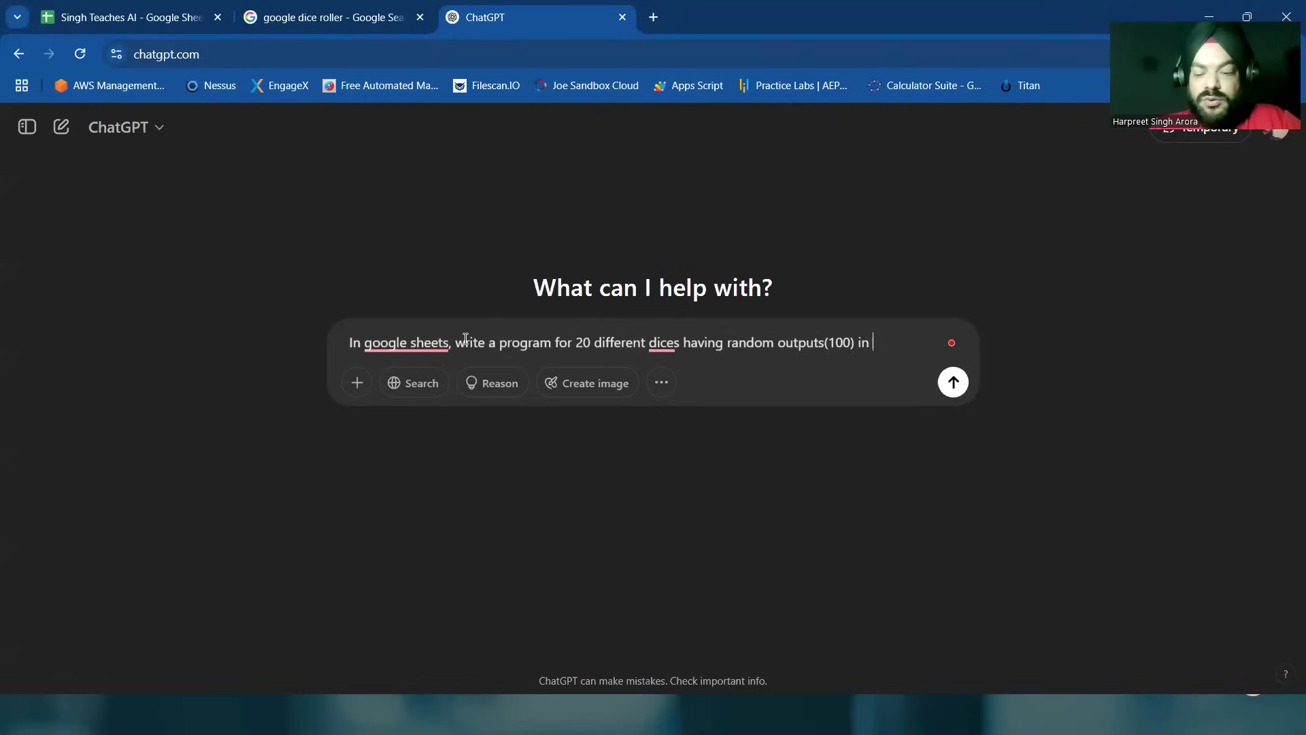
type("20 colum")
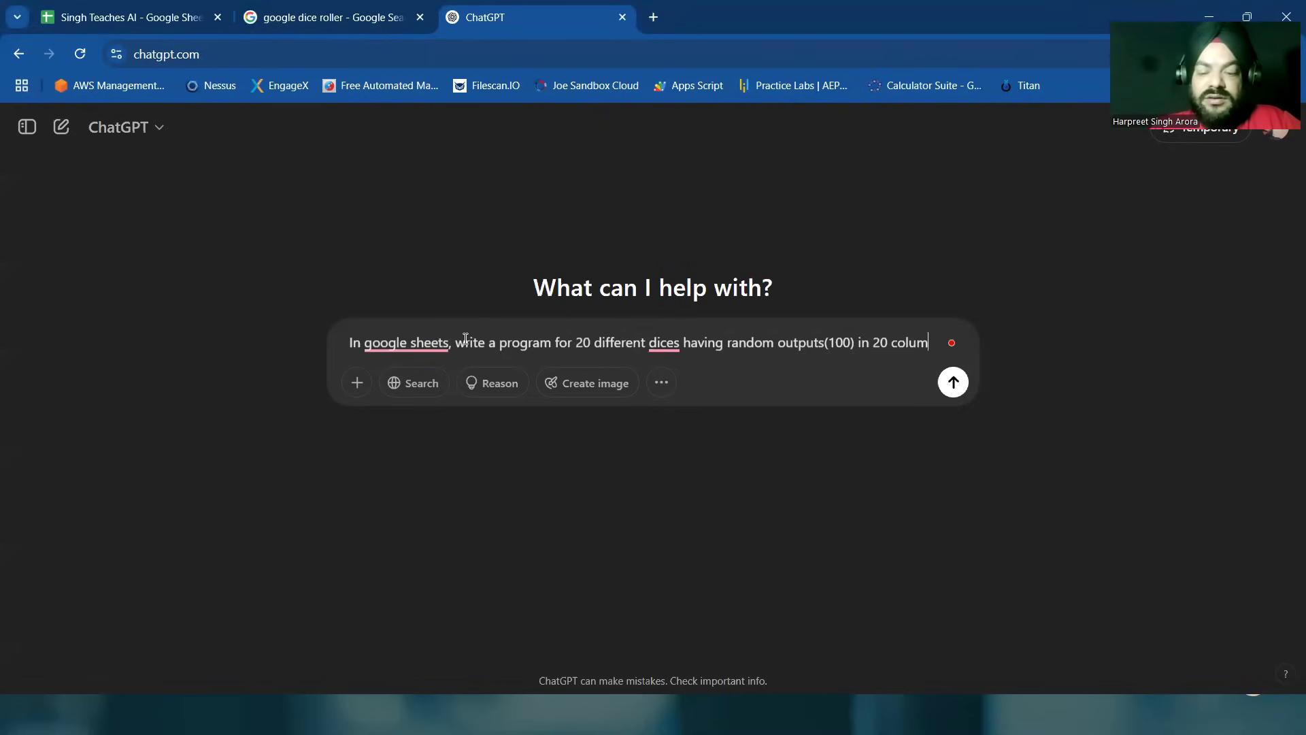
type("ns")
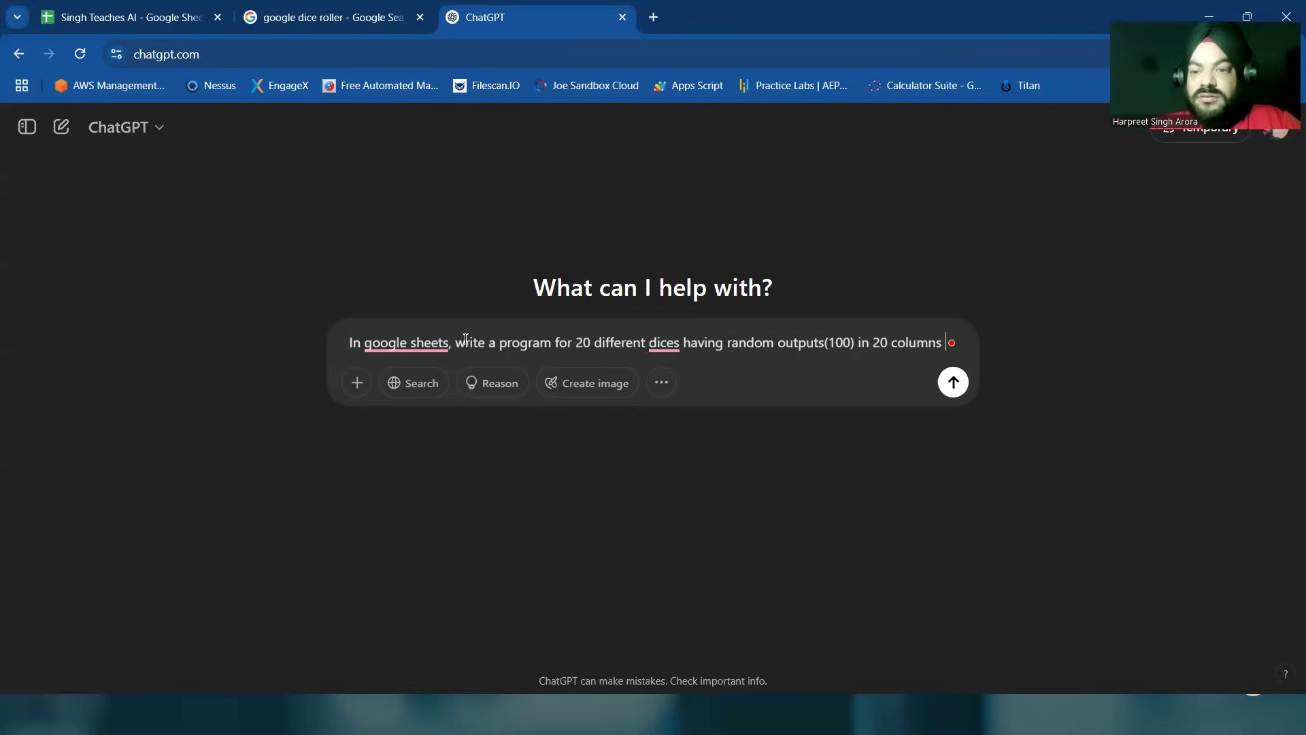
type(" of th")
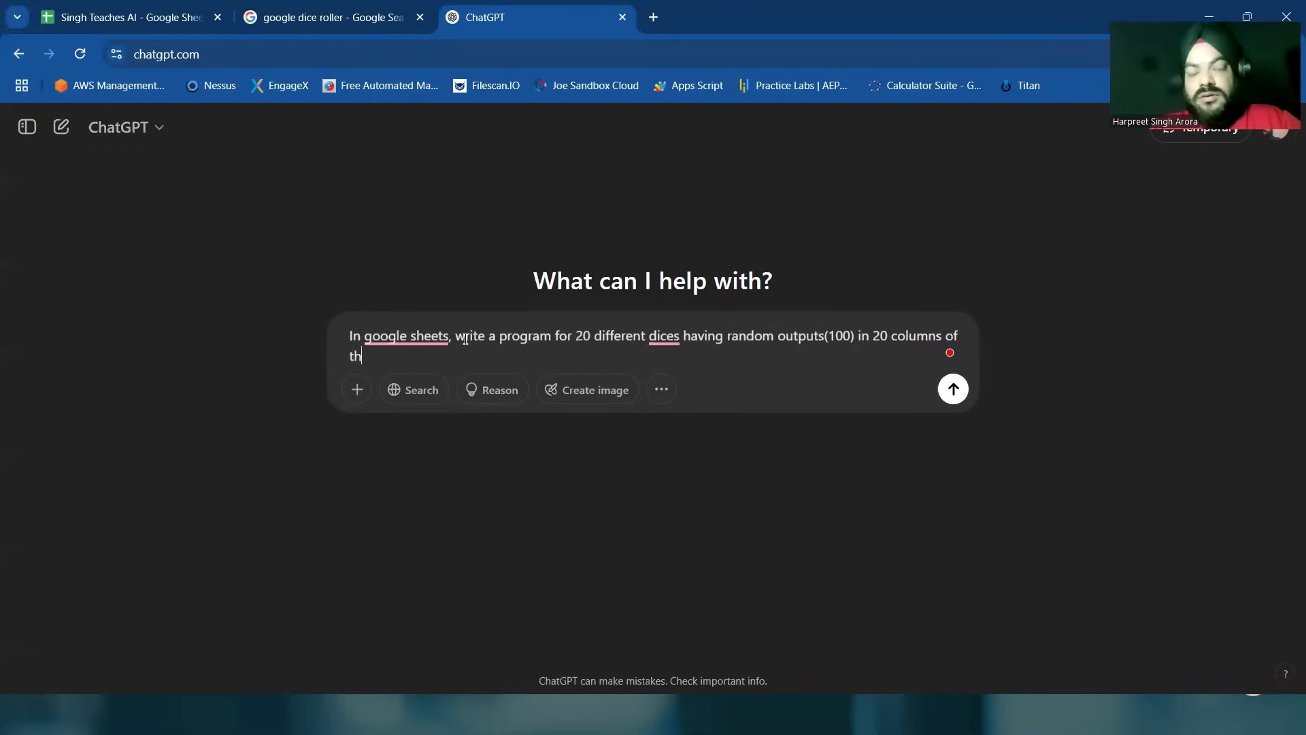
type("e sheet")
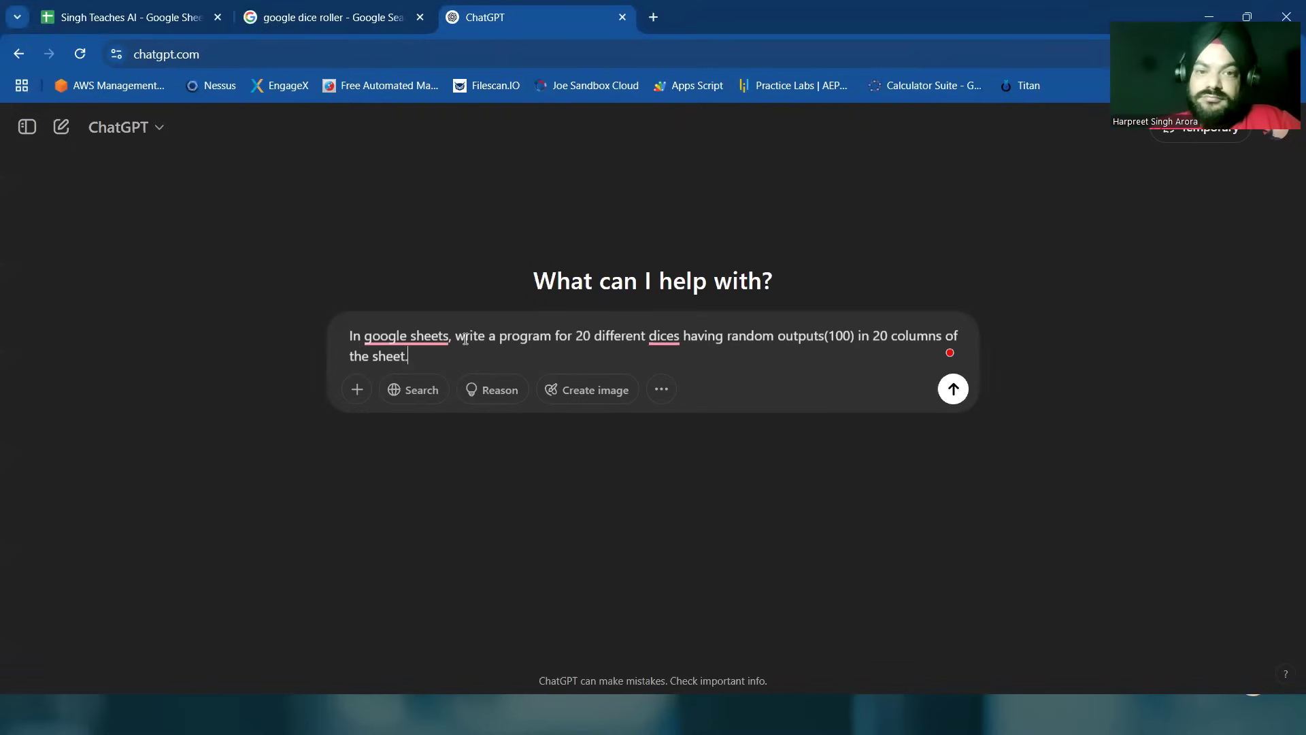
type(". Also")
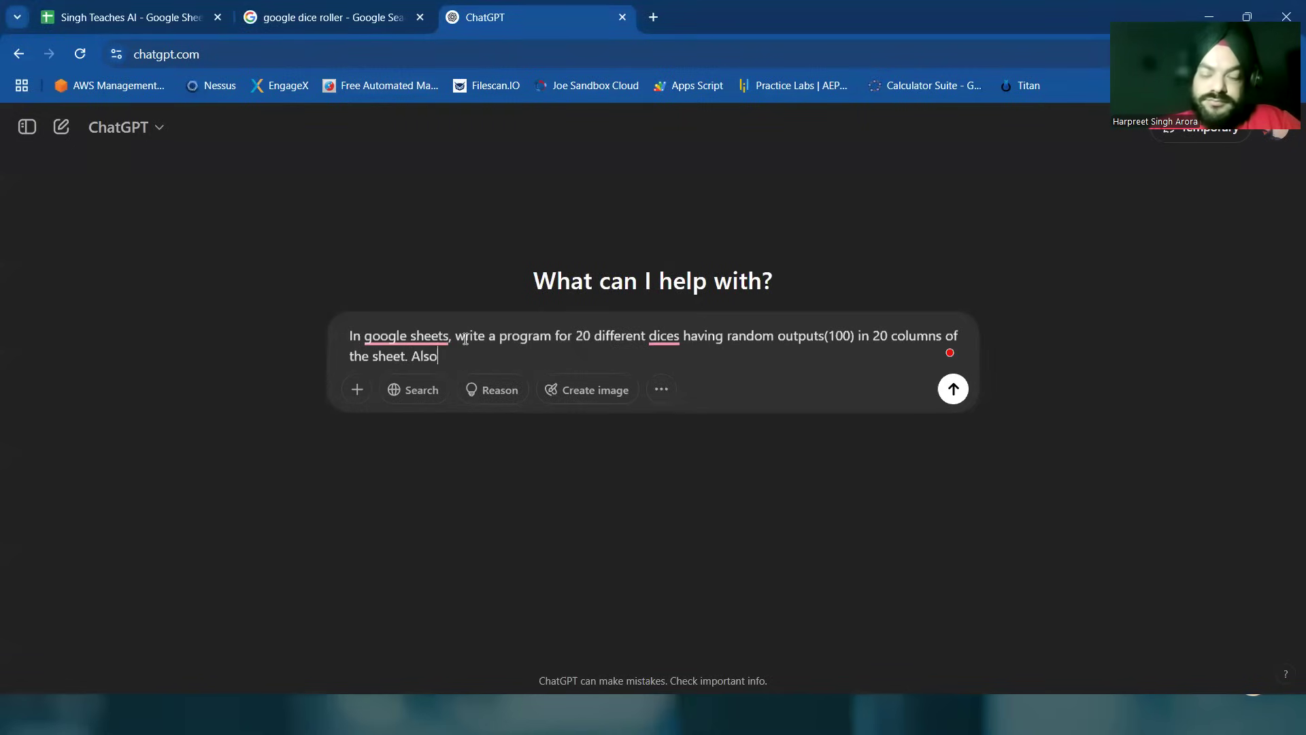
type(", 21")
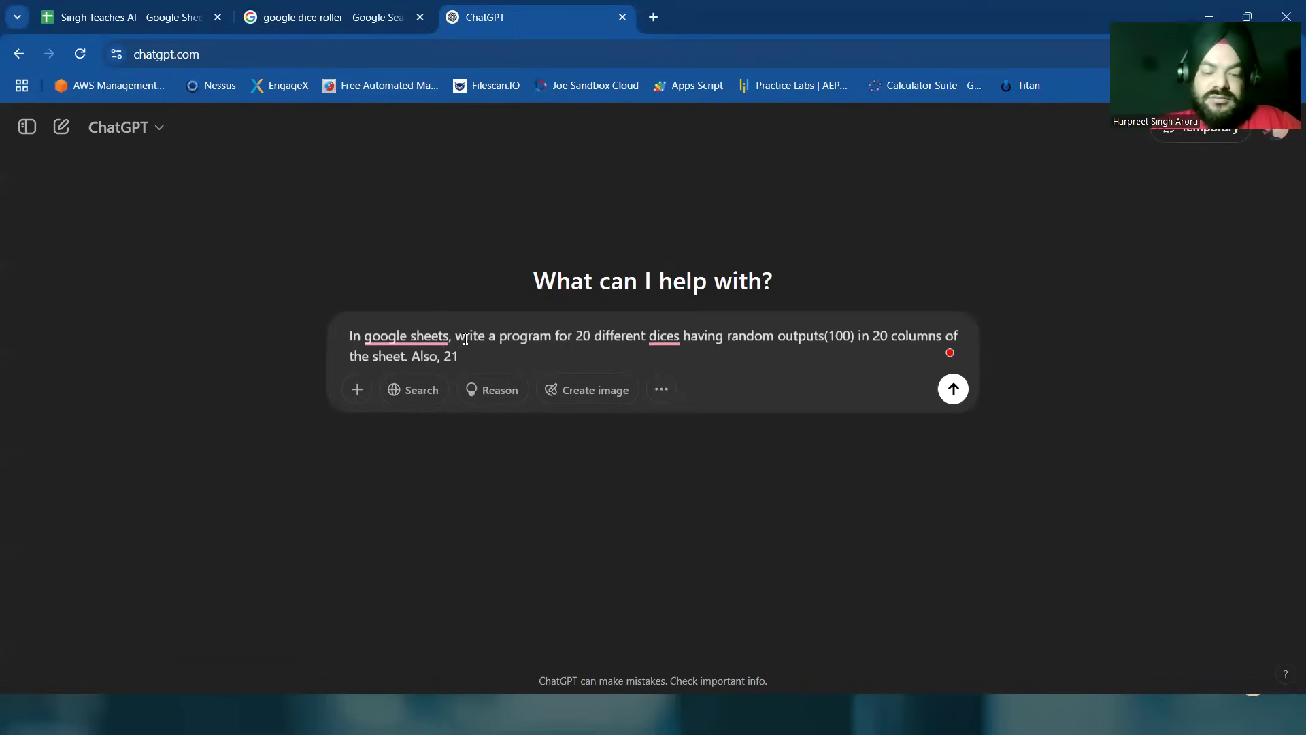
type("st column would show the sum of f")
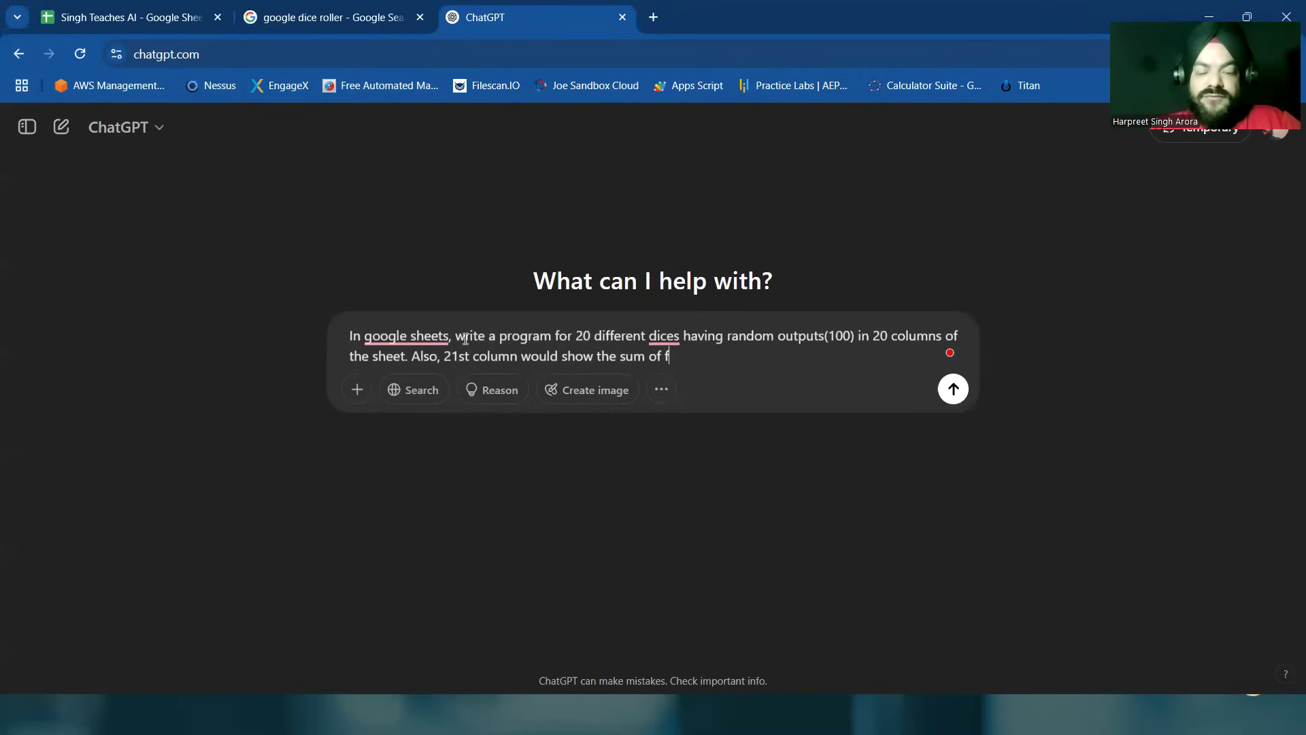
type("irst")
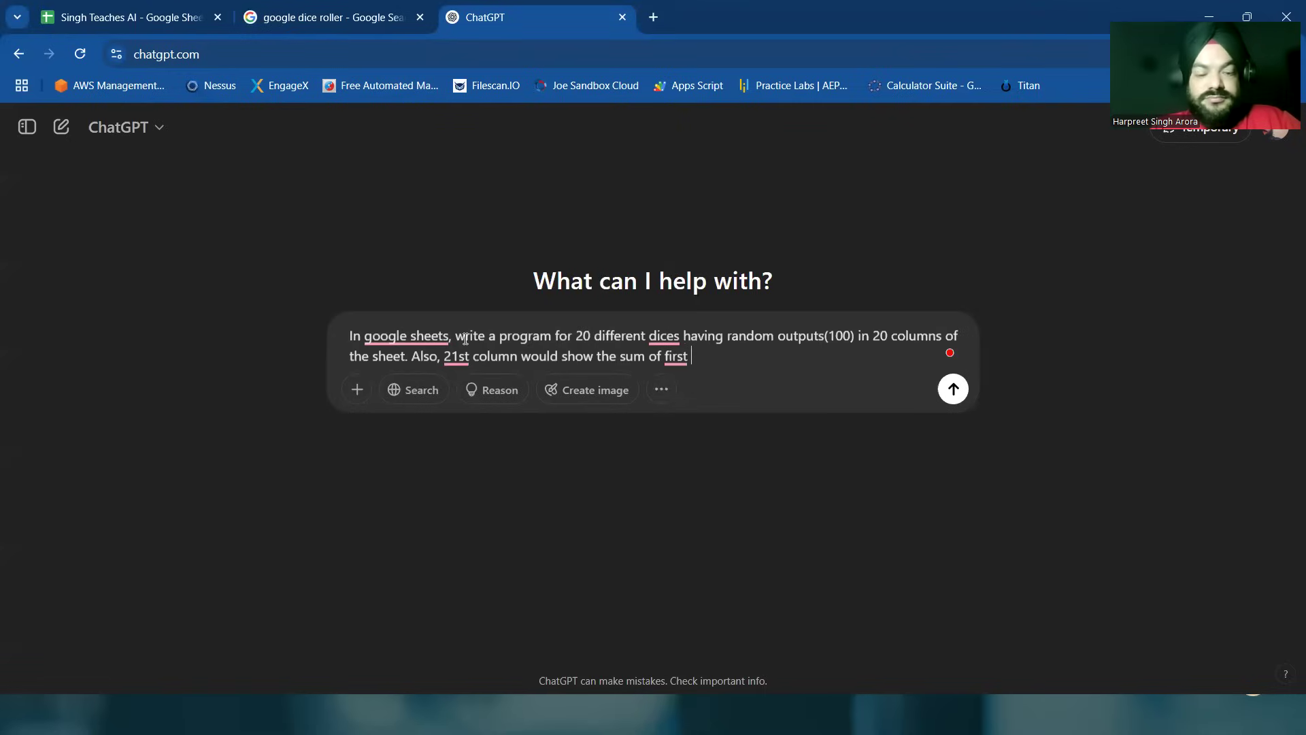
type("20 columns")
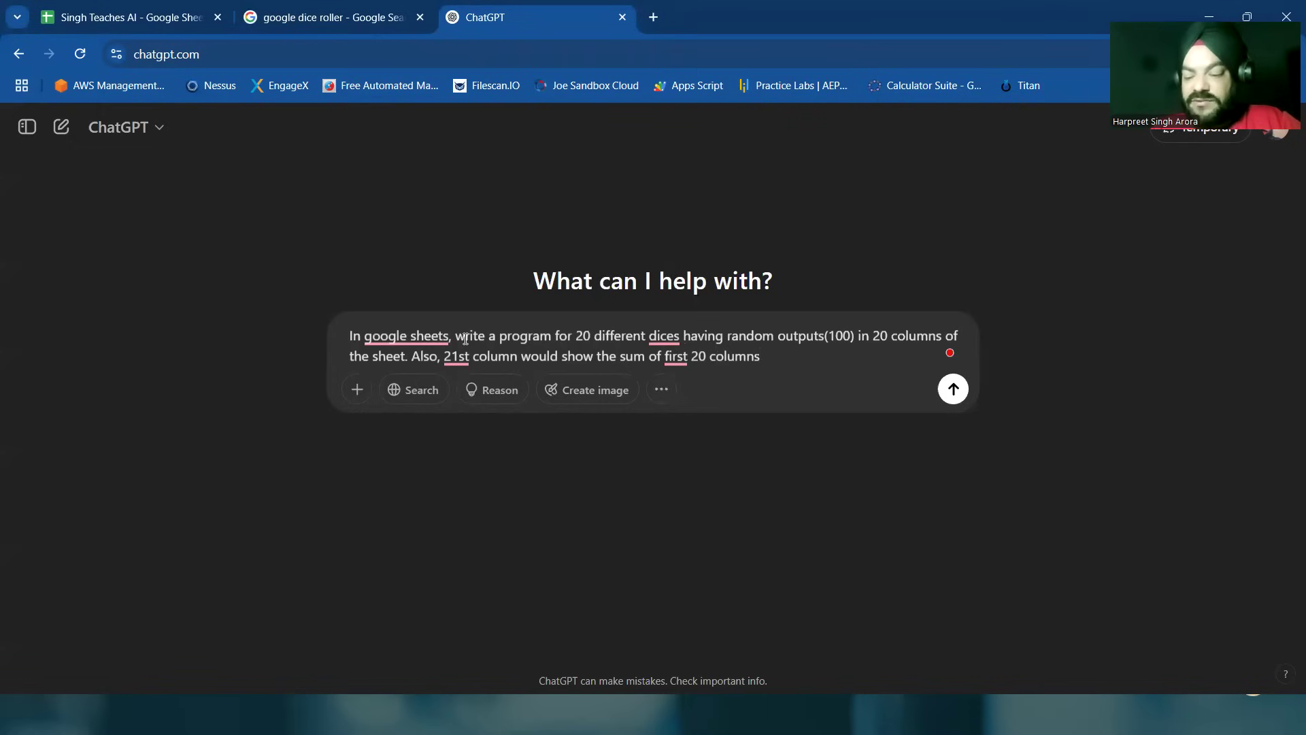
type(".")
Step: Send the request and read ChatGPT's answer using =RANDBETWEEN(1, 6) in A2:T101 and =SUM(A2:T2) in column U
key("Return")
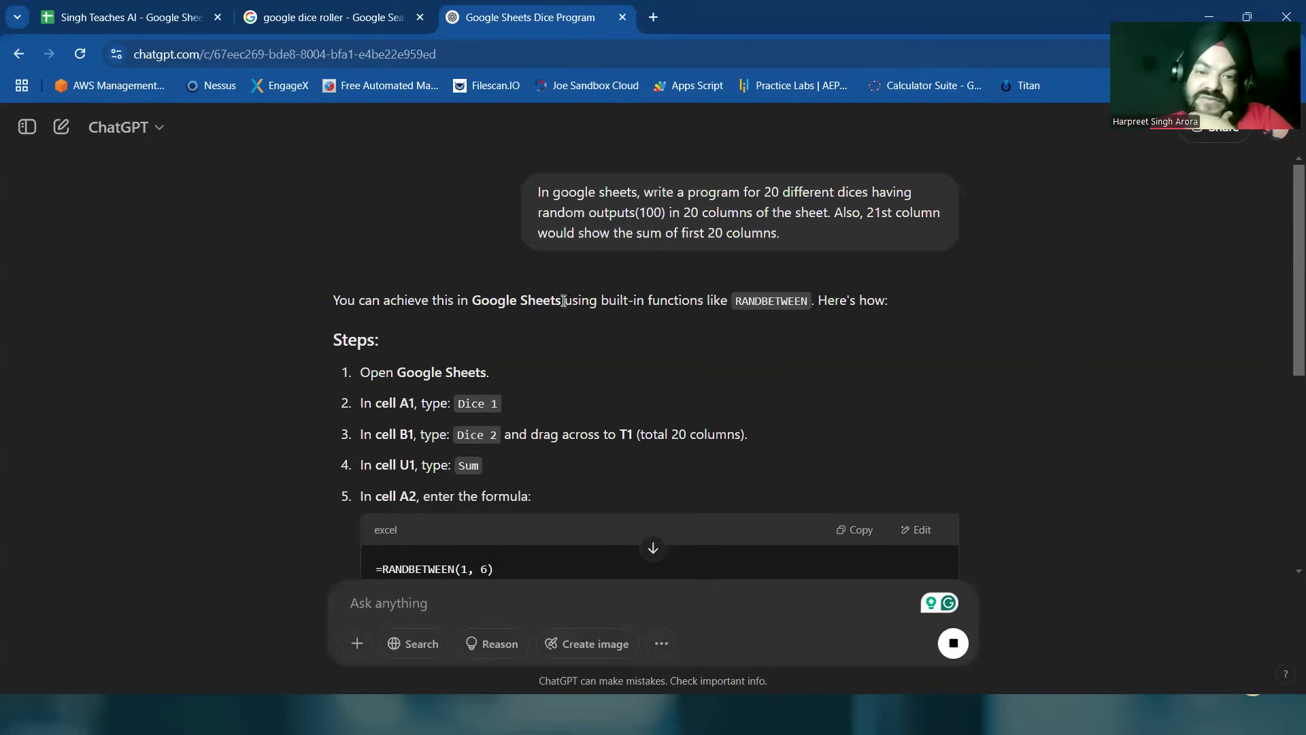
scroll(658, 332, "down", 2)
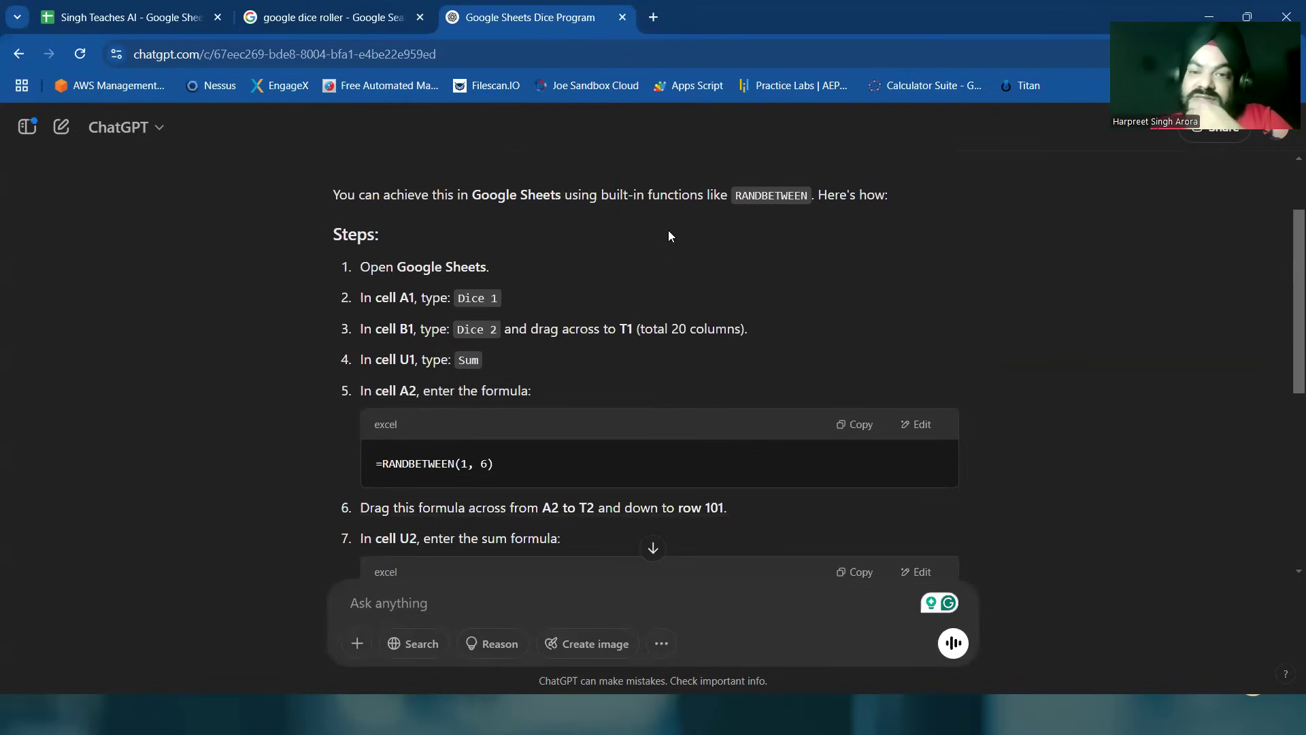
scroll(658, 388, "down", 2)
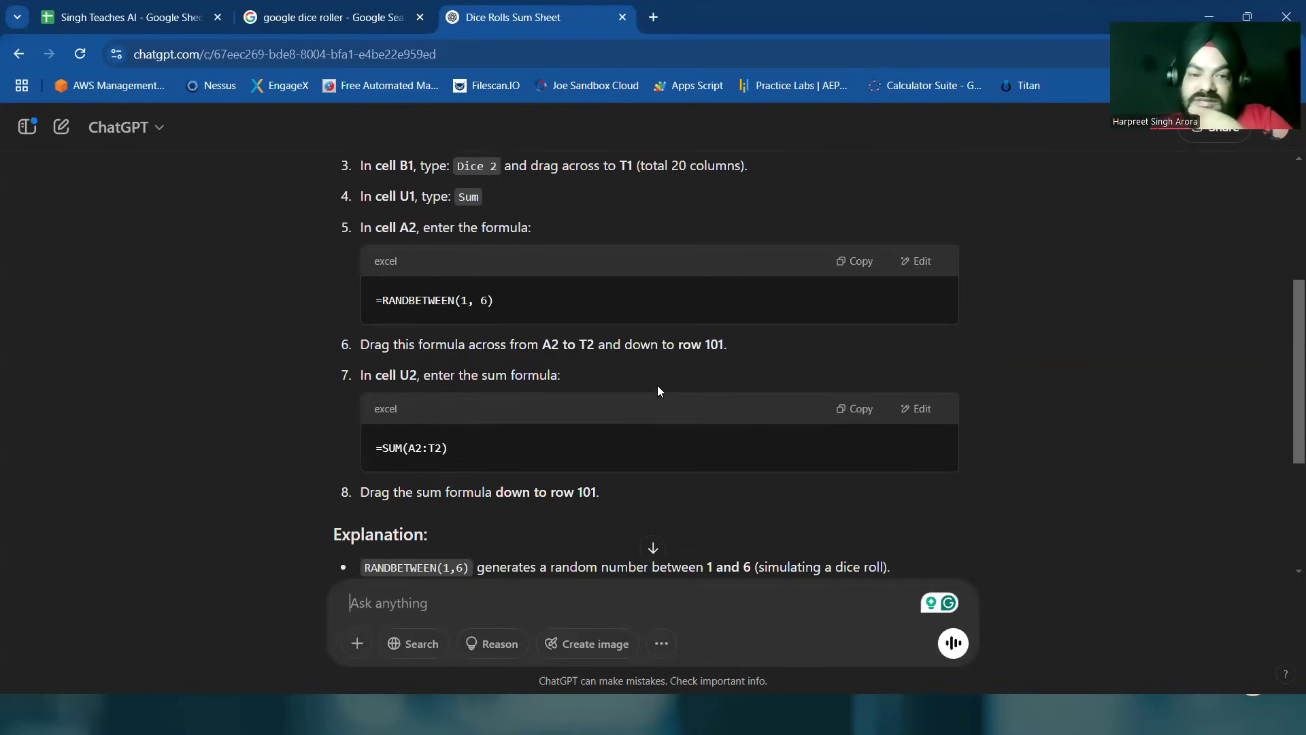
scroll(657, 388, "down", 1)
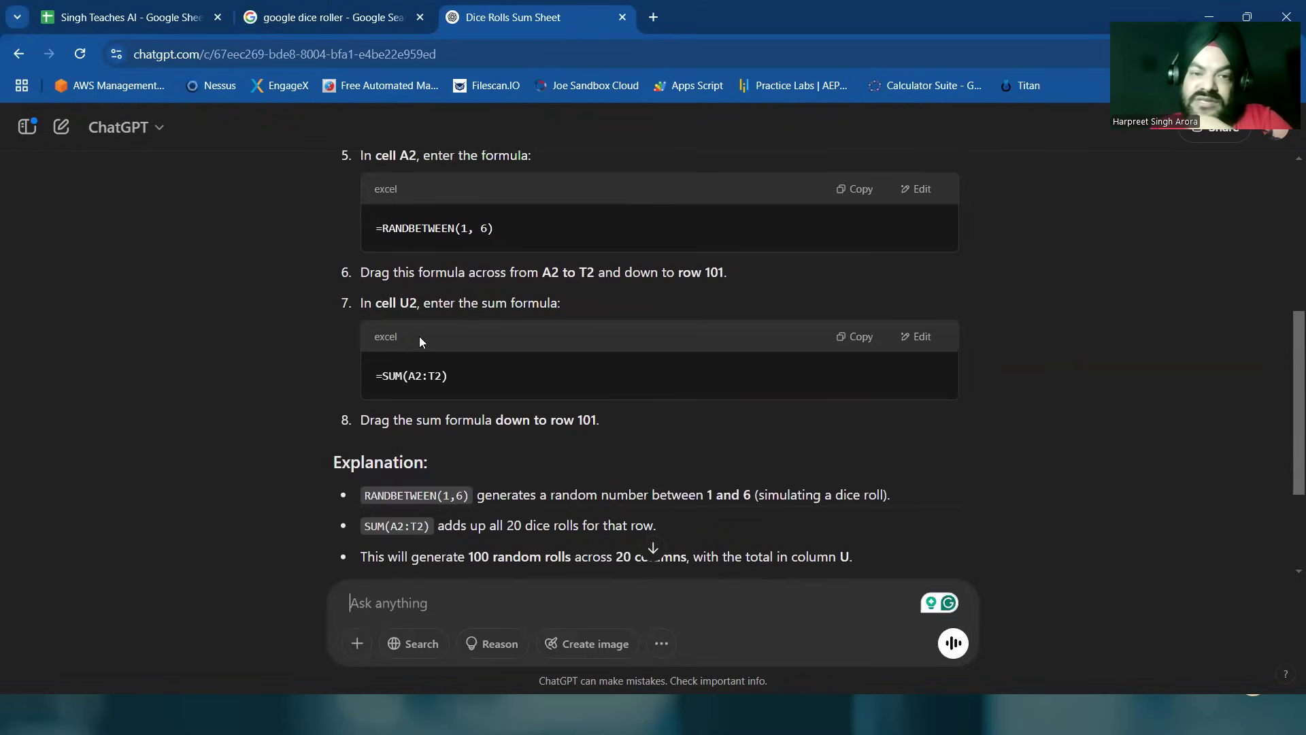
scroll(559, 500, "down", 2)
scroll(558, 502, "down", 1)
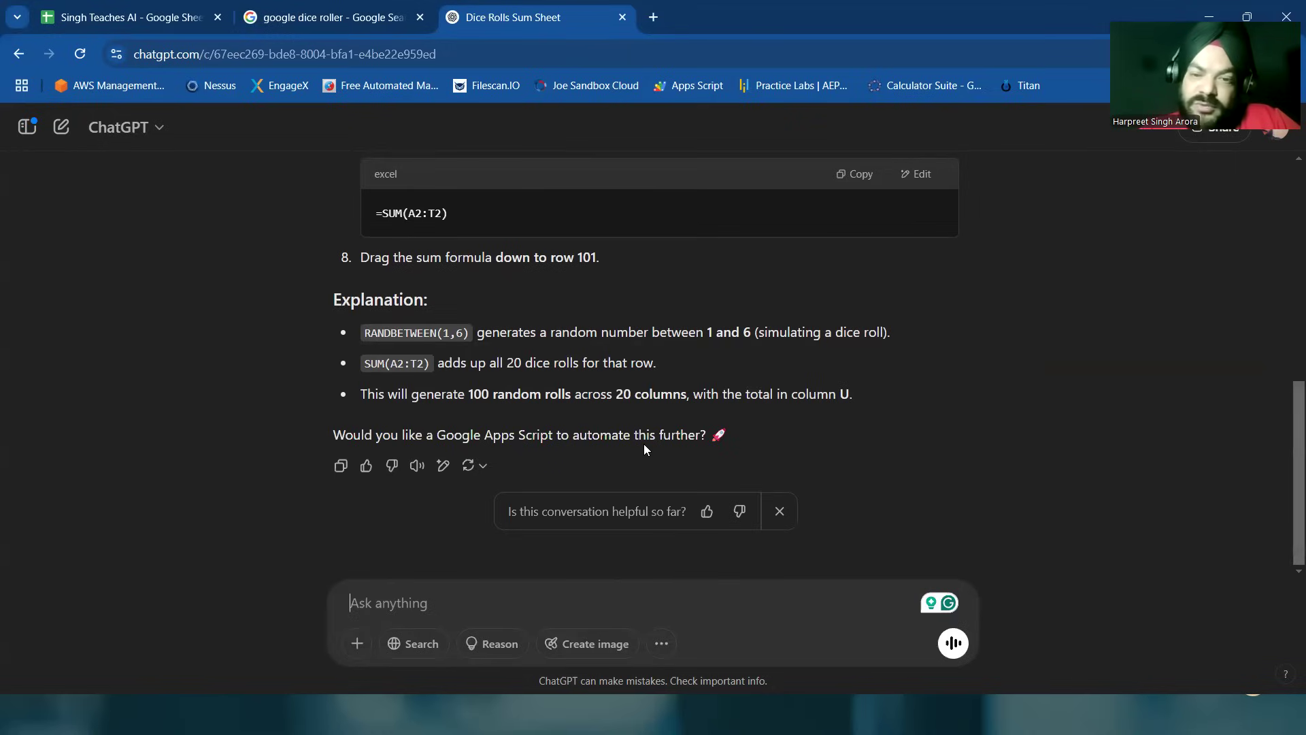
Step: Reply 'sure' to get the Apps Script version and copy the generateDiceRolls code
type("sure")
key("Return")
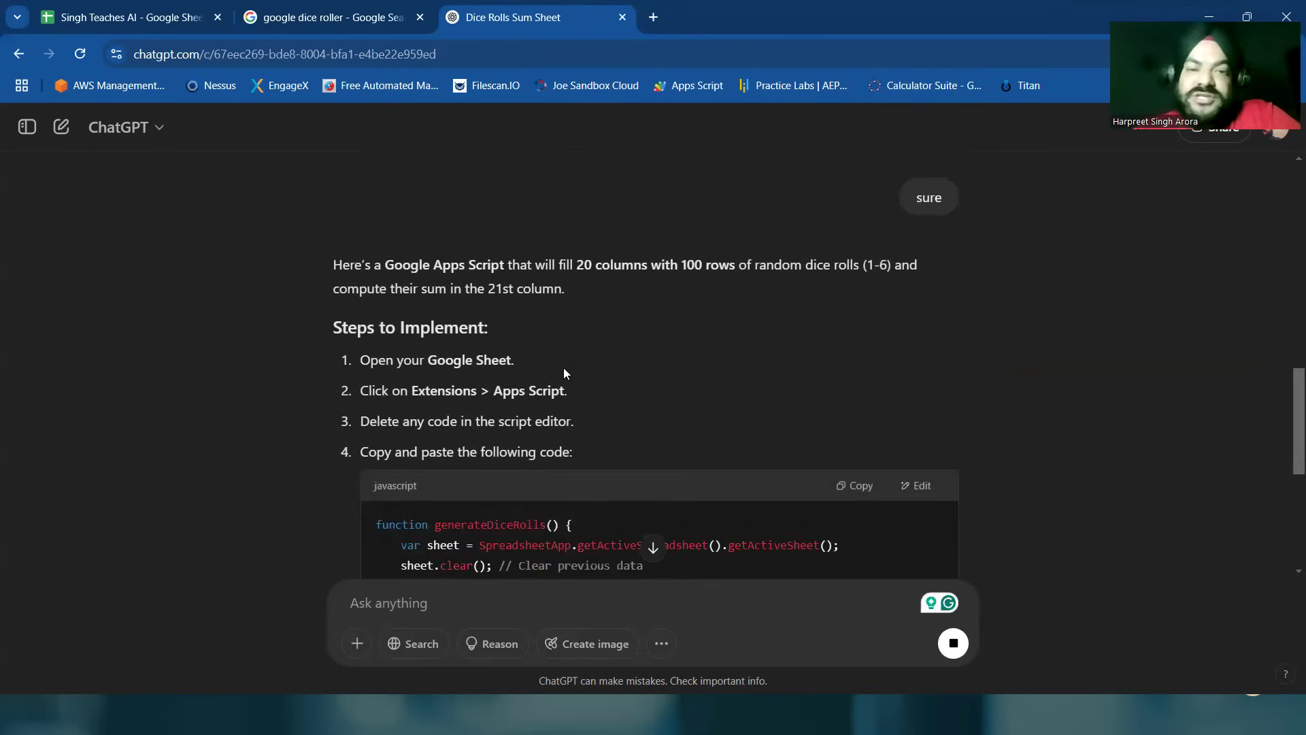
scroll(498, 289, "down", 1)
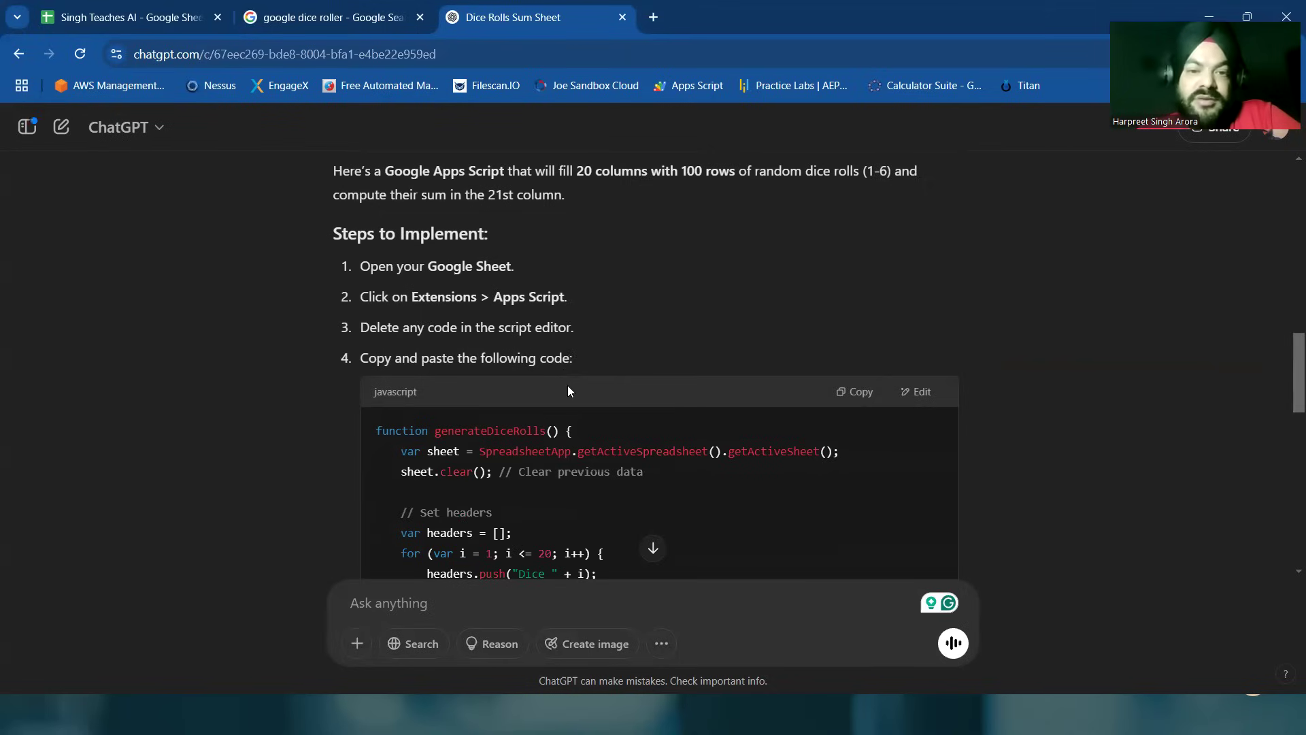
scroll(569, 386, "down", 2)
scroll(569, 385, "down", 7)
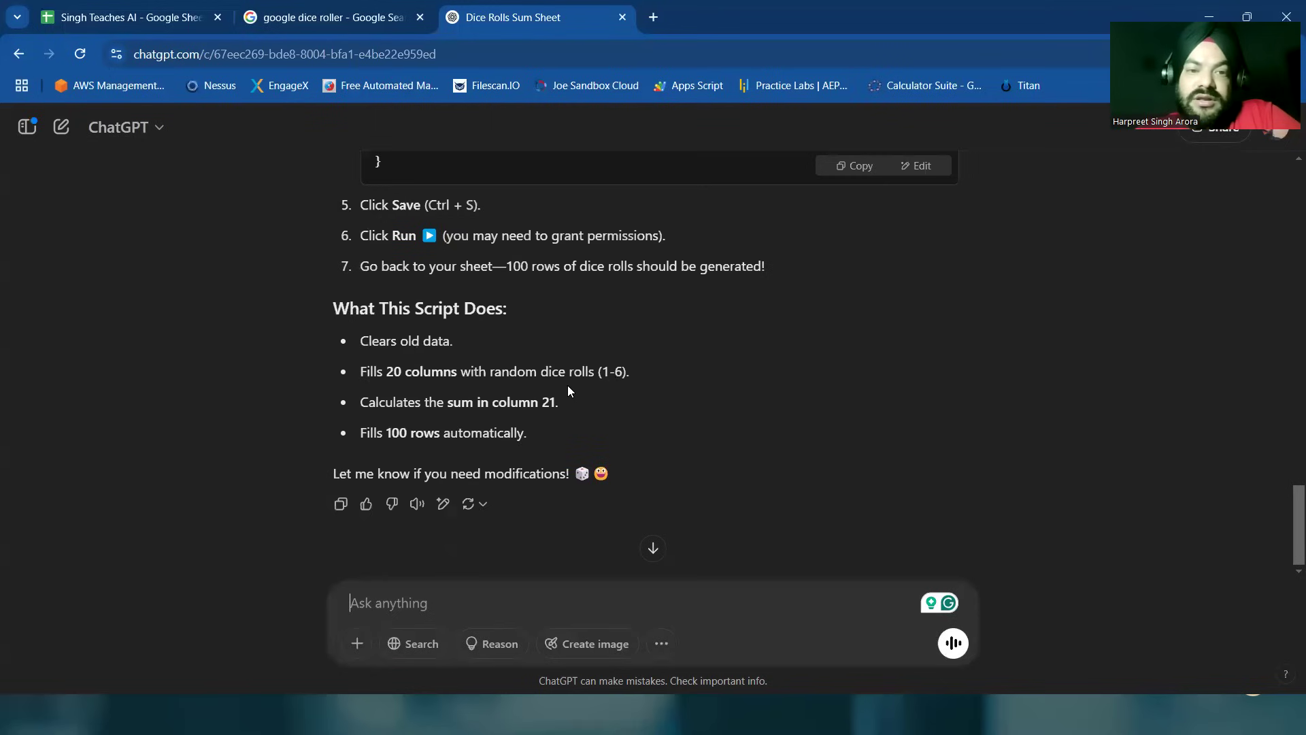
scroll(569, 385, "up", 3)
scroll(570, 391, "up", 4)
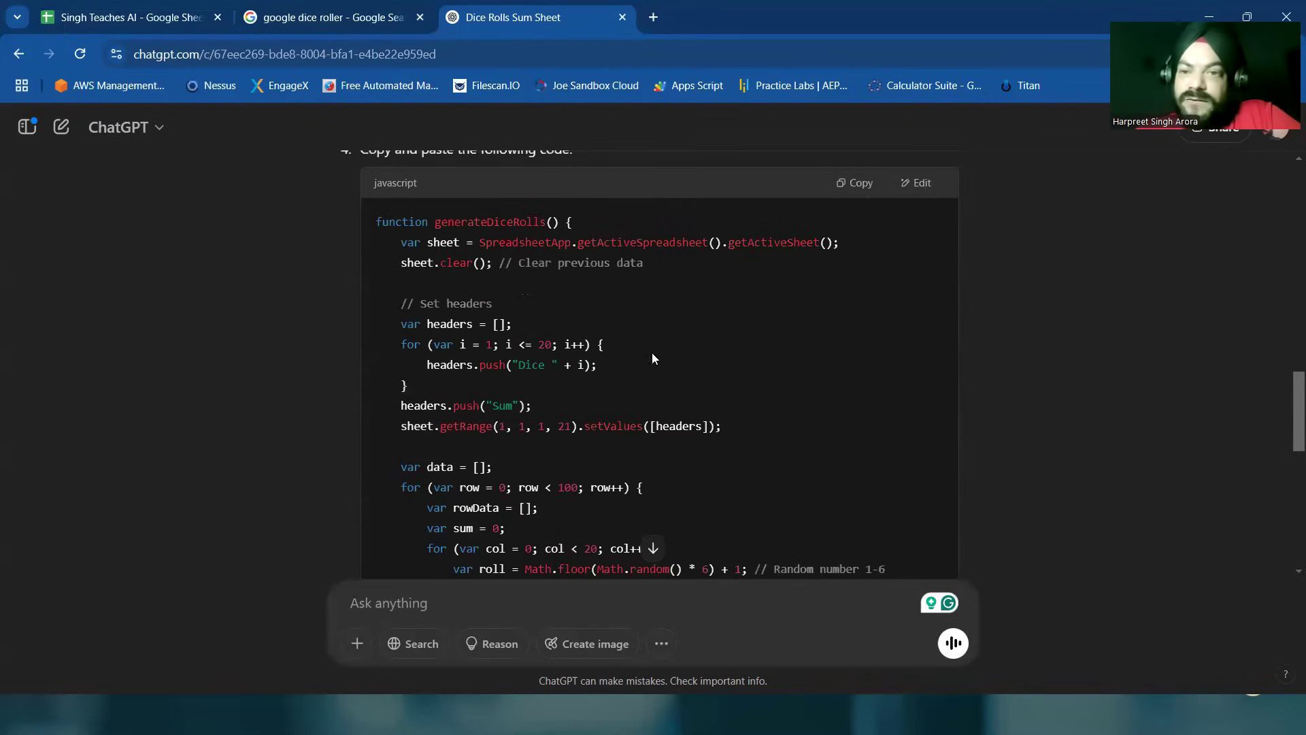
left_click(856, 184)
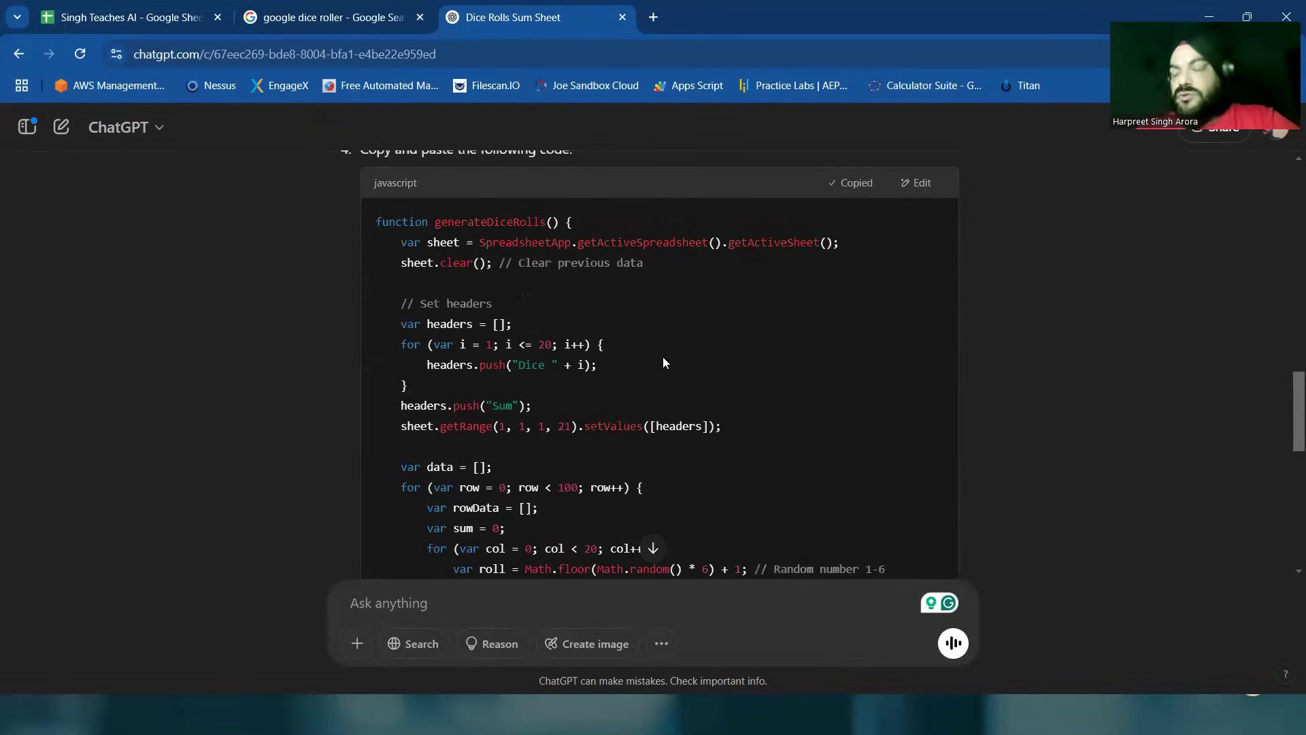
Step: Read through ChatGPT's remaining setup steps 5–7 and the summary
scroll(663, 357, "down", 1)
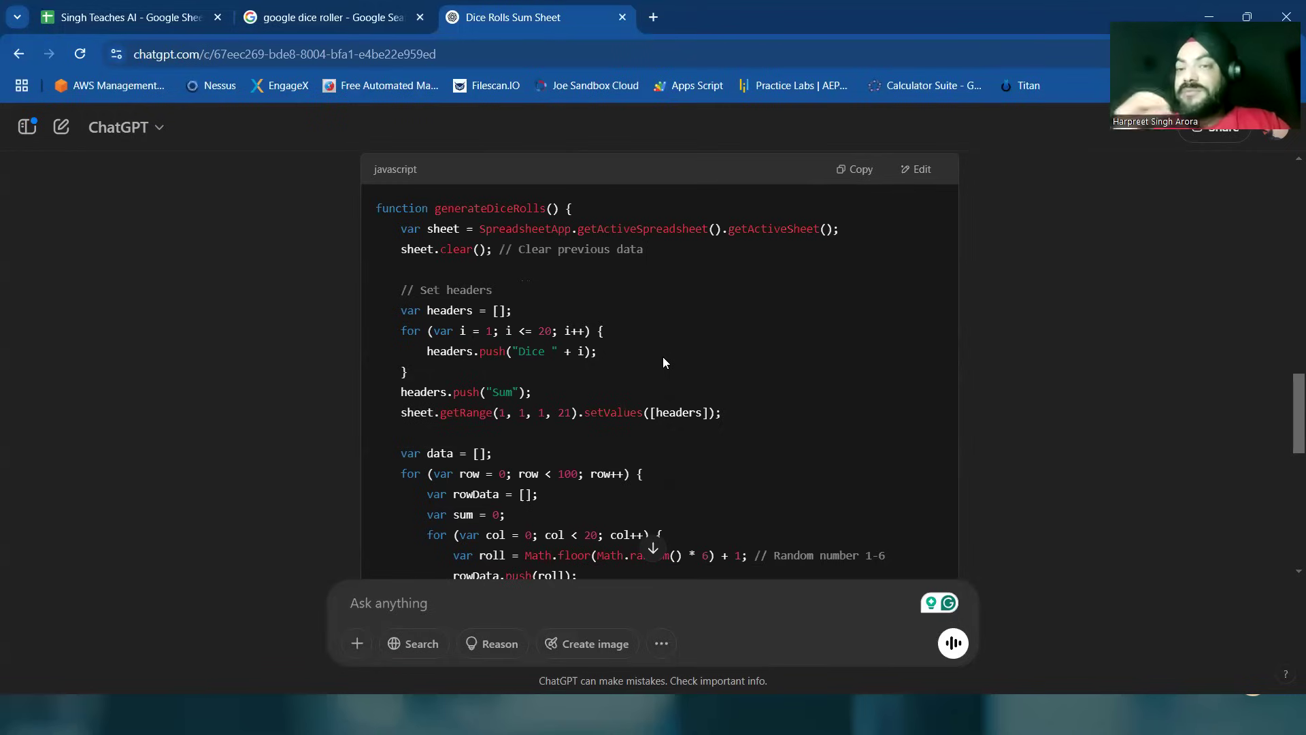
scroll(663, 357, "down", 6)
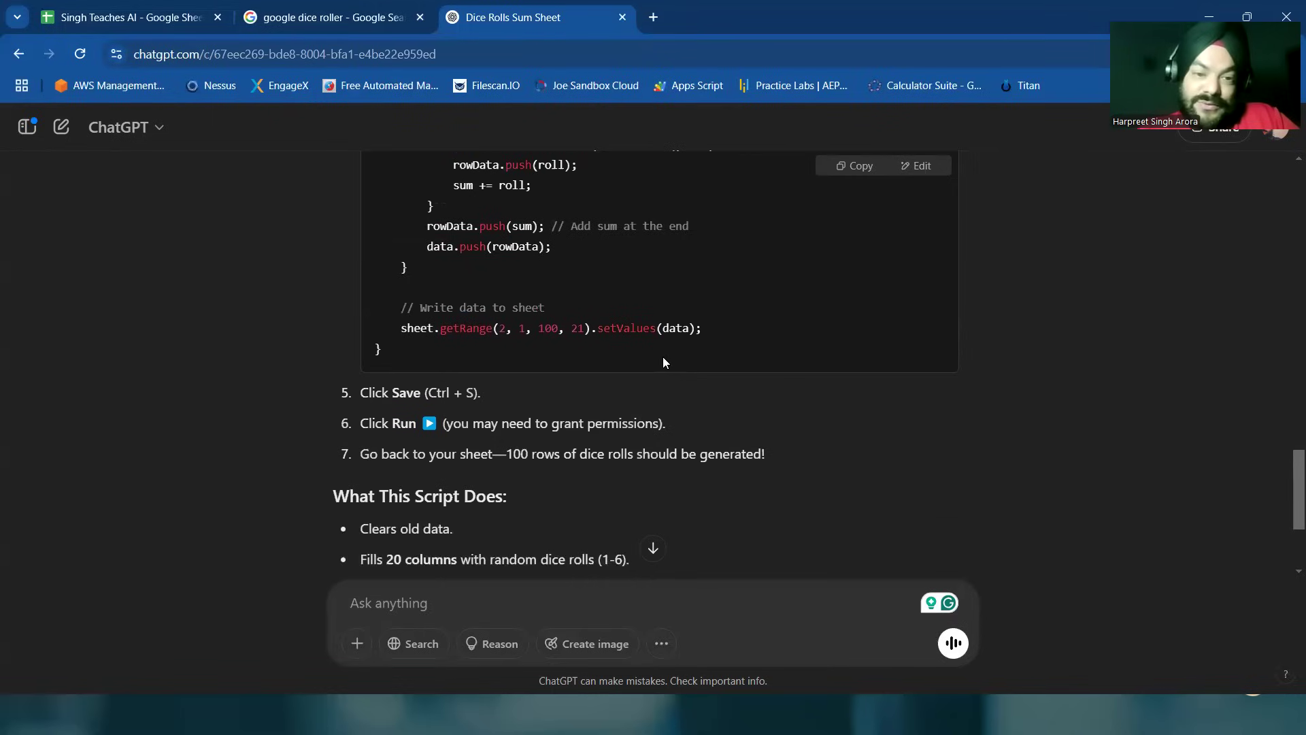
scroll(664, 358, "down", 1)
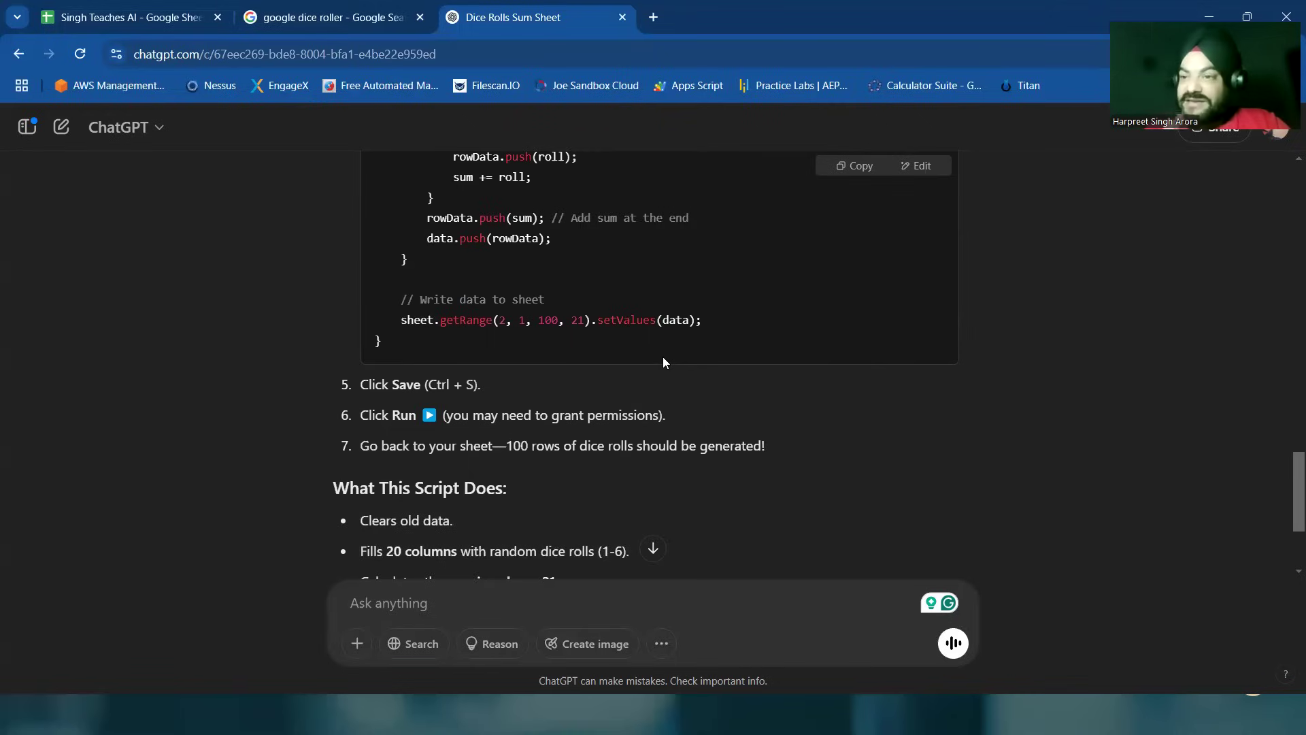
scroll(663, 362, "down", 1)
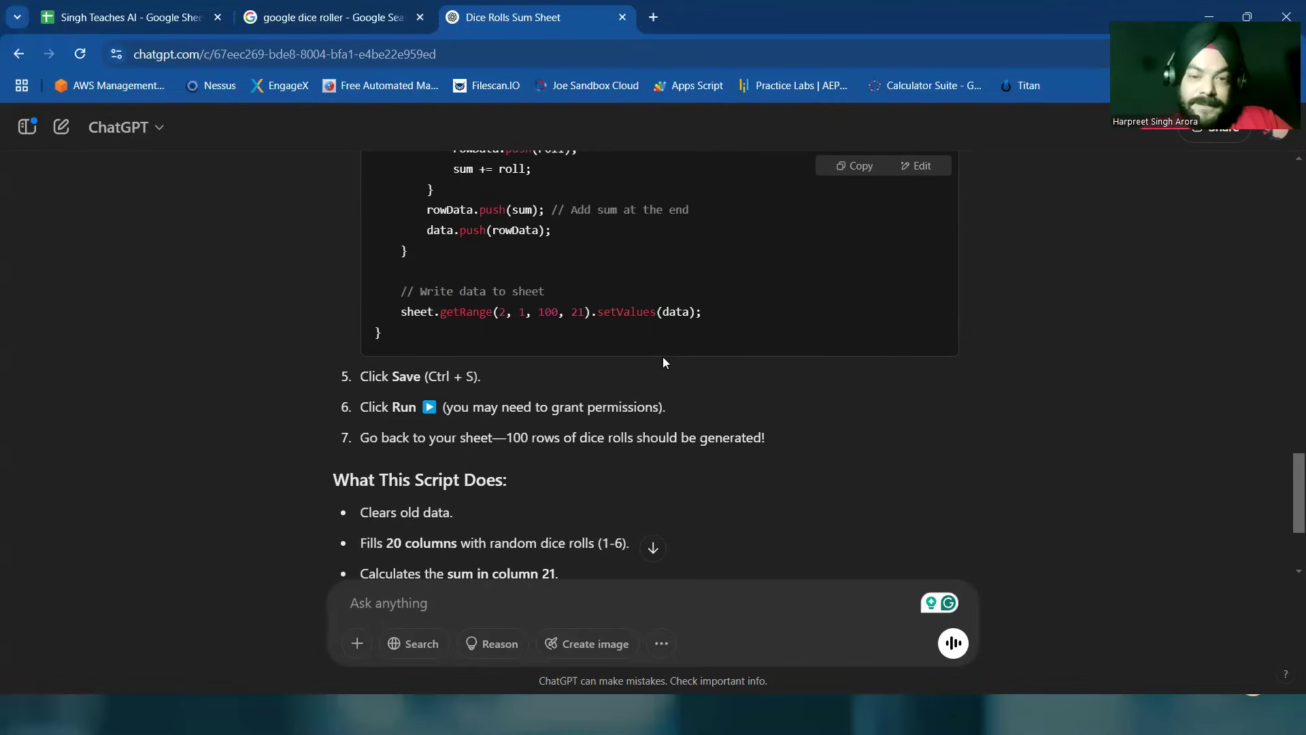
scroll(662, 356, "down", 2)
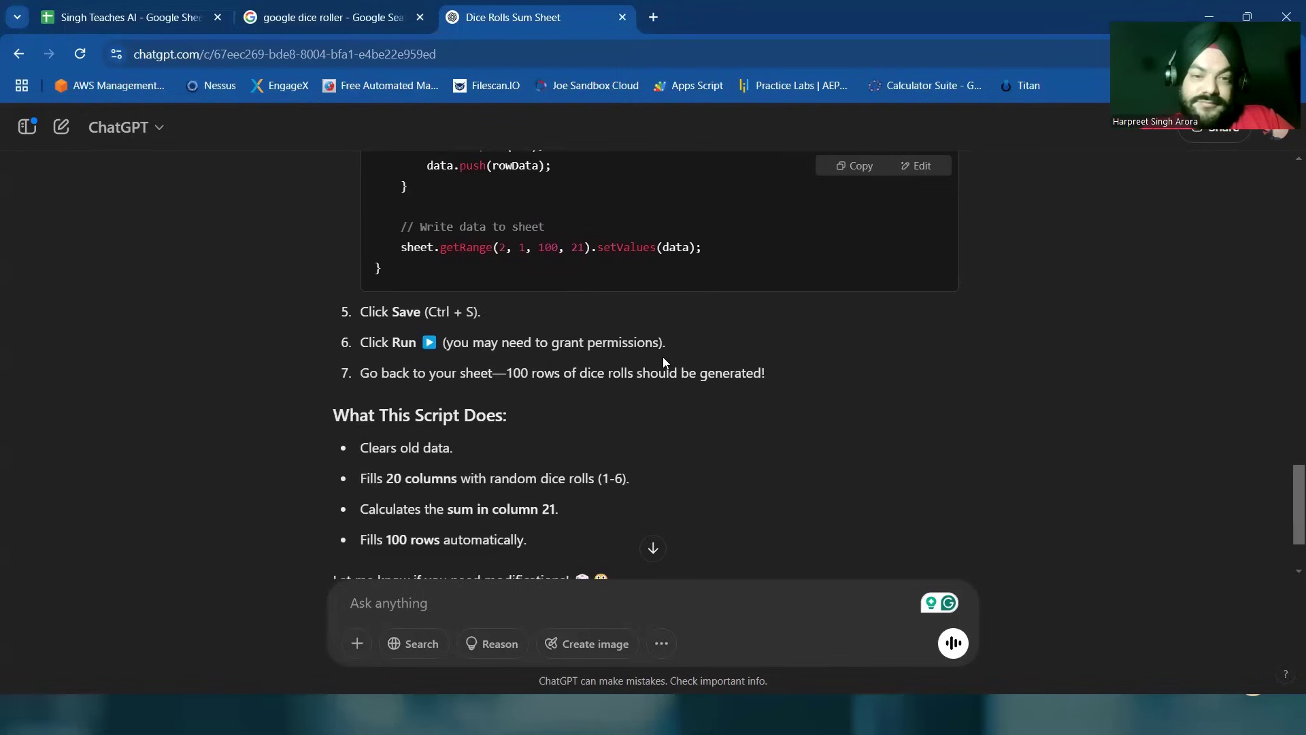
scroll(665, 358, "down", 1)
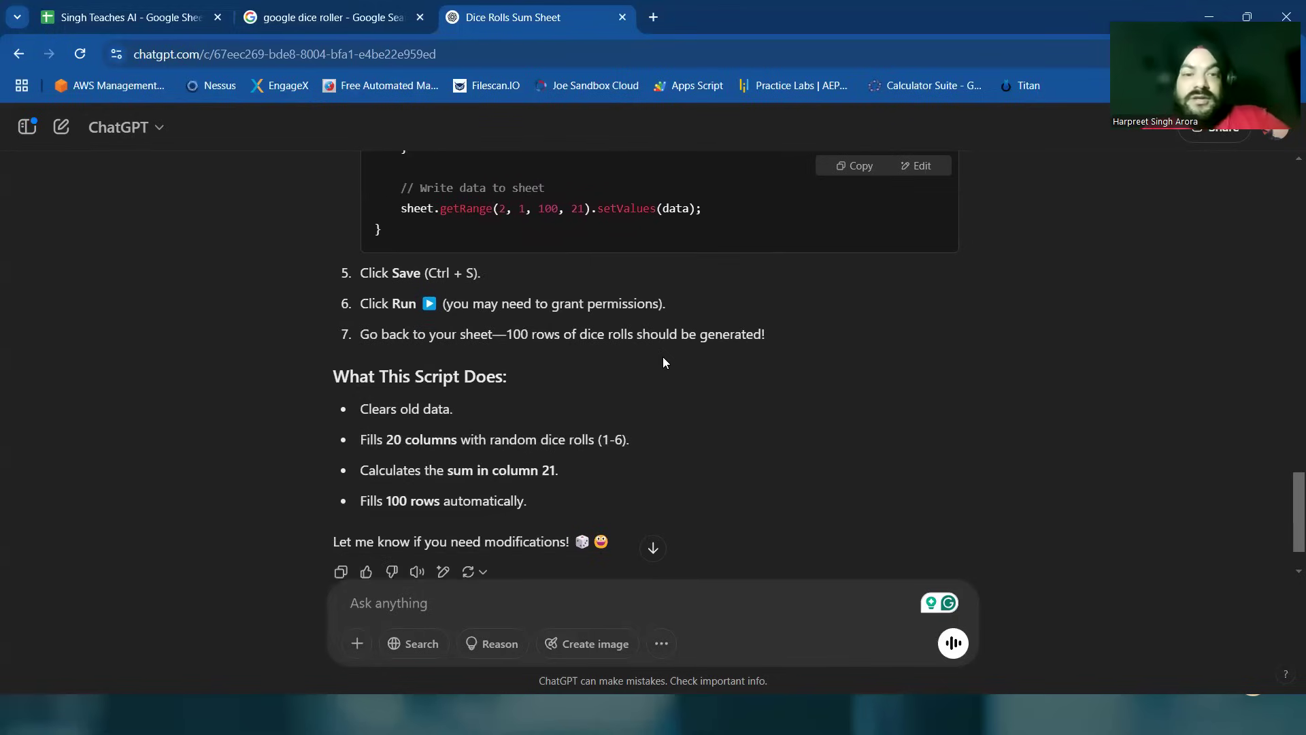
scroll(664, 362, "up", 5)
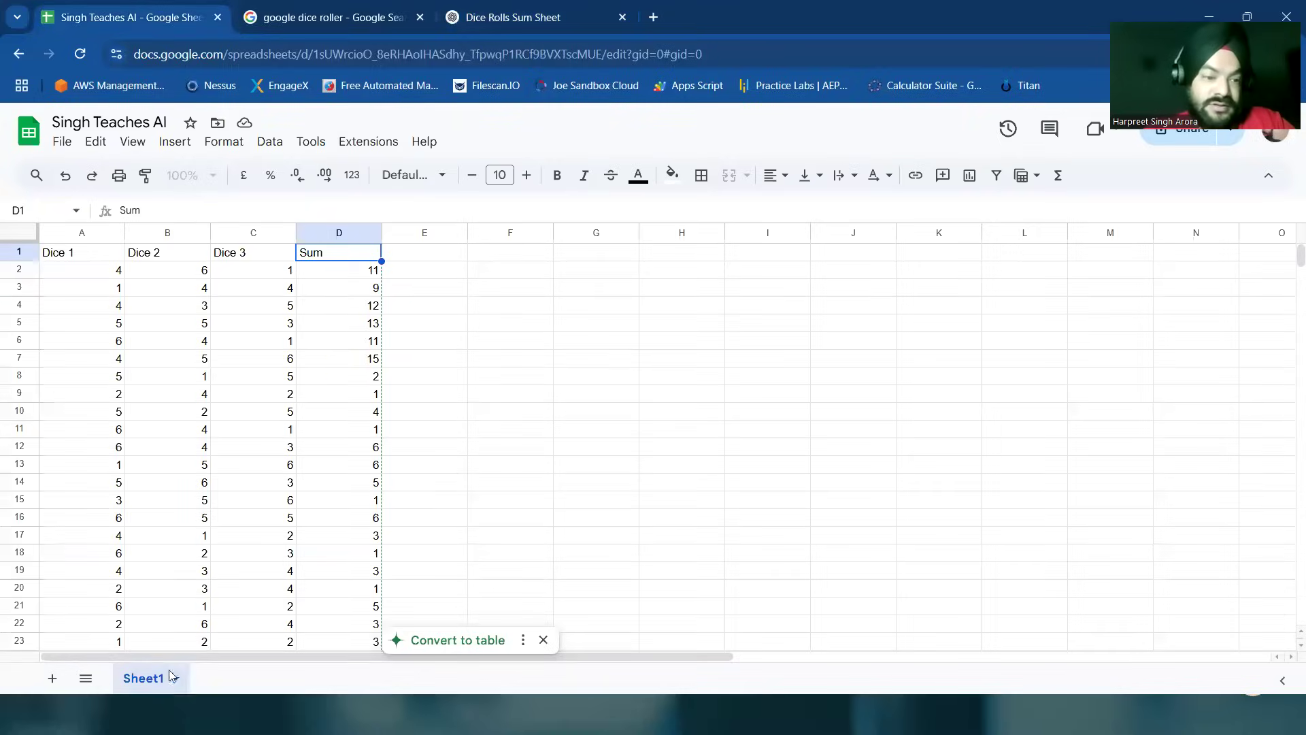
Step: Add a blank Sheet2 to 'Singh Teaches AI' and bring up the Extensions menu
left_click(54, 679)
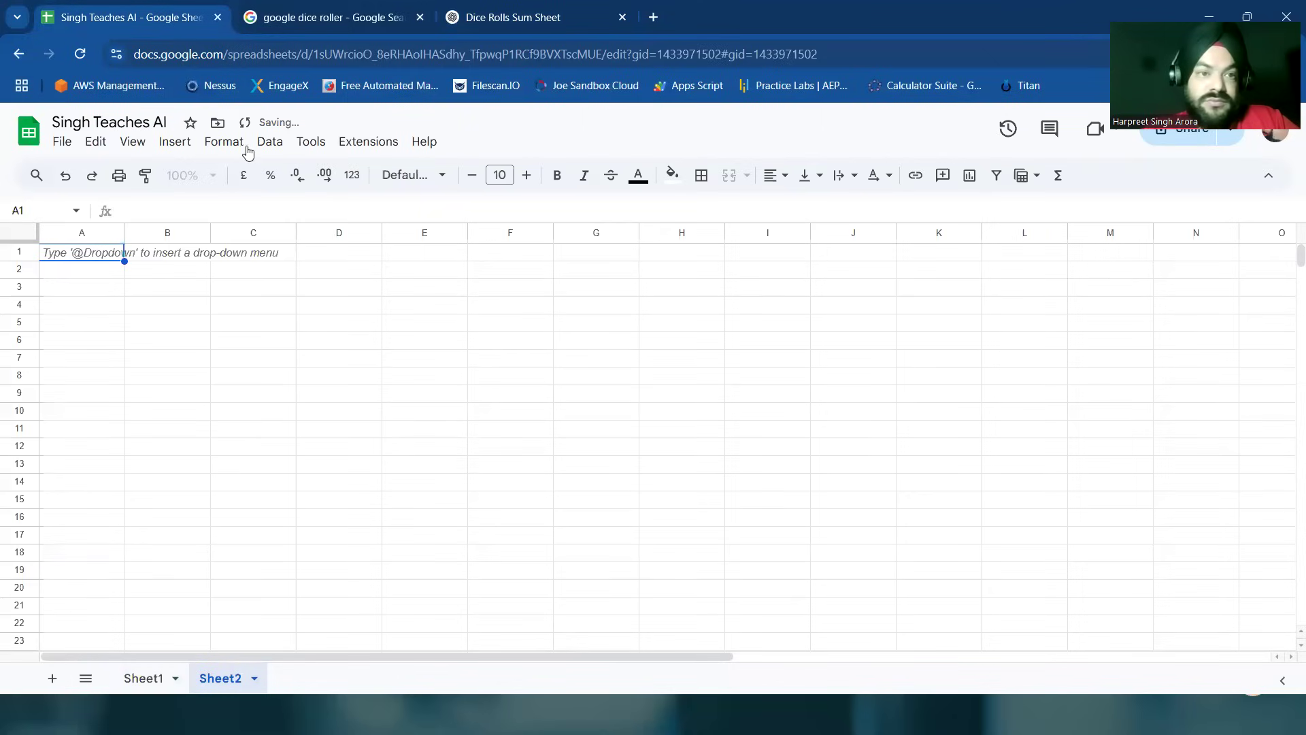
left_click(368, 142)
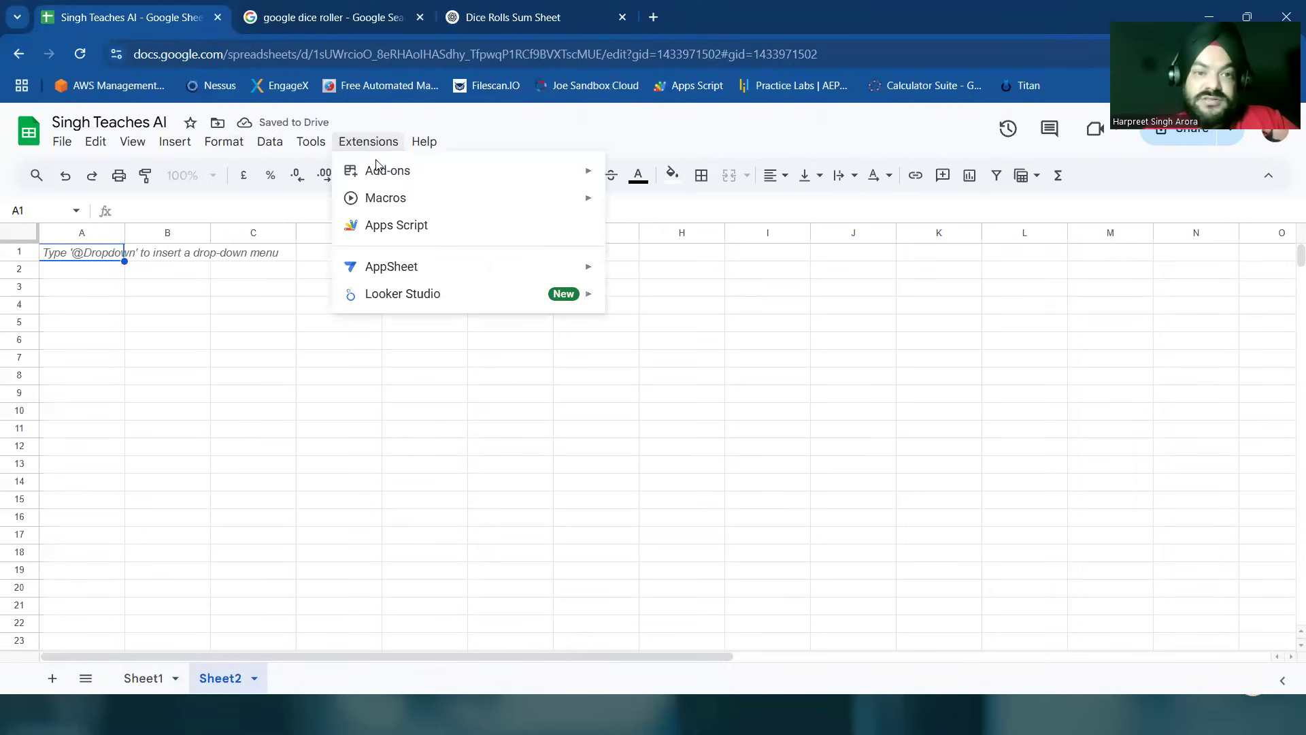
Step: Choose Apps Script from Extensions to open a new Untitled project
left_click(400, 228)
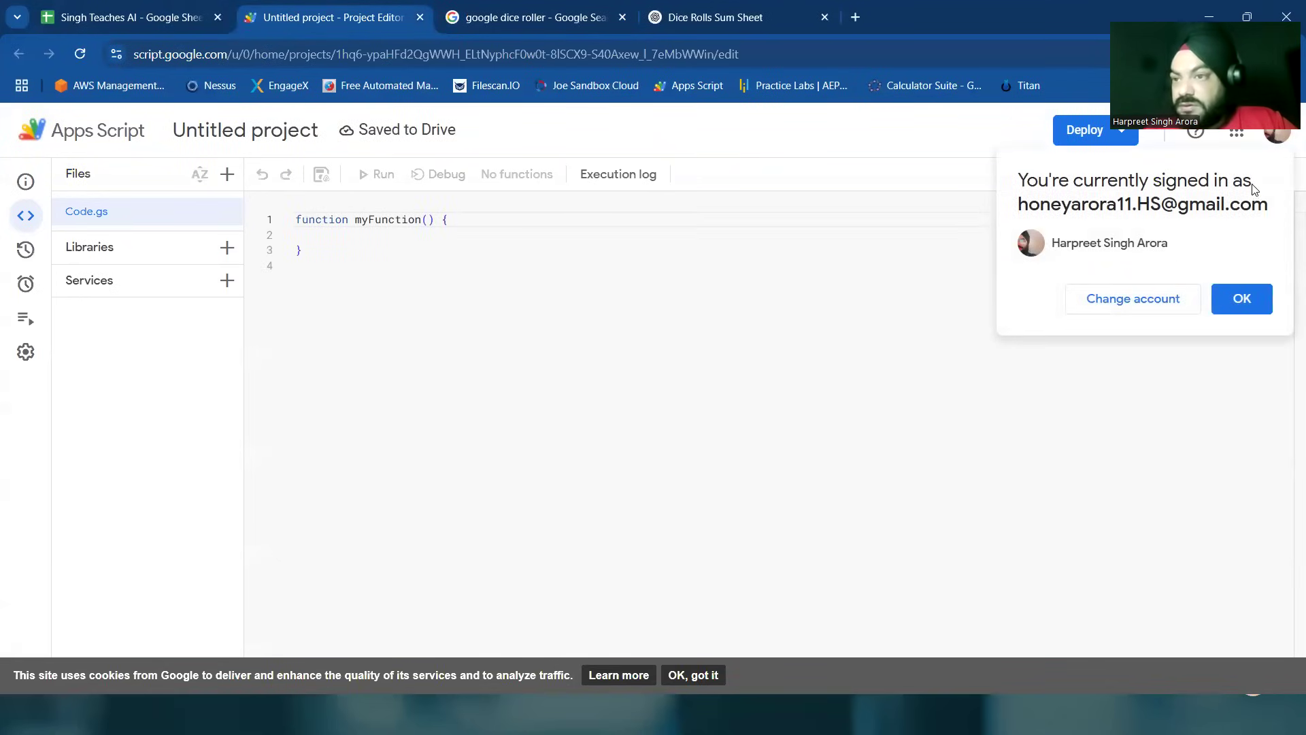
Step: Dismiss the account notice and replace the default myFunction with the pasted generateDiceRolls script
left_click(1242, 300)
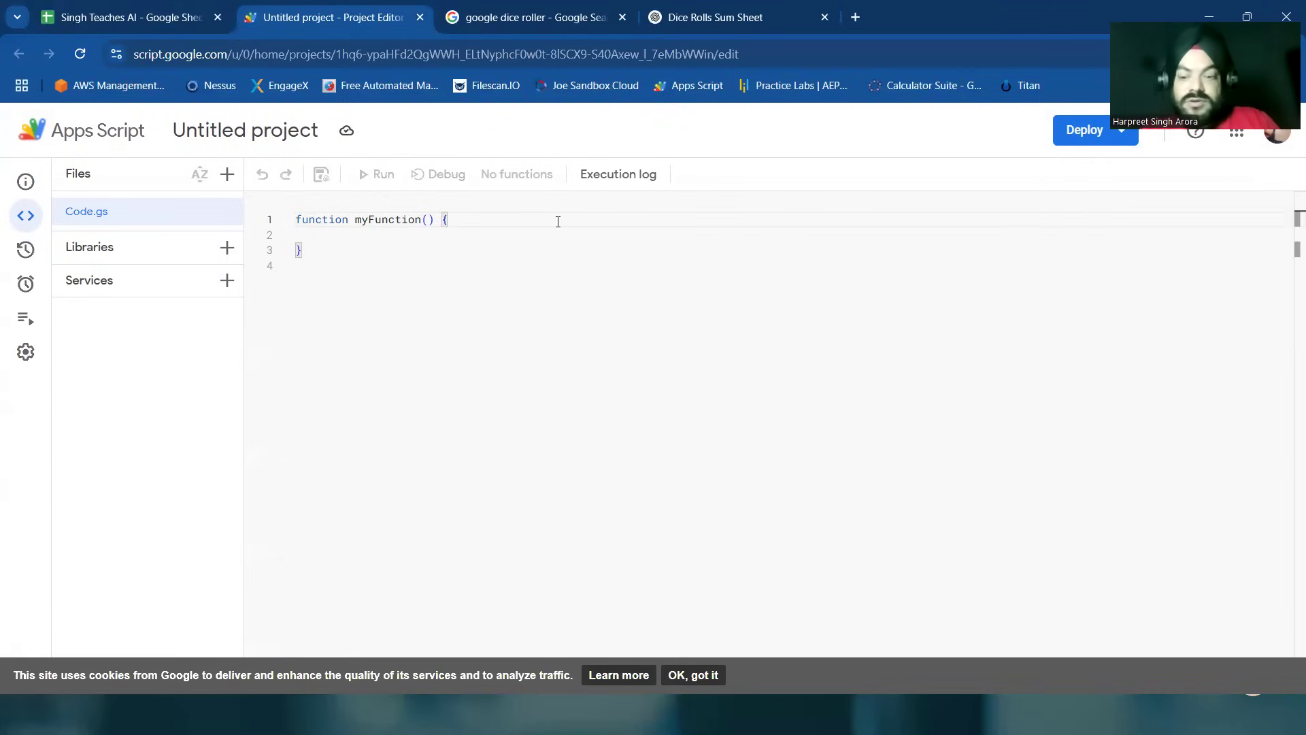
key("BackSpace")
key("BackSpace")
key("BackSpace")
key("BackSpace")
key("BackSpace")
key("BackSpace")
key("BackSpace")
key("BackSpace")
key("BackSpace")
key("BackSpace")
key("BackSpace")
key("BackSpace")
key("BackSpace")
key("BackSpace")
key("BackSpace")
key("BackSpace")
key("BackSpace")
key("BackSpace")
key("BackSpace")
key("BackSpace")
key("BackSpace")
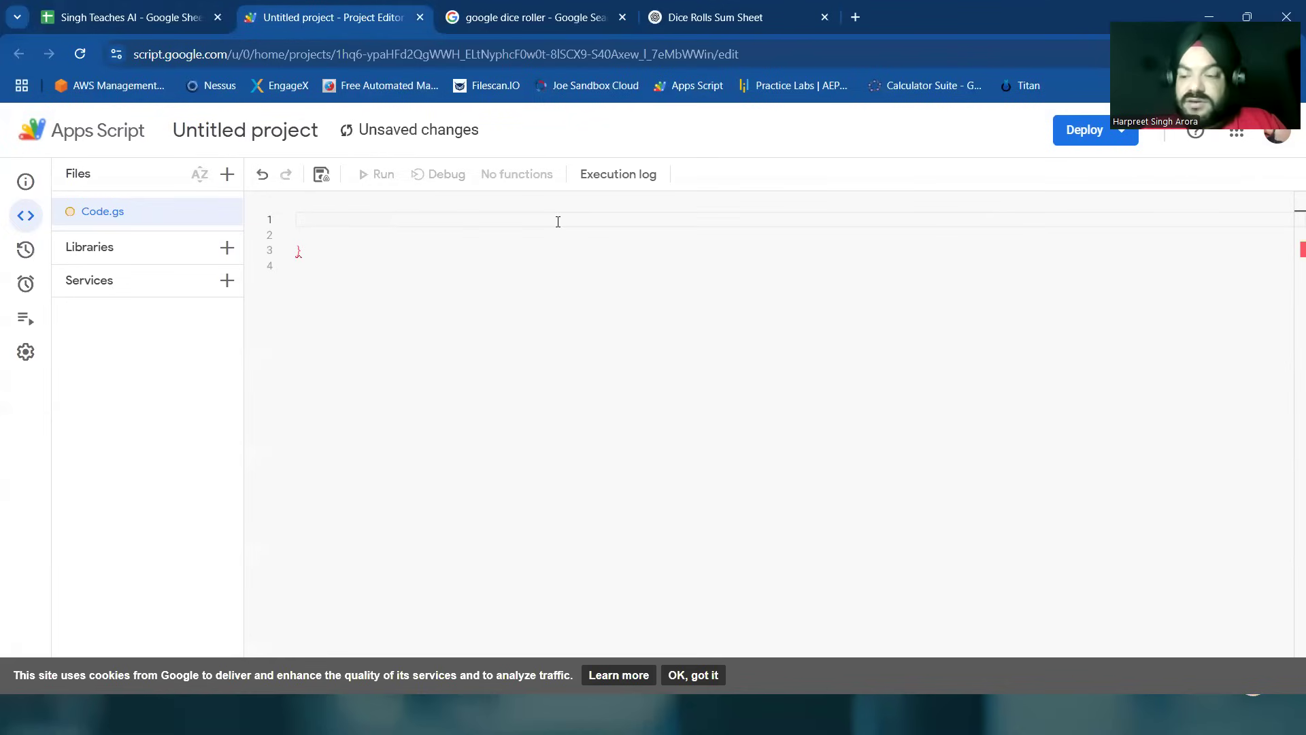
key("Delete")
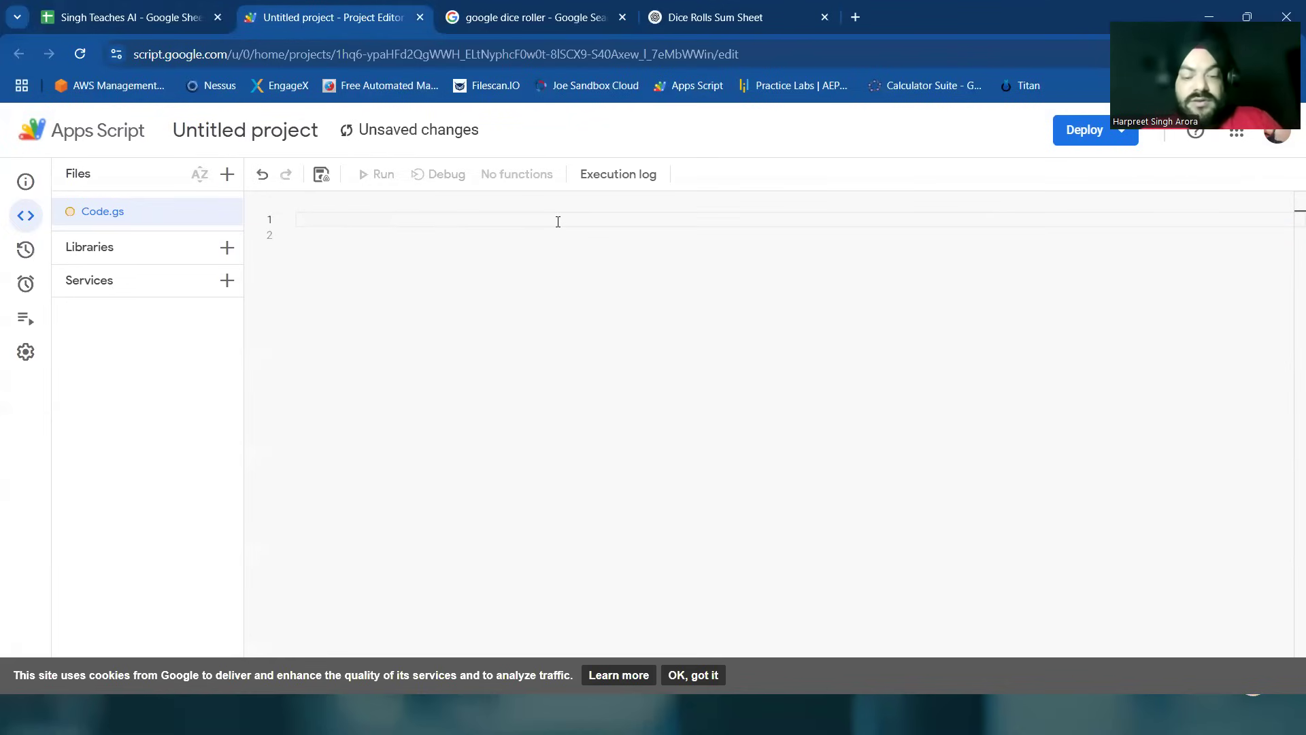
type("function generateDiceRolls() {     var sheet = SpreadsheetApp.getActiveSpreadsheet().getActiveSheet();     sheet.clear(); // Clear previous data      // Set headers     var headers = [];     for (var i = 1; i <= 20; i++) {         headers.push(\"Dice \" + i);     }     headers.push(\"Sum\");     sheet.getRange(1, 1, 1, 21).setValues([headers]);      var data = [];     for (var row = 0; row < 100; row++) {         var rowData = [];         var sum = 0;         for (var col = 0; col < 20; col++) {             var roll = Math.floor(Math.random() * 6) + 1; // Random number 1-6             rowData.push(roll);             sum += roll;         }         rowData.push(sum); // Add sum at the end         data.push(rowData);     }      // Write data to sheet     sheet.getRange(2, 1, 100, 21).setValues(data); }")
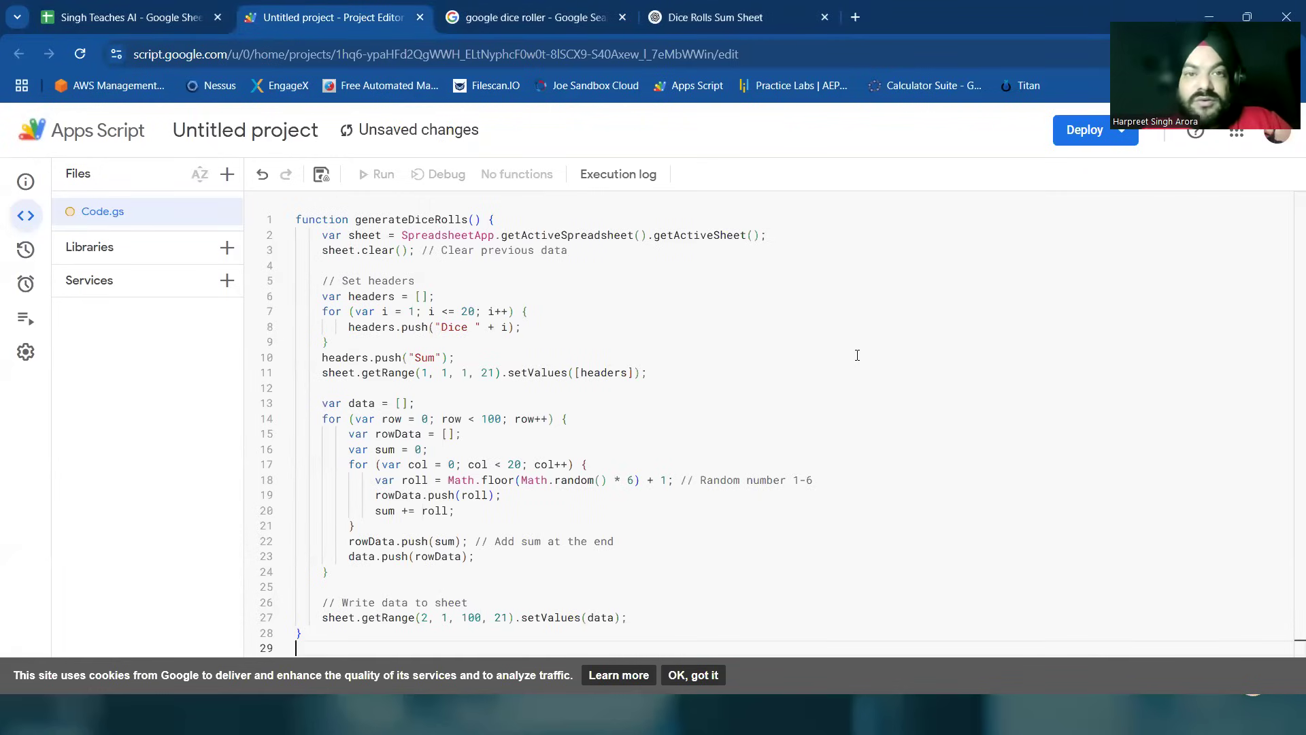
Step: Check ChatGPT's setup instructions, then return to the script editor
left_click(714, 21)
scroll(692, 437, "down", 3)
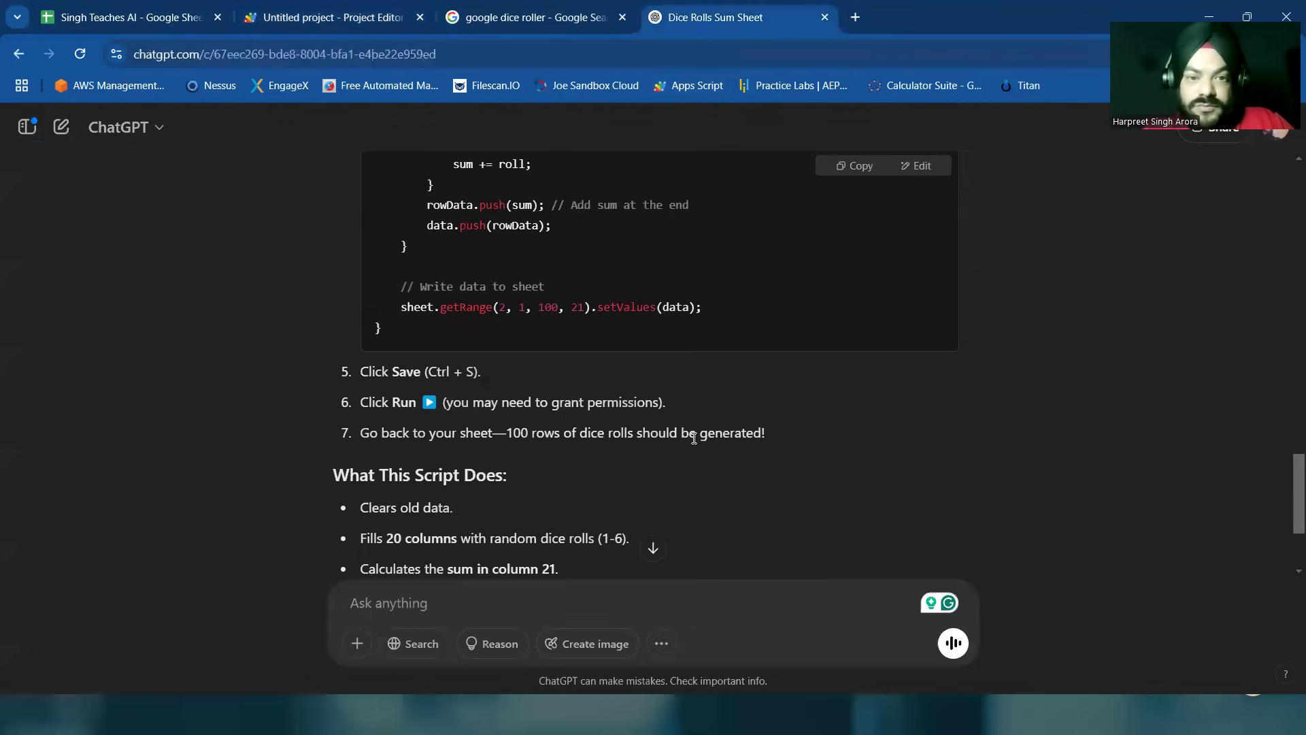
scroll(694, 437, "down", 1)
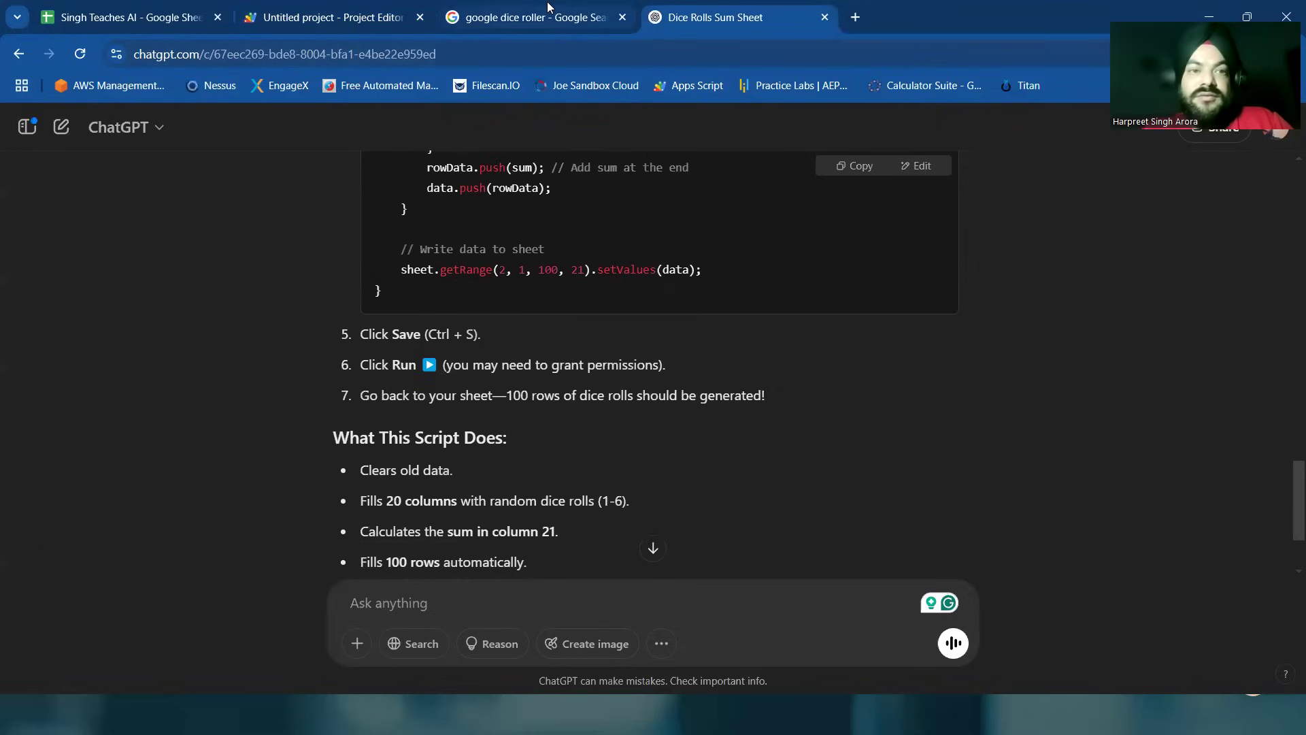
left_click(347, 18)
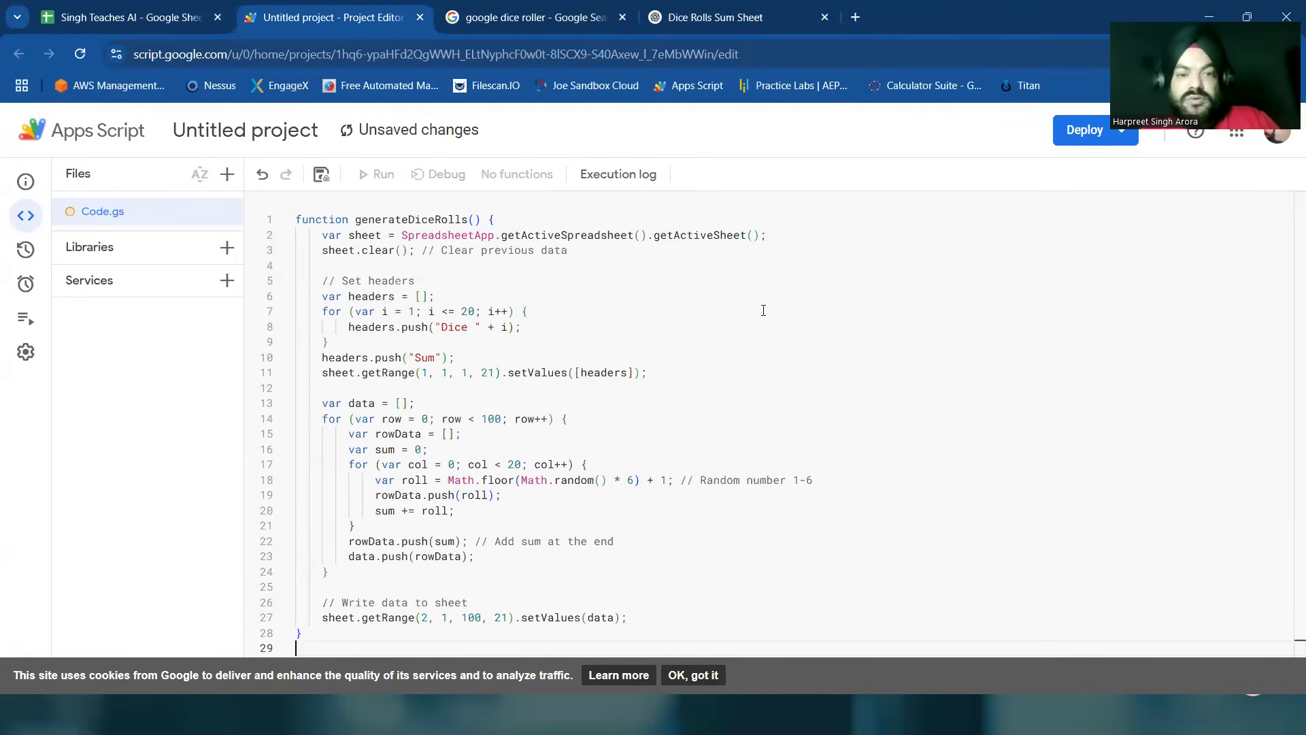
Step: Save the project, run generateDiceRolls, and check Sheet1 and Sheet2 for results
key("ctrl+s")
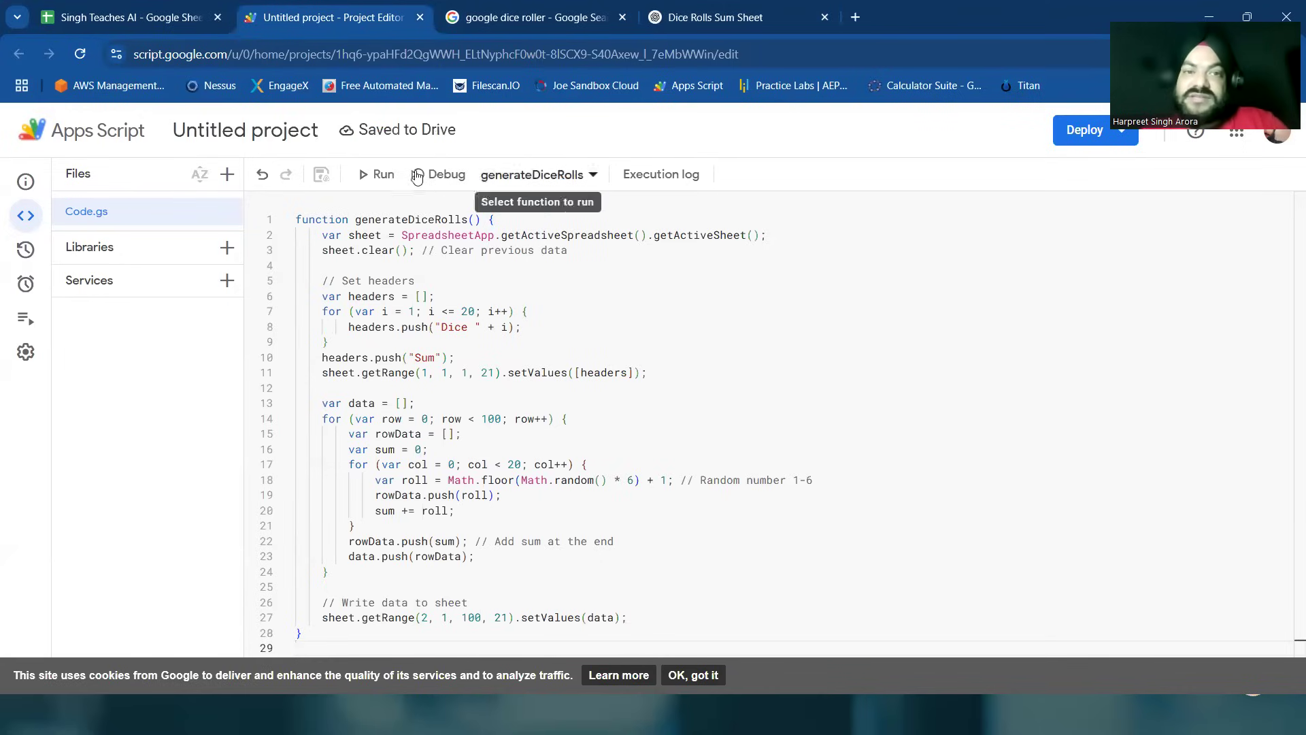
left_click(383, 179)
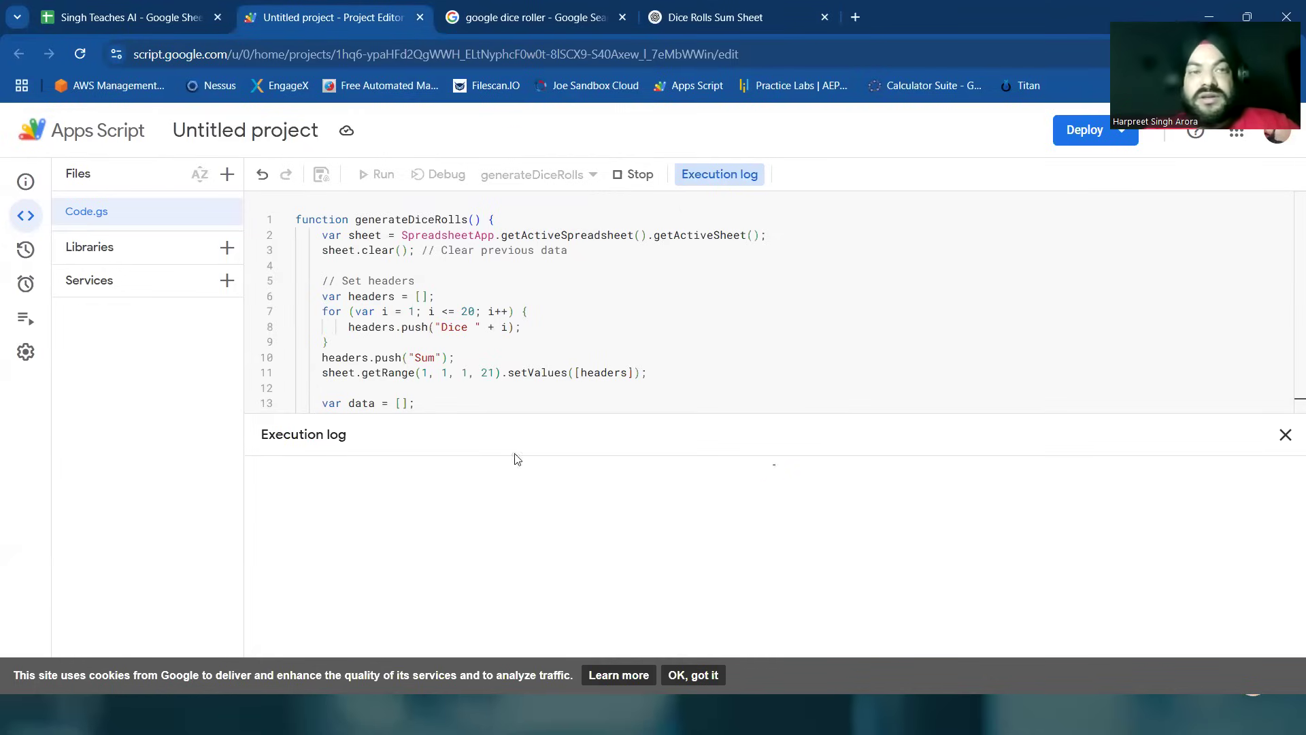
left_click(701, 18)
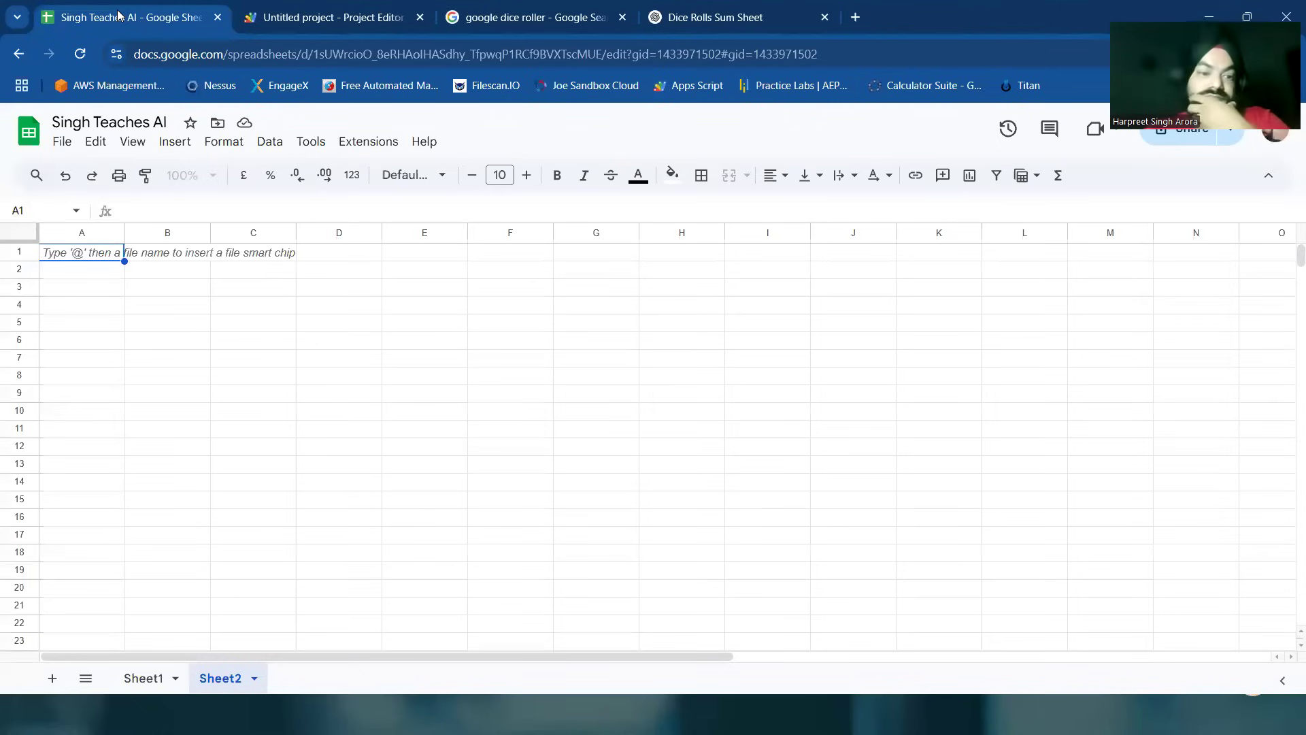
left_click(143, 679)
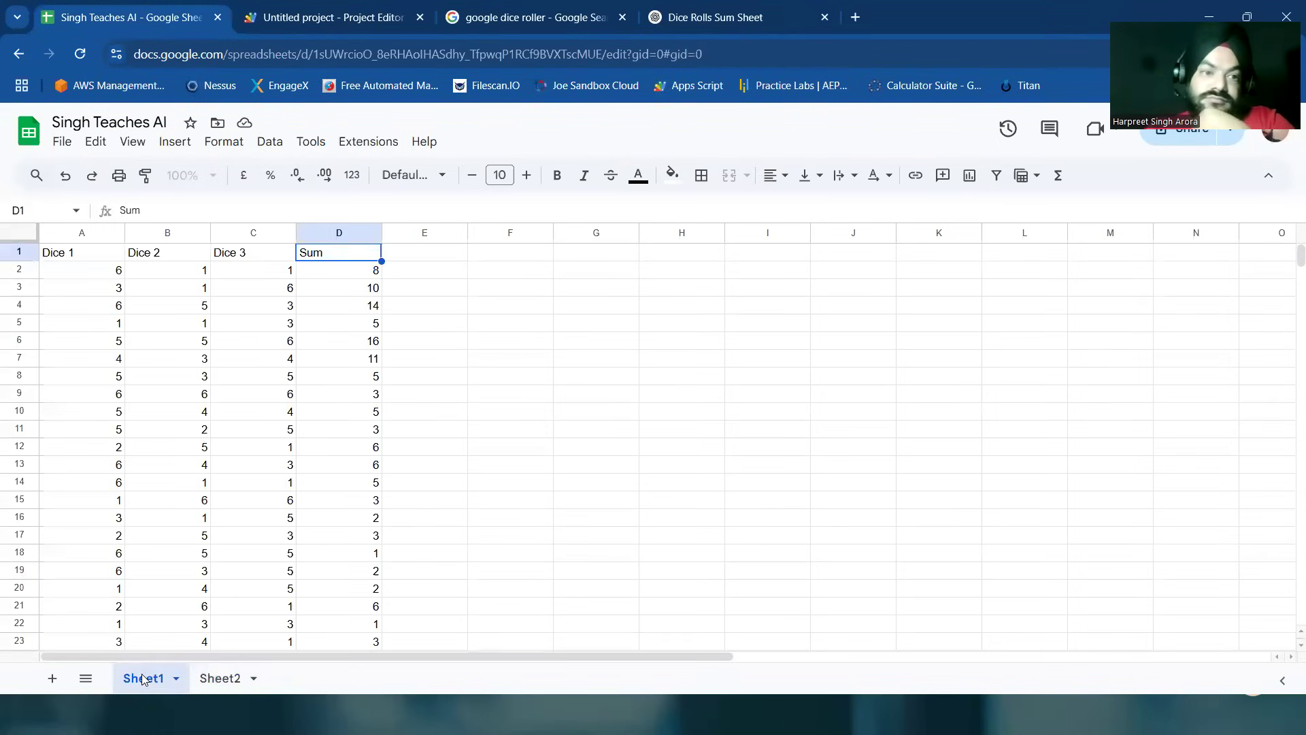
left_click(231, 679)
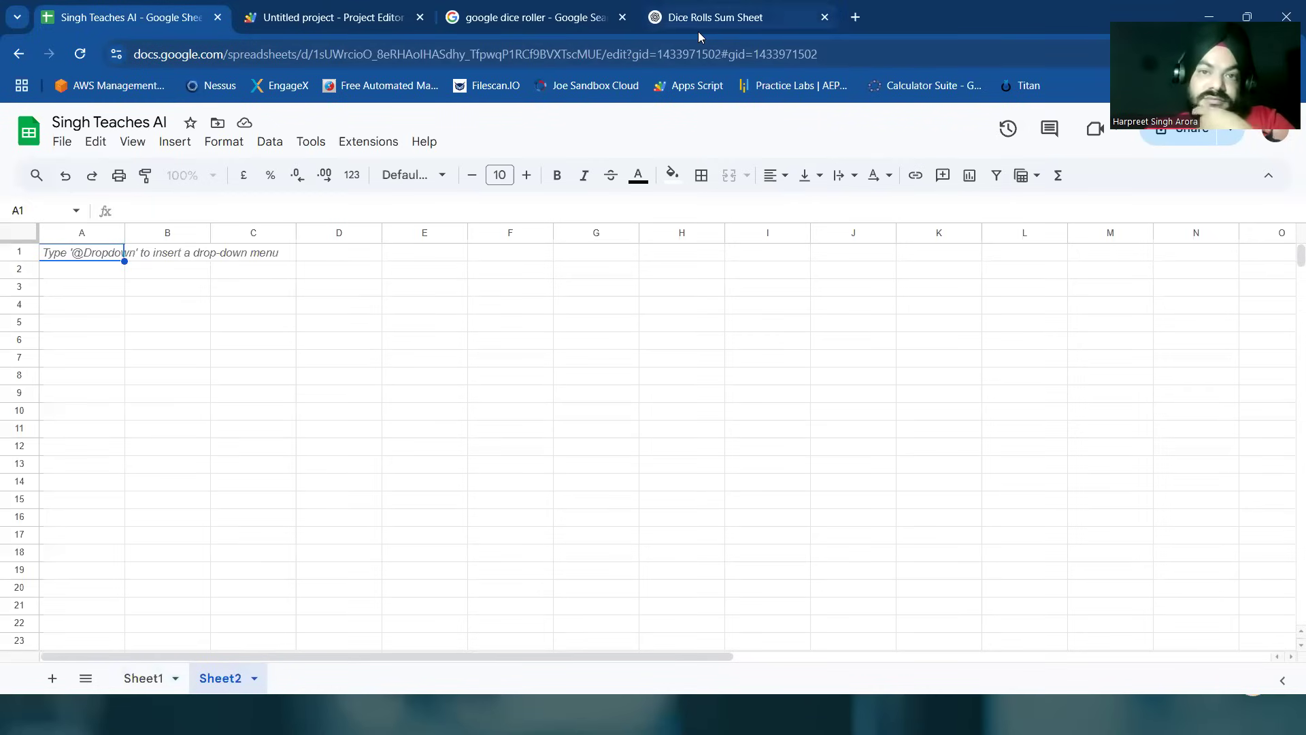
left_click(356, 25)
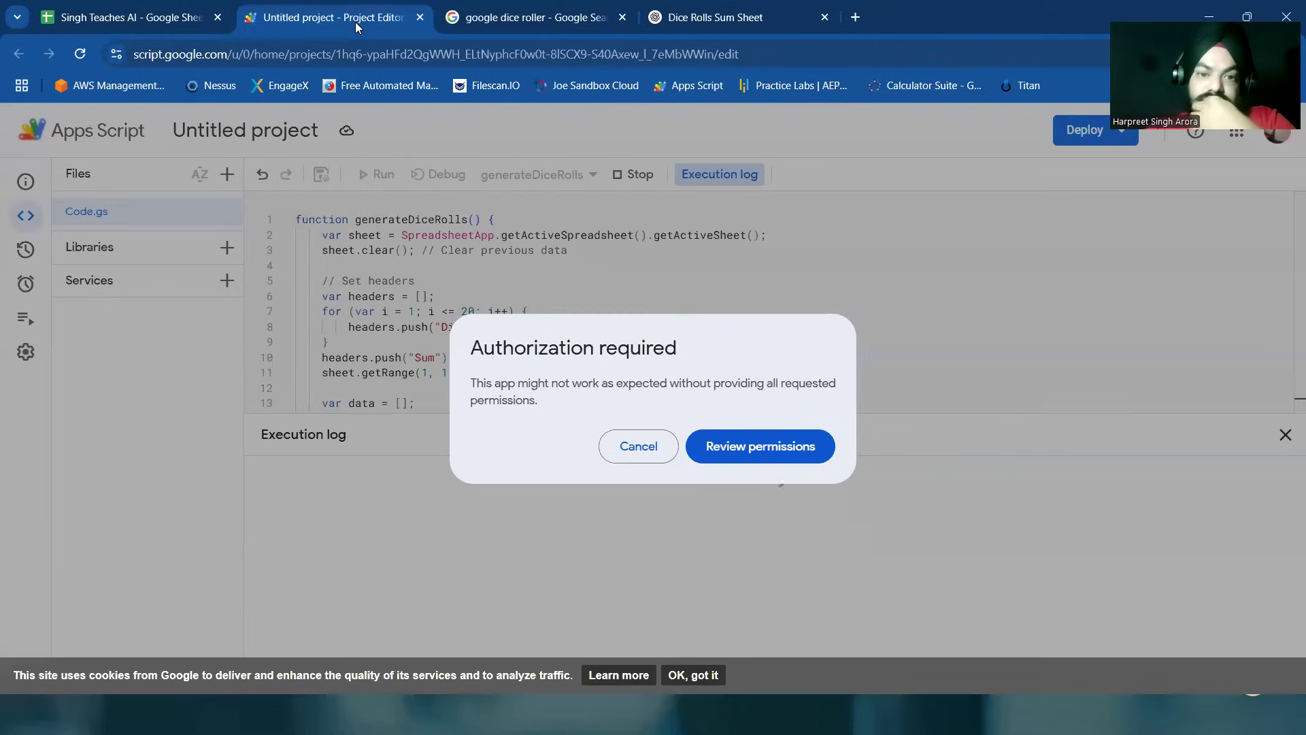
Step: Authorize the Untitled project via Advanced > Go to Untitled project (unsafe) and allow spreadsheet access
left_click(768, 449)
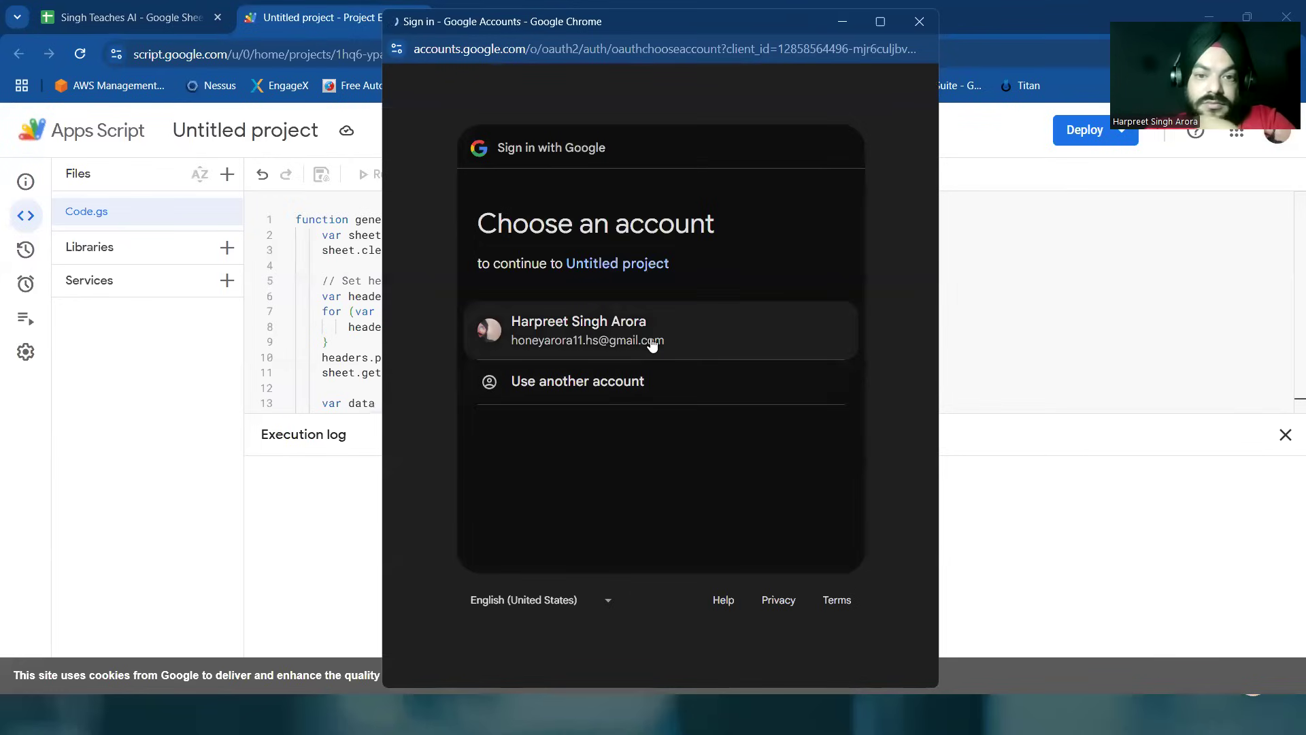
left_click(649, 342)
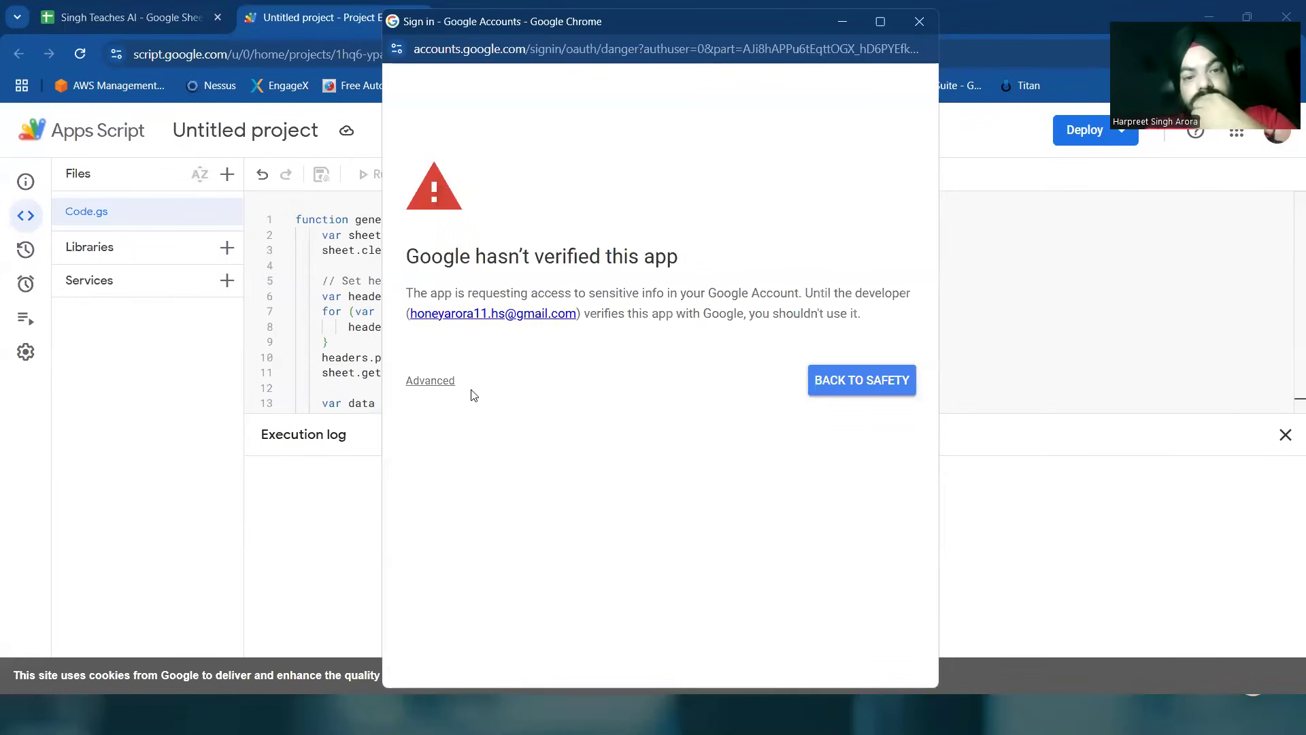
left_click(435, 381)
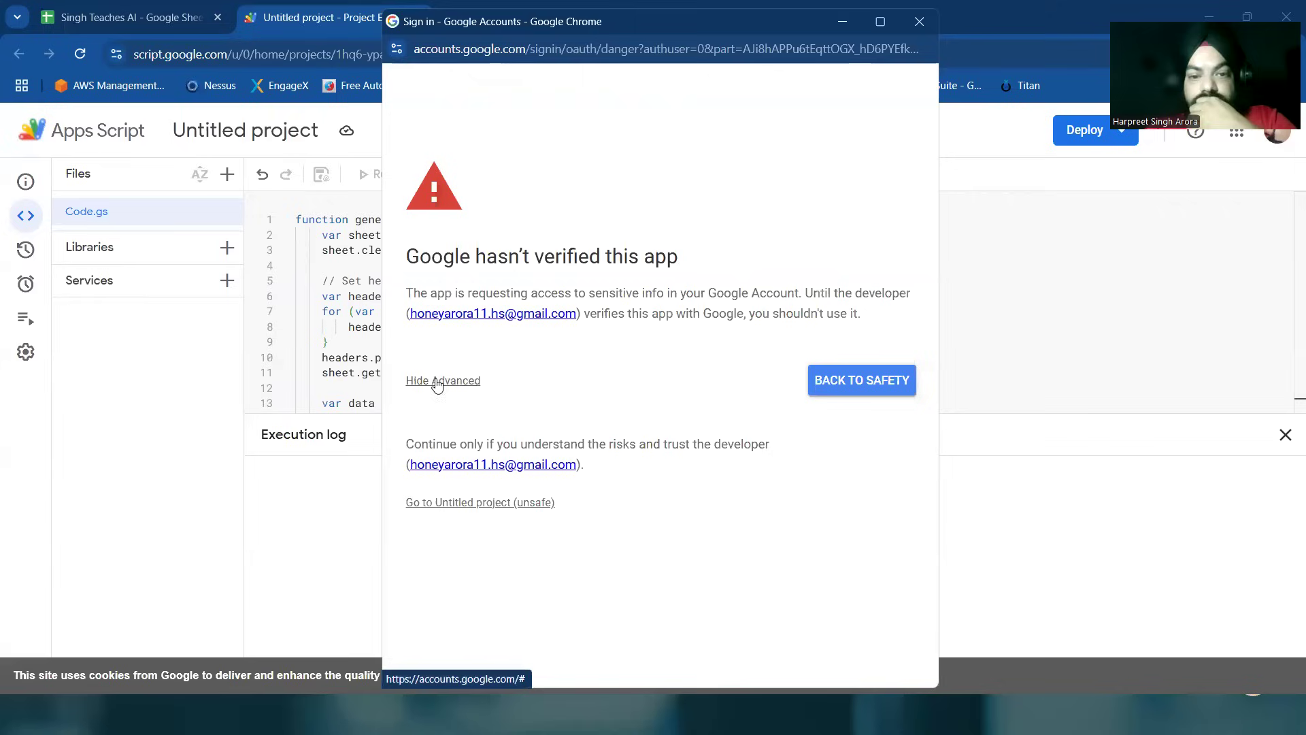
left_click(530, 505)
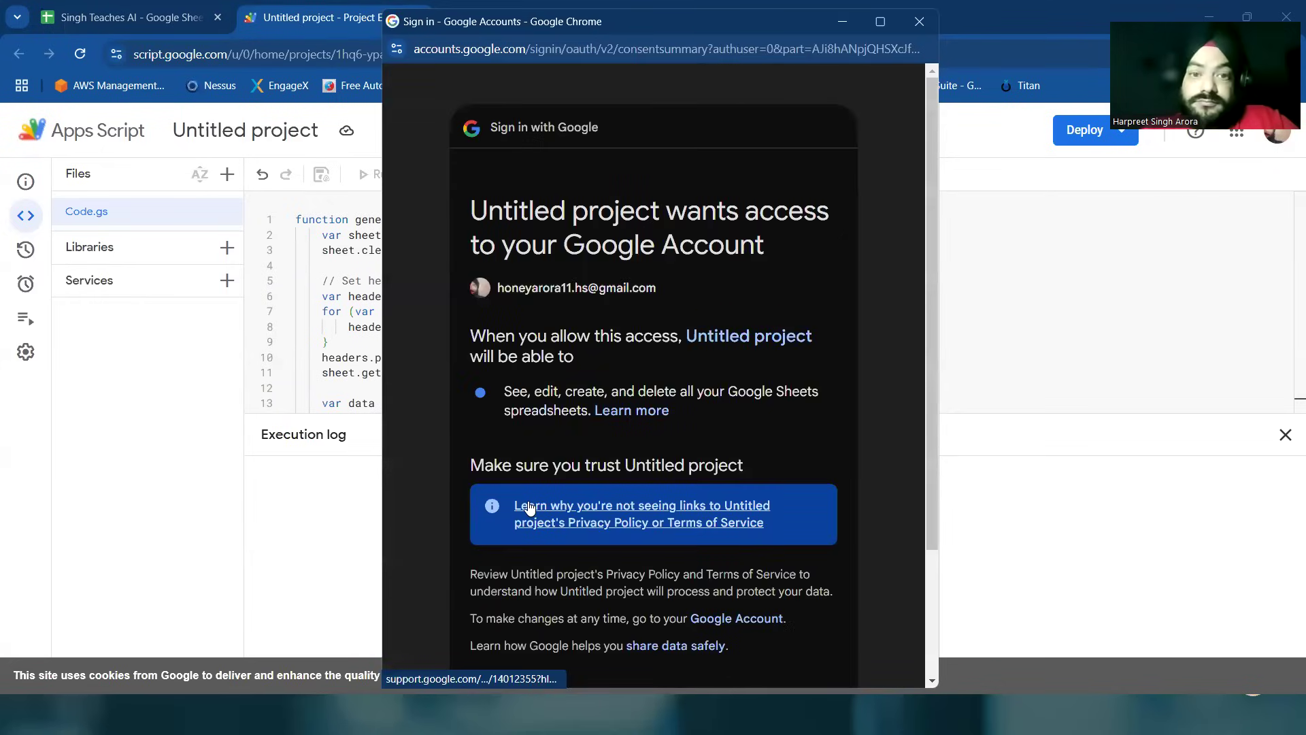
scroll(678, 352, "down", 2)
scroll(678, 352, "down", 1)
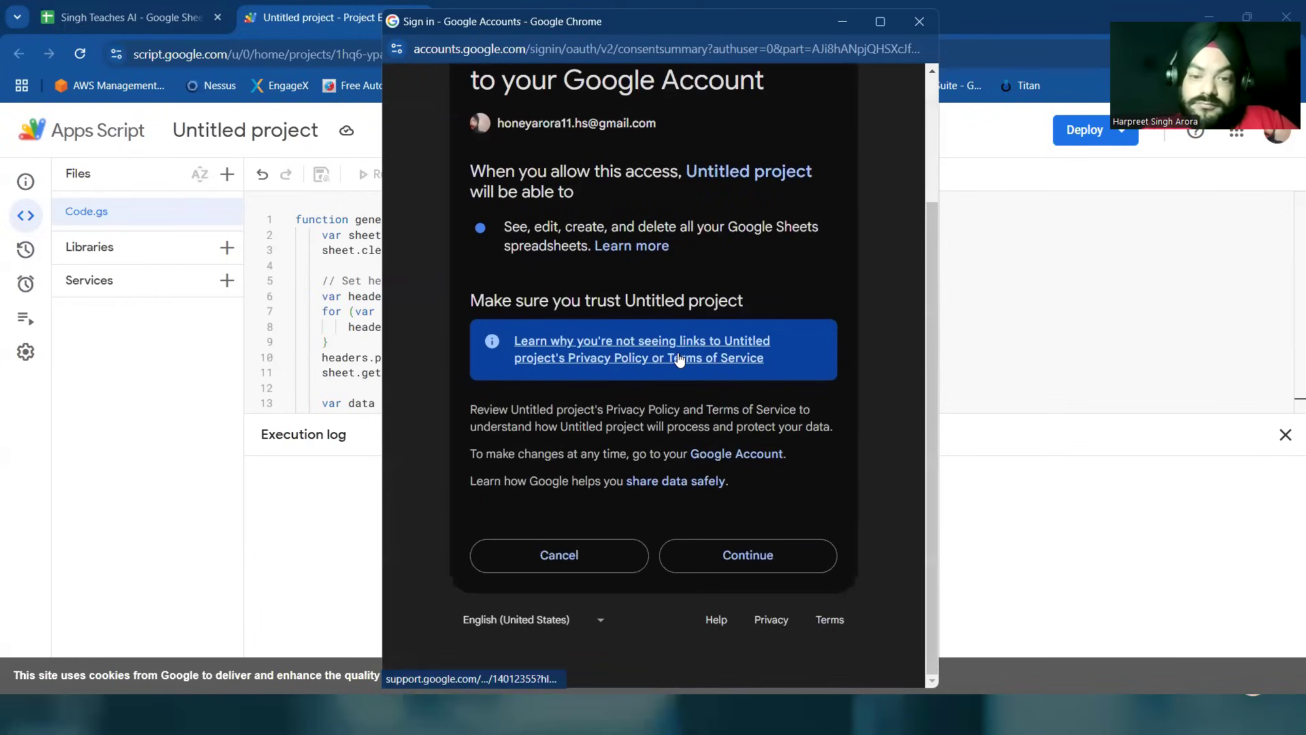
left_click(740, 562)
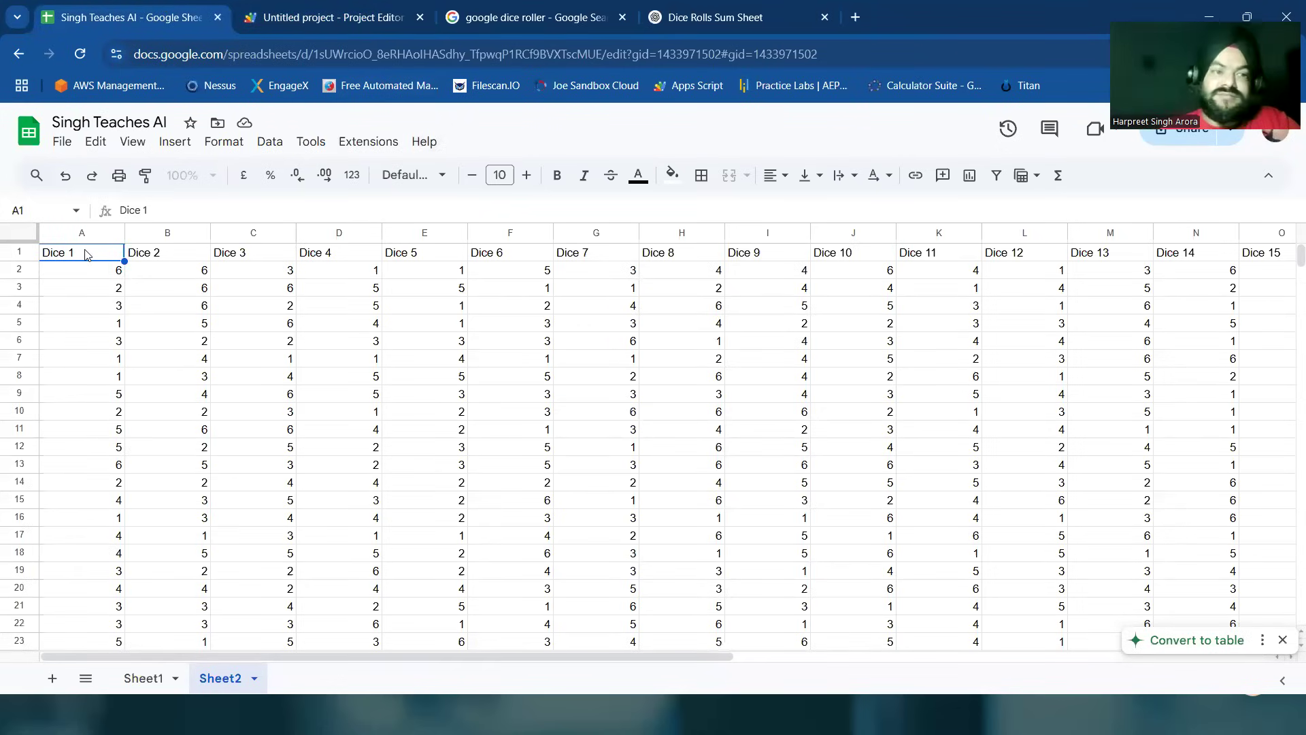
Step: Move through the dice data to the empty cell U102 below the Sum column
key("shift+Right")
key("shift+Right")
key("shift+Right")
key("shift+Right")
key("shift+Right")
key("shift+Right")
key("shift+Right")
key("shift+Right")
key("shift+Right")
key("shift+Right")
key("shift+Right")
key("shift+Right")
key("shift+Right")
key("shift+Right")
key("shift+Right")
key("shift+Right")
key("shift+Right")
key("shift+Right")
key("shift+Right")
key("shift+Right")
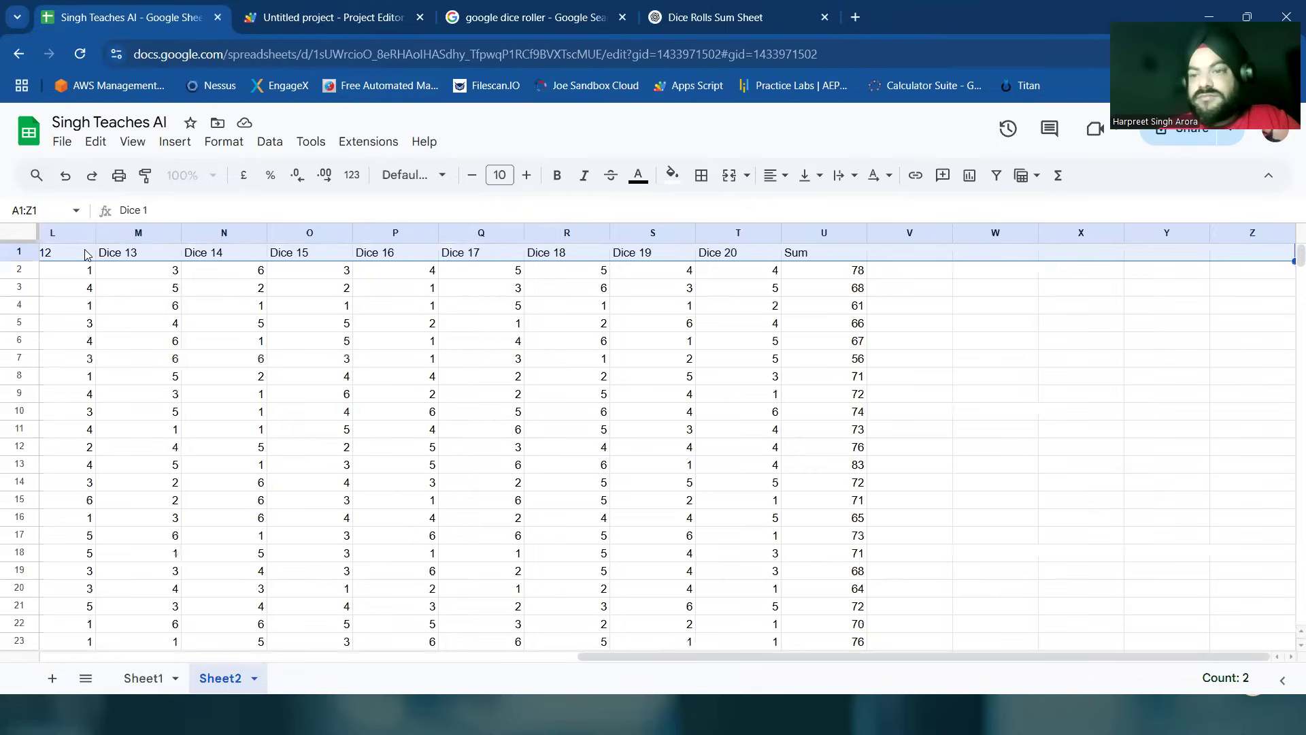
key("shift+Left")
key("shift+Left")
key("shift+Left")
key("shift+Left")
key("shift+Left")
key("shift+Left")
key("shift+Right")
key("Down")
key("Down")
key("Down")
key("Down")
key("Down")
key("Down")
key("Down")
key("Down")
key("Down")
key("Down")
key("Down")
key("Down")
key("Down")
key("Down")
key("Down")
key("Down")
key("Down")
key("Down")
key("Down")
key("Down")
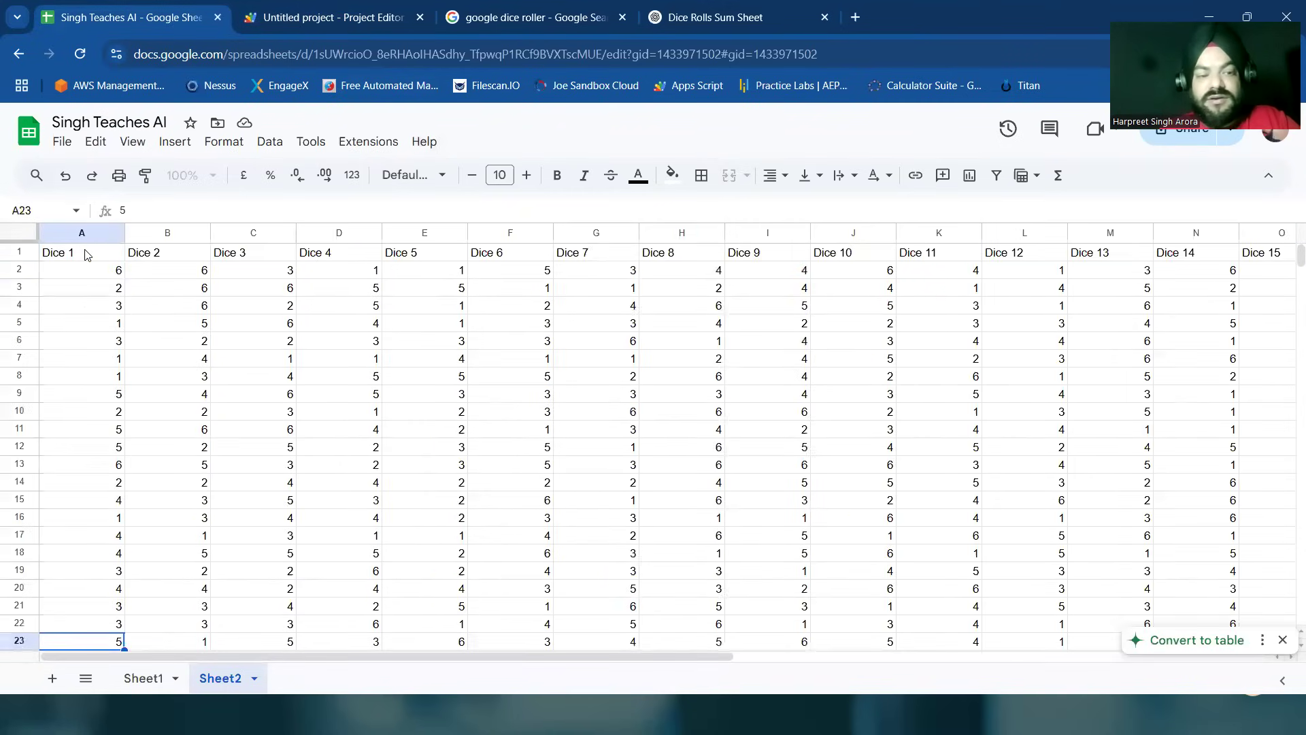
key("Down")
key("Down")
key("Down")
key("Down")
key("Down")
key("Down")
key("Down")
key("Down")
key("Down")
key("Down")
key("Down")
key("Down")
key("Down")
key("Down")
key("Down")
key("Down")
key("Down")
key("Down")
key("Down")
key("Down")
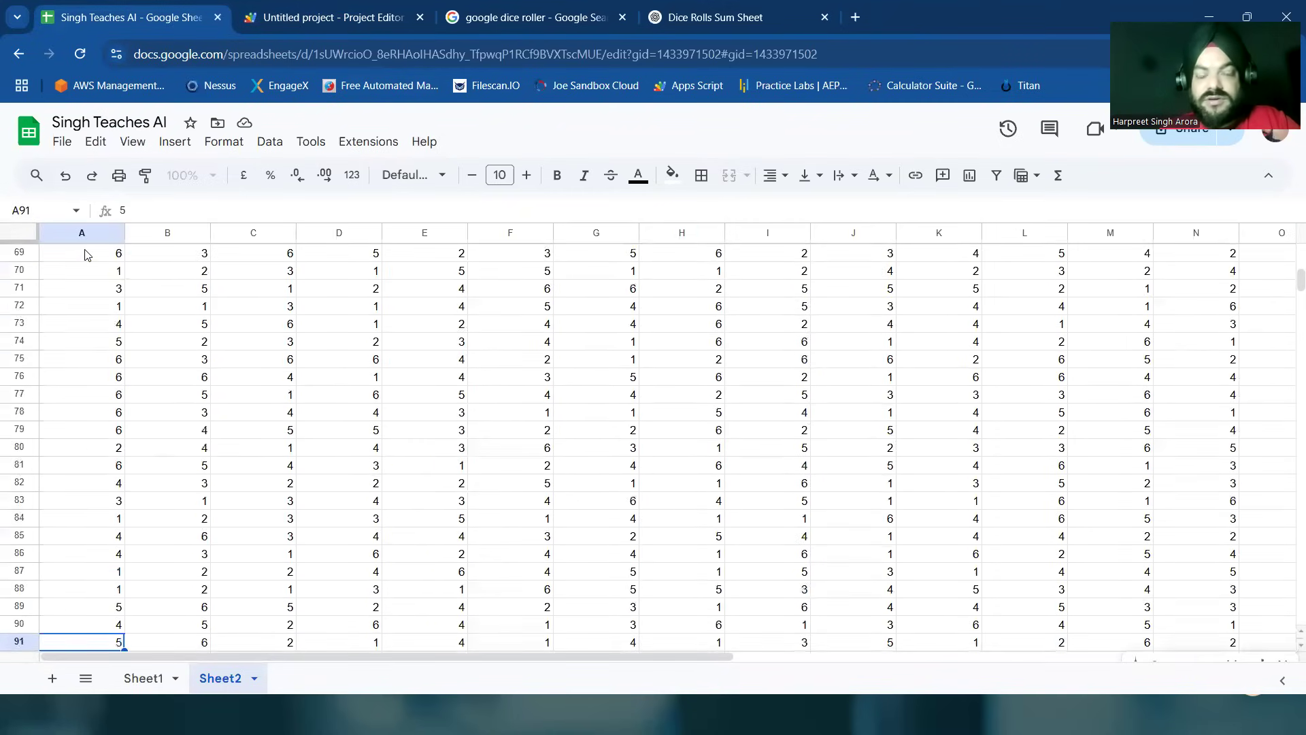
key("Down")
key("Down")
key("Down")
key("Down")
key("Down")
key("Down")
key("Down")
key("Down")
key("Down")
key("Down")
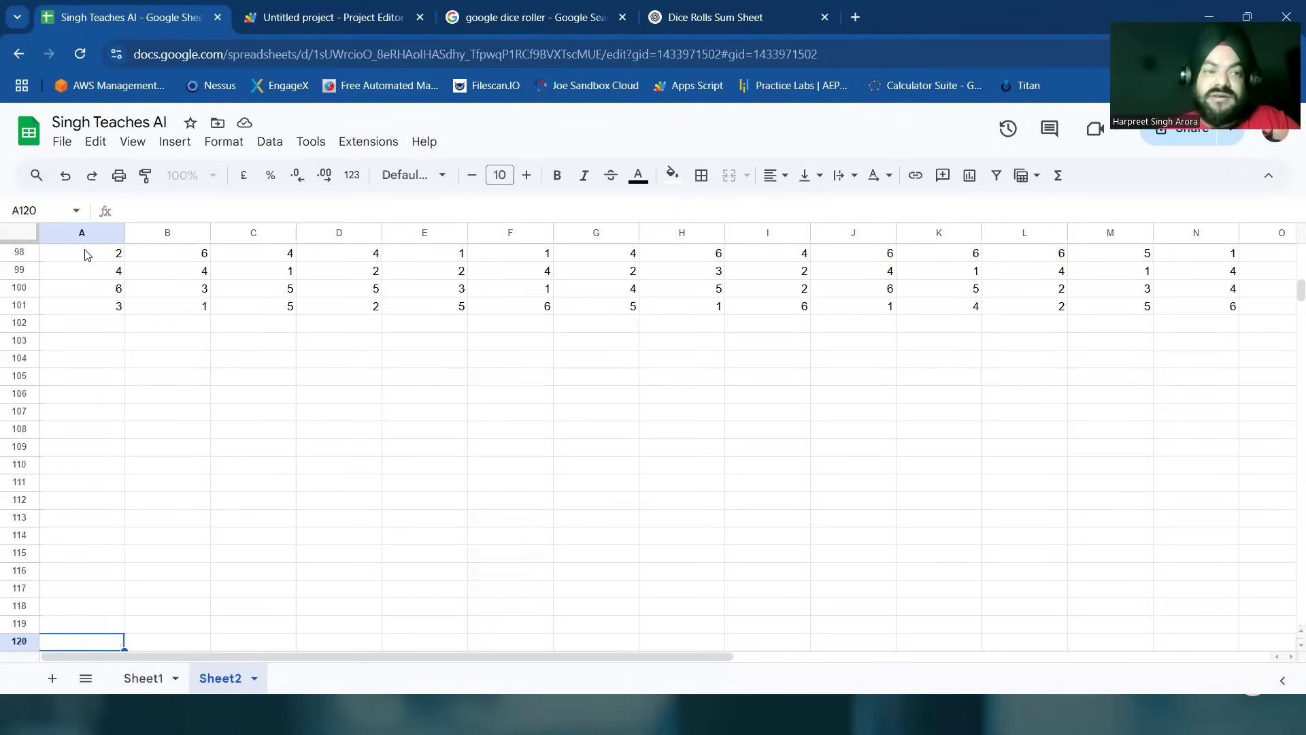
key("Up")
key("Up")
key("Up")
key("Up")
key("Up")
key("Up")
key("Up")
key("Up")
key("Up")
key("Up")
key("Up")
key("Up")
key("Up")
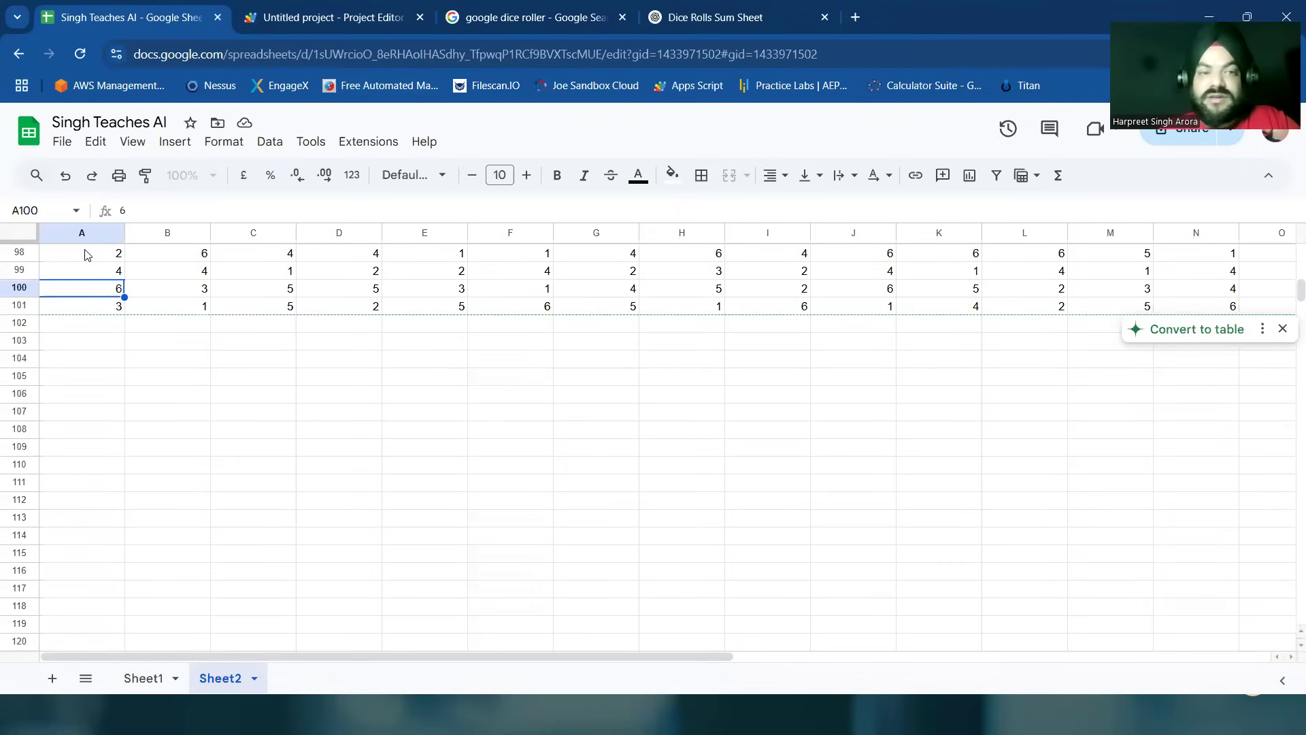
key("Right")
key("Right")
key("Right")
key("Right")
key("Right")
key("Right")
key("Right")
key("Right")
key("Right")
key("Right")
key("Right")
key("Right")
key("Right")
key("Right")
key("Right")
key("Right")
key("Right")
key("Right")
key("Right")
key("Right")
key("Left")
key("Left")
key("Left")
key("Left")
key("Left")
key("Left")
key("Left")
key("Left")
key("Left")
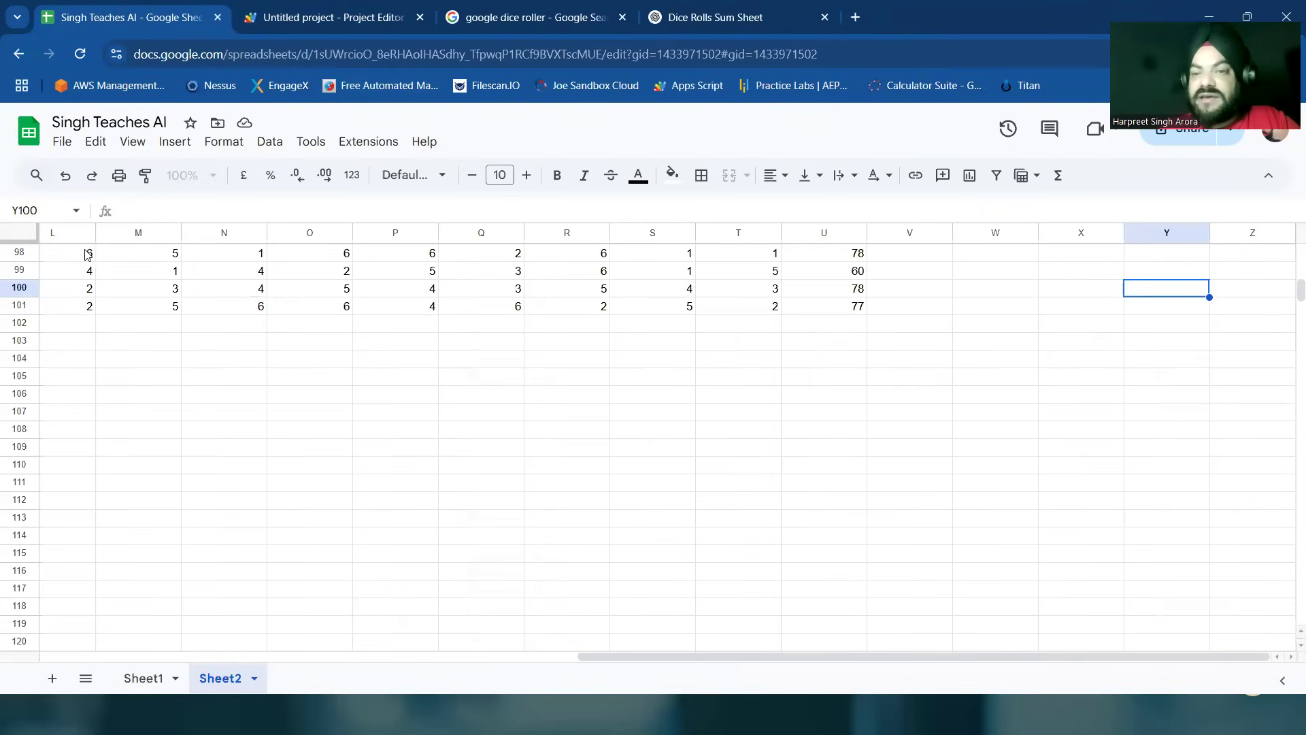
key("Right")
key("Right")
key("Right")
key("Right")
key("Down")
key("Down")
Step: Enter =AVERAGE(U2:U101) in U102, showing 70.6
type("=")
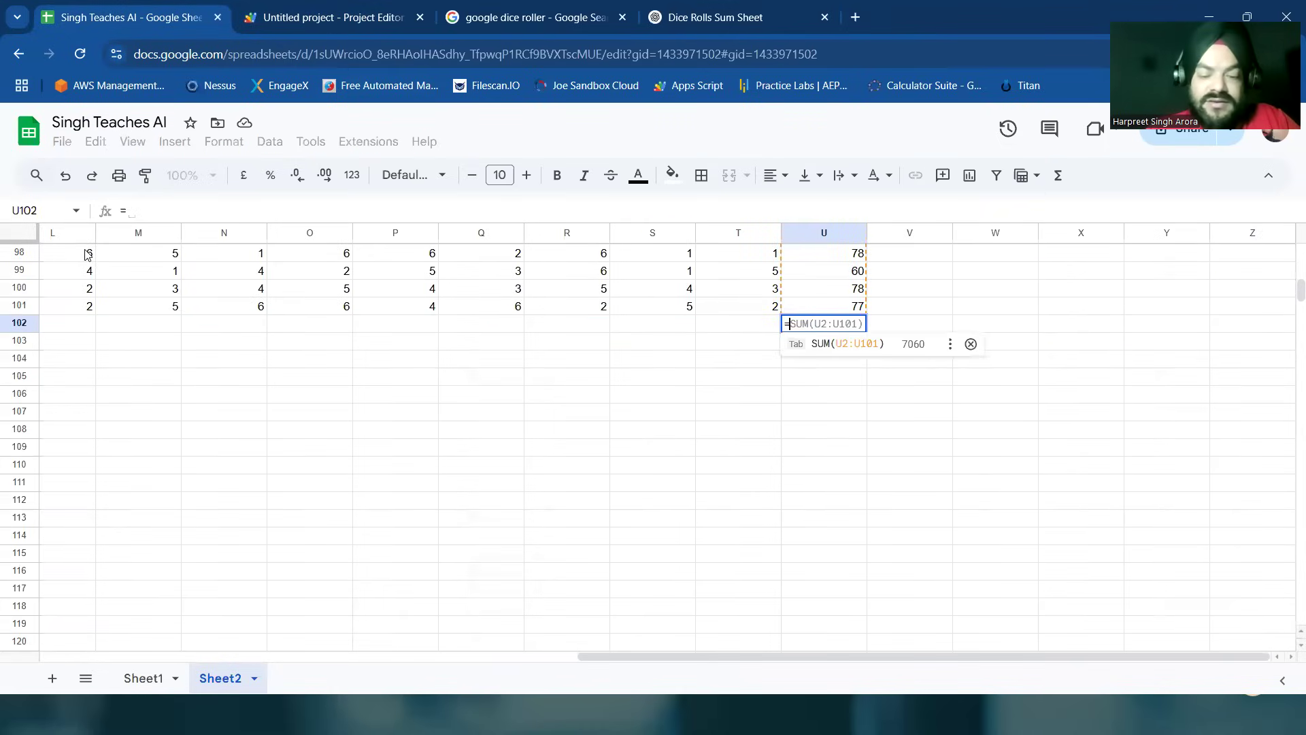
type("AV")
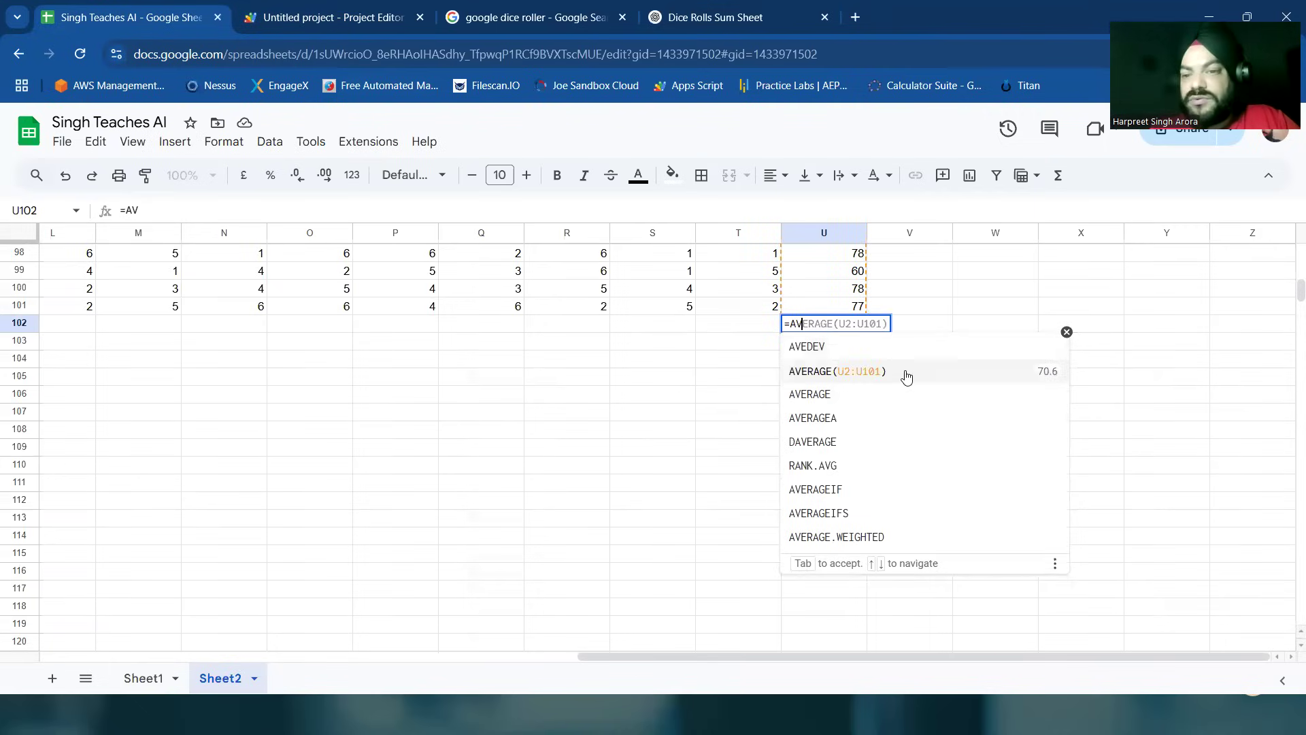
left_click(907, 372)
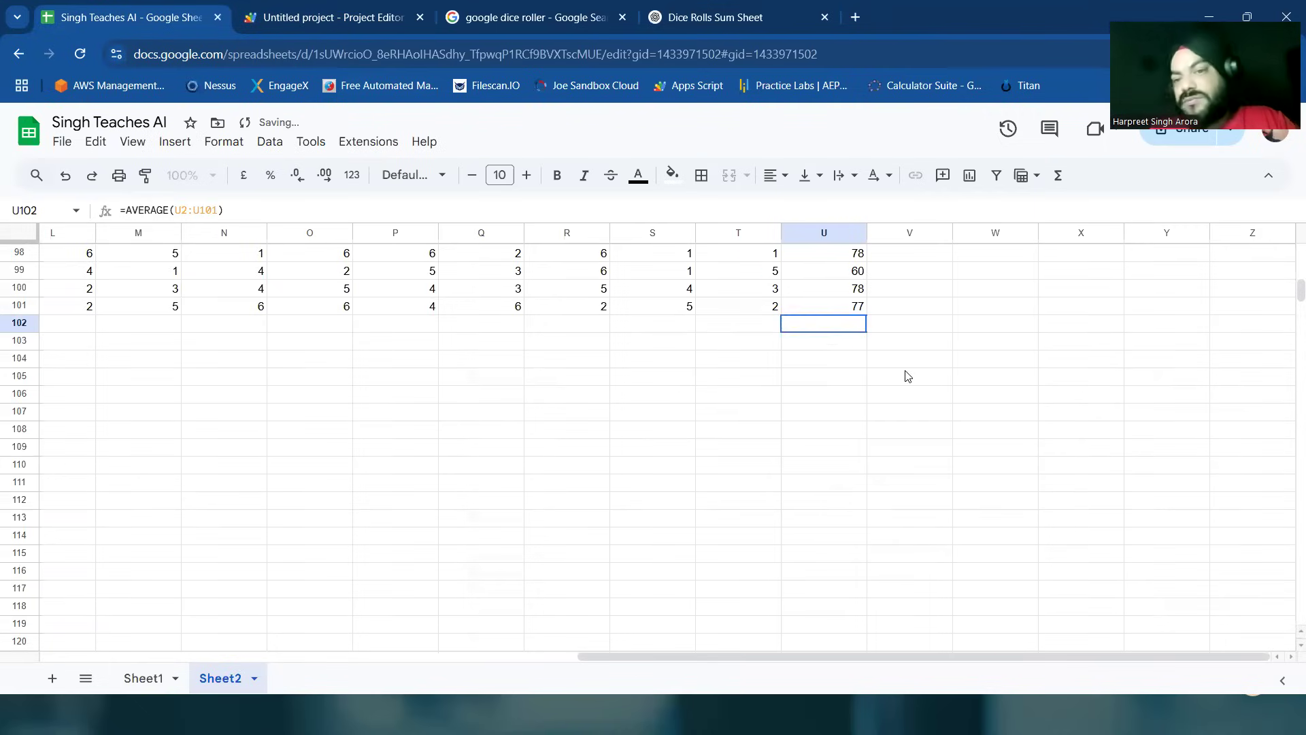
left_click(946, 297)
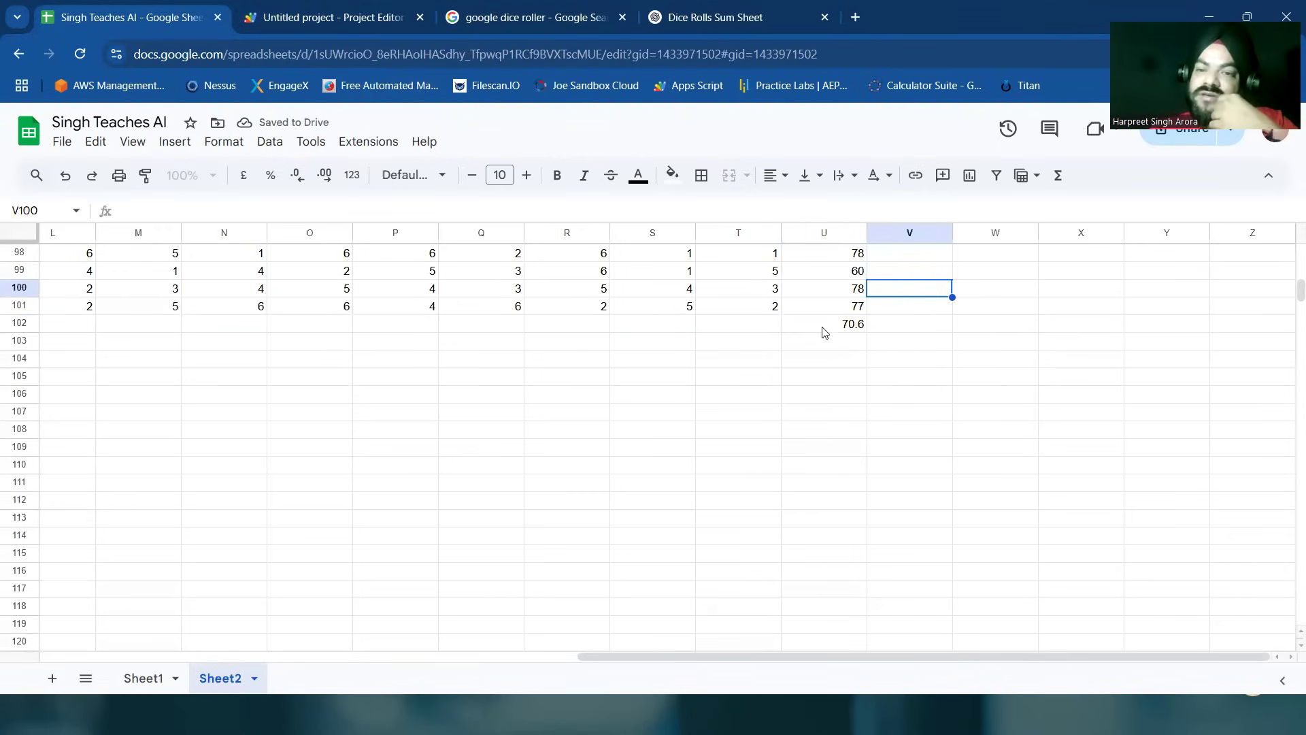
scroll(758, 360, "up", 1)
scroll(758, 361, "up", 20)
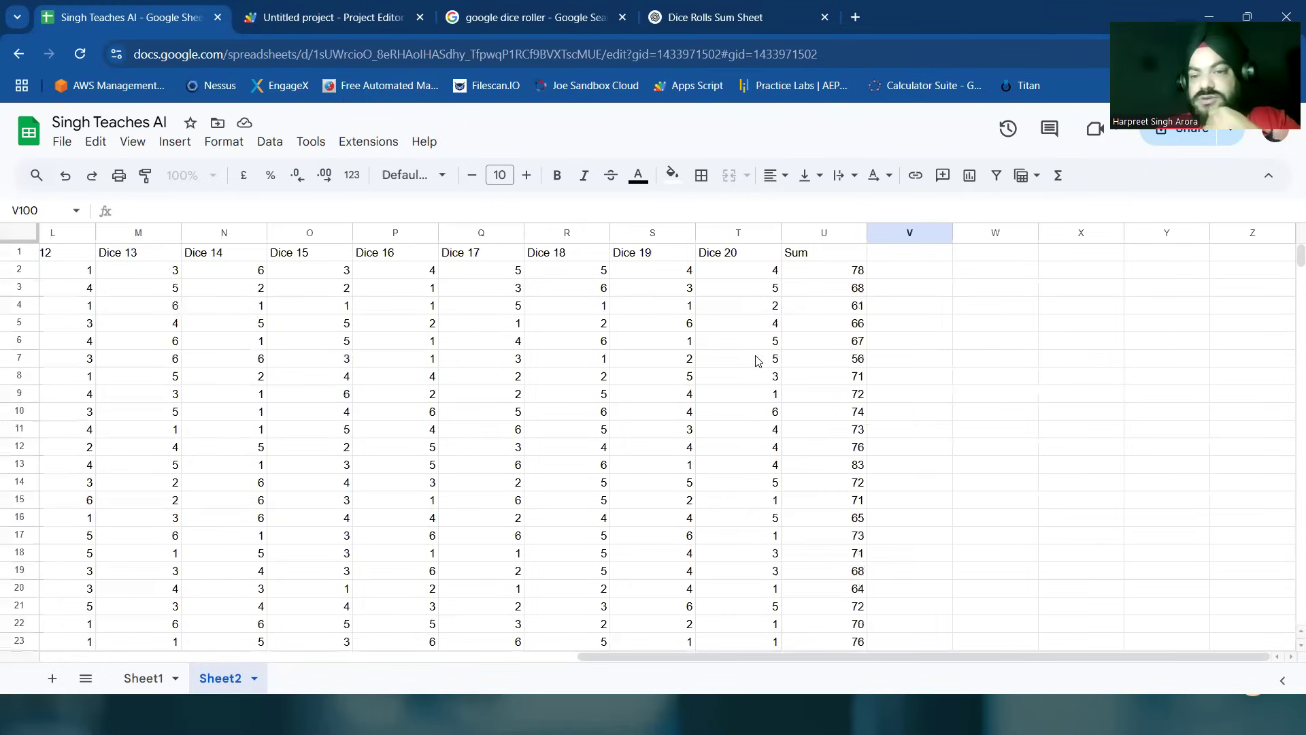
scroll(758, 361, "down", 9)
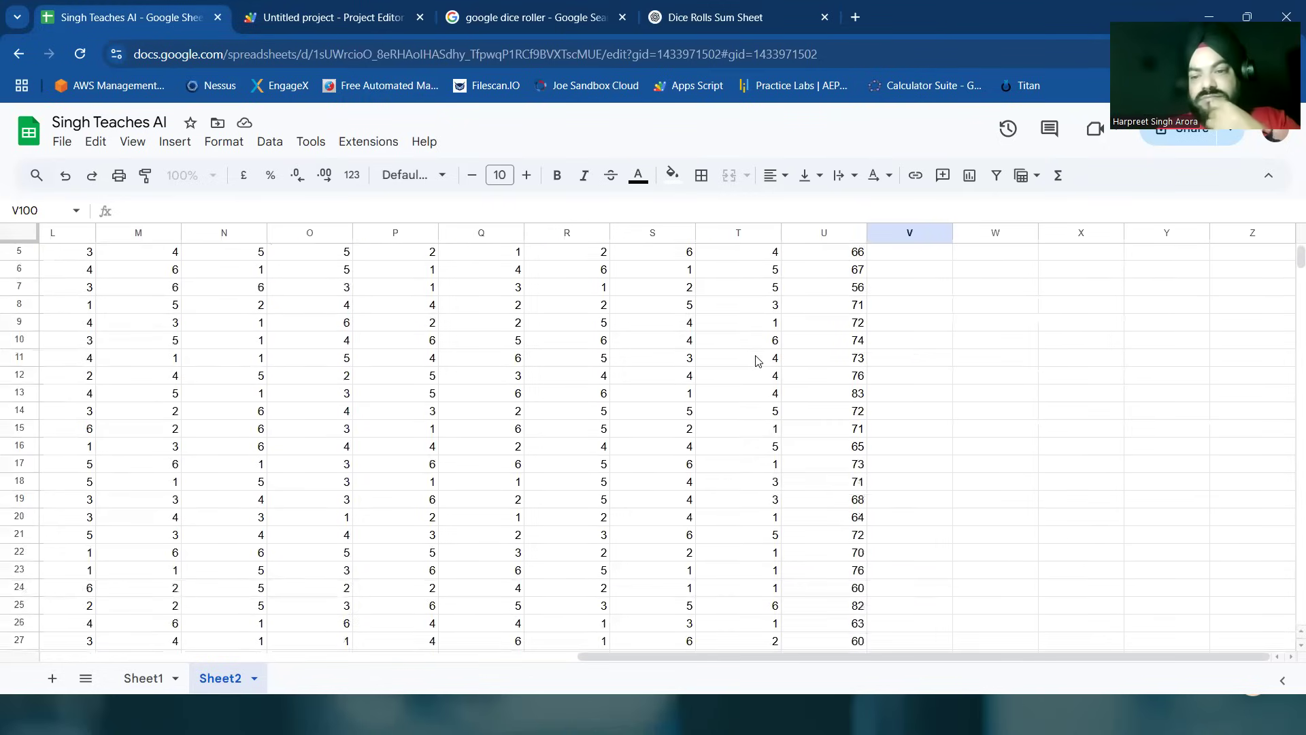
scroll(758, 361, "down", 20)
scroll(851, 385, "up", 14)
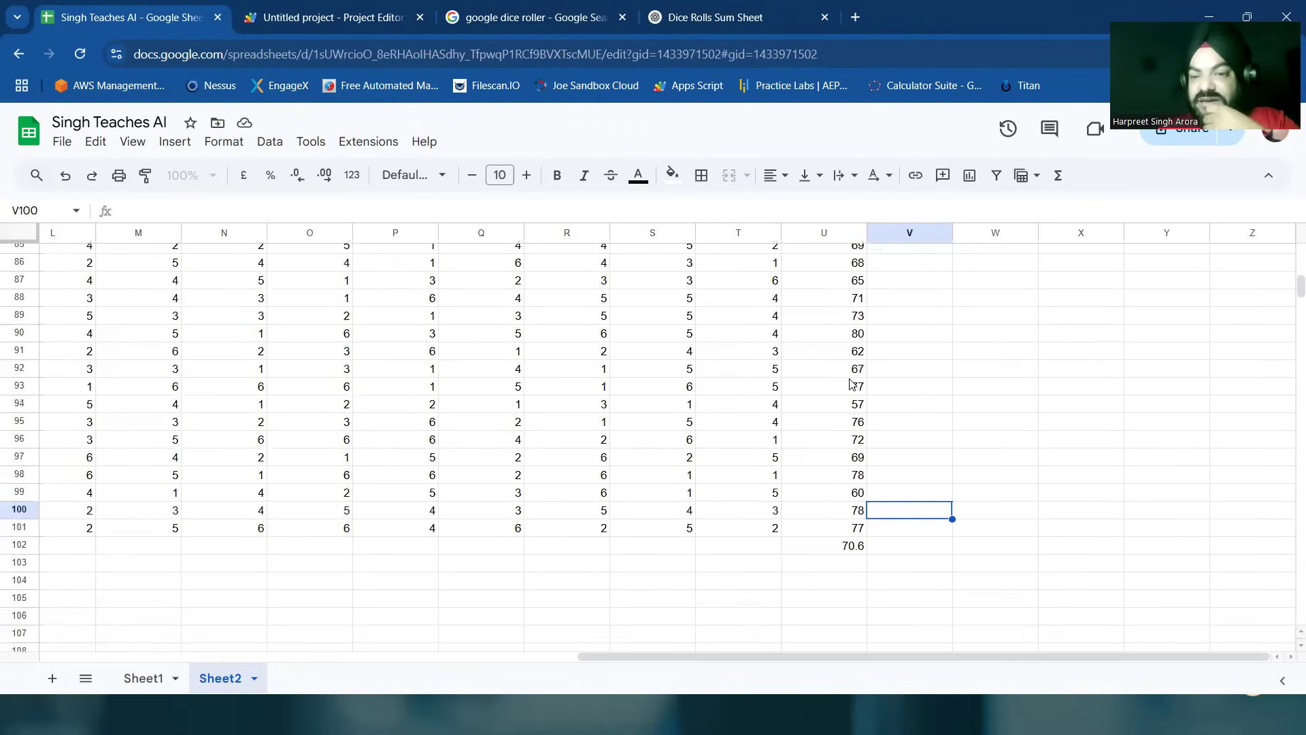
scroll(850, 384, "up", 11)
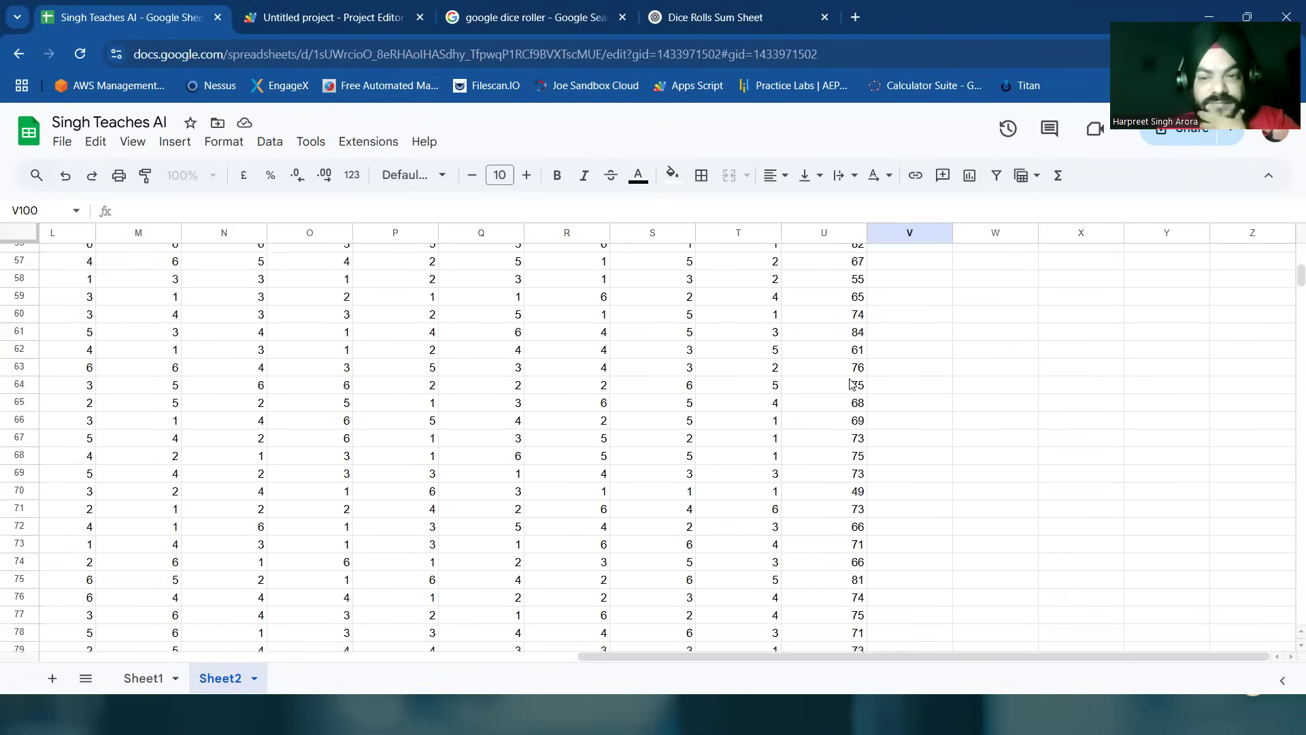
scroll(850, 384, "up", 1)
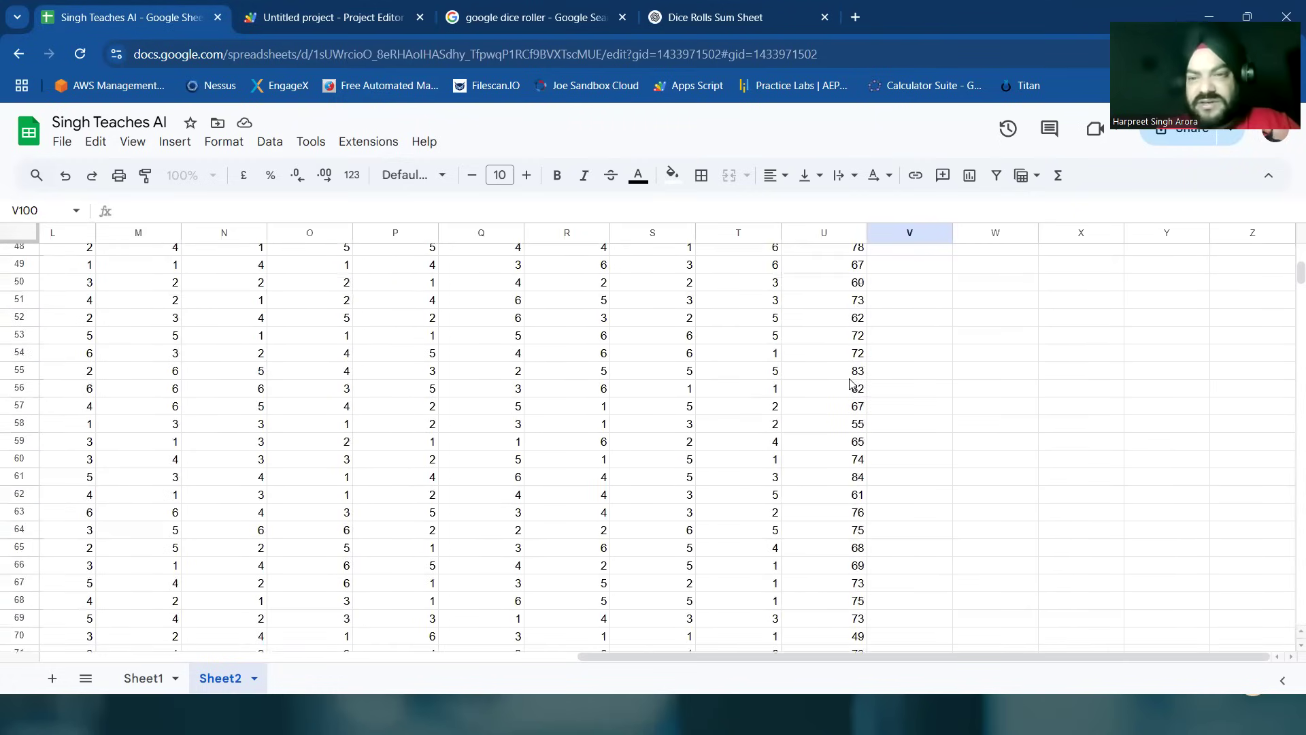
scroll(850, 385, "down", 20)
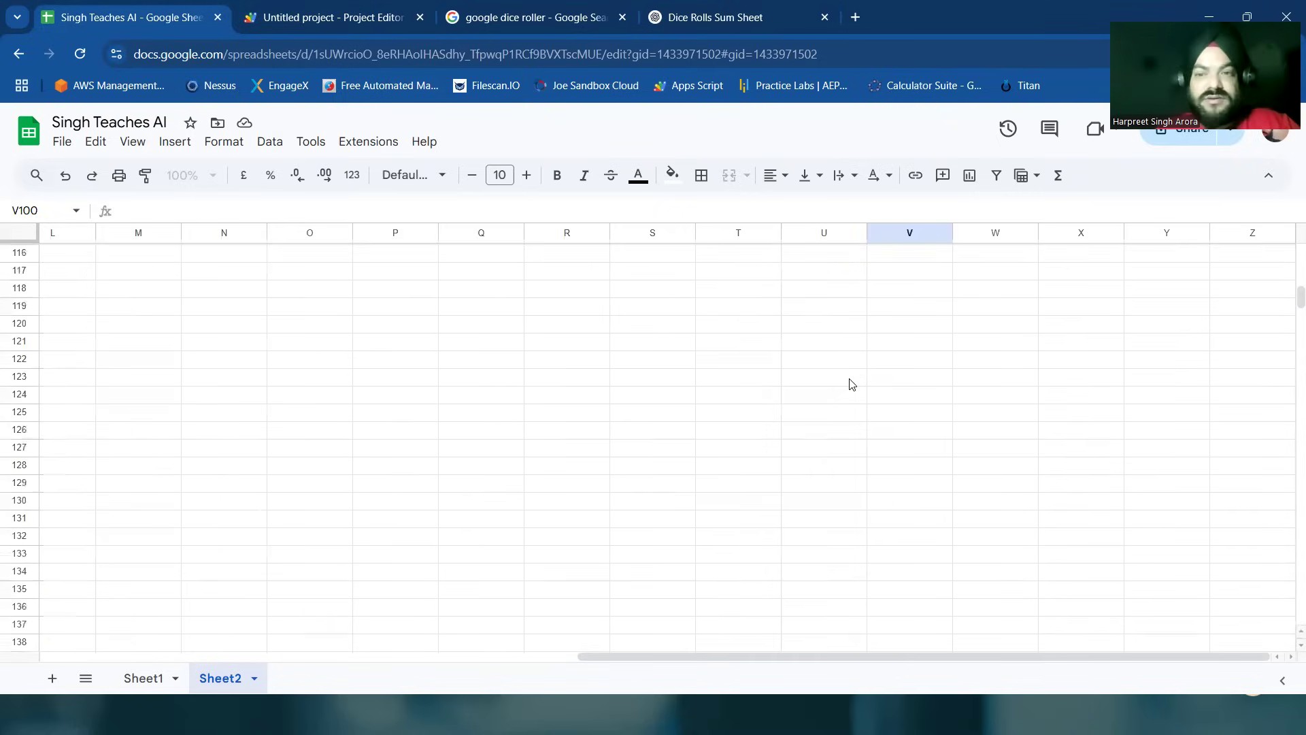
scroll(850, 384, "up", 9)
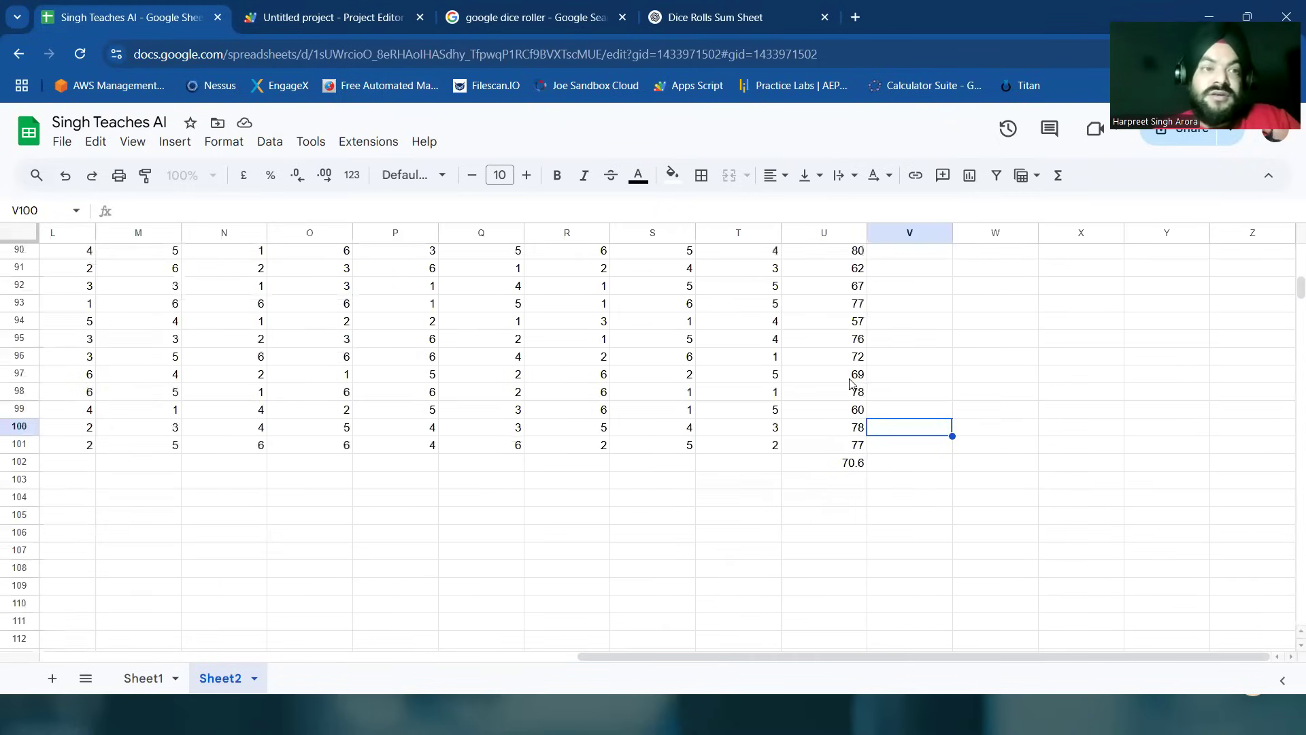
scroll(851, 384, "up", 20)
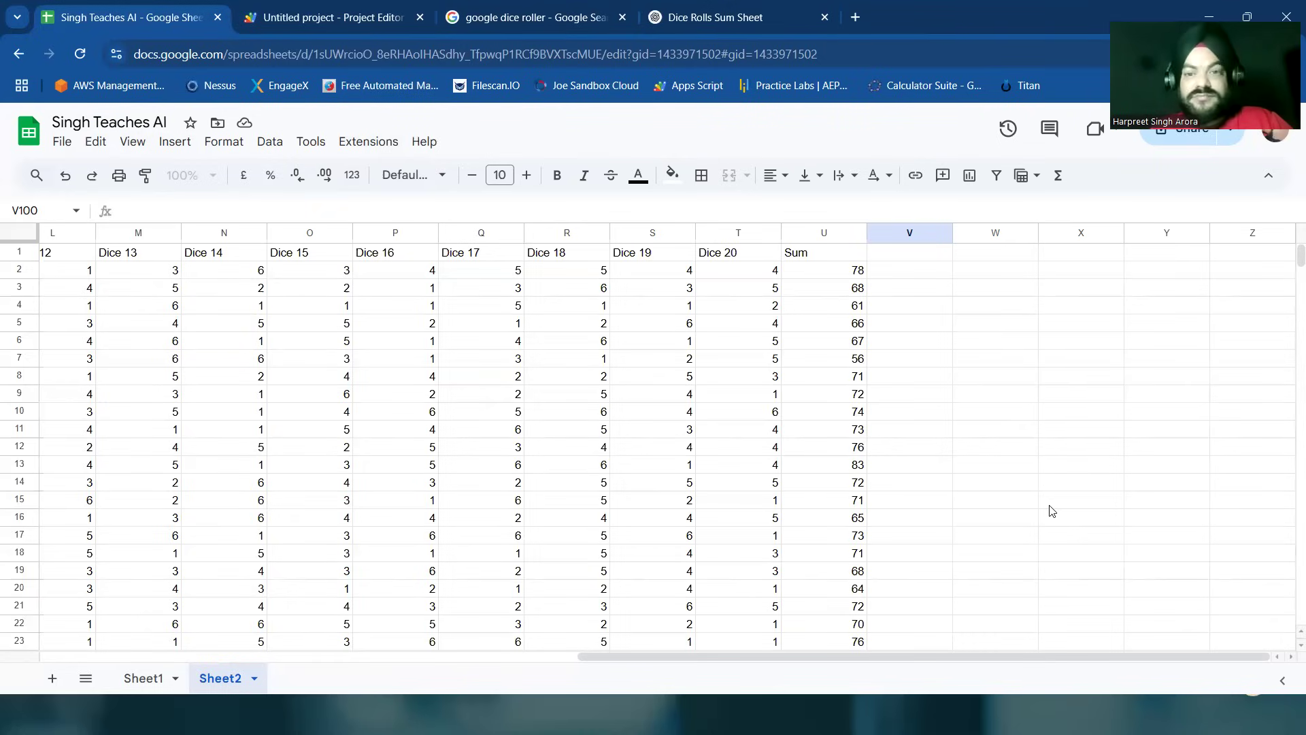
Step: Switch back to the presentation slideshow with Alt+Tab
key("alt+Tab")
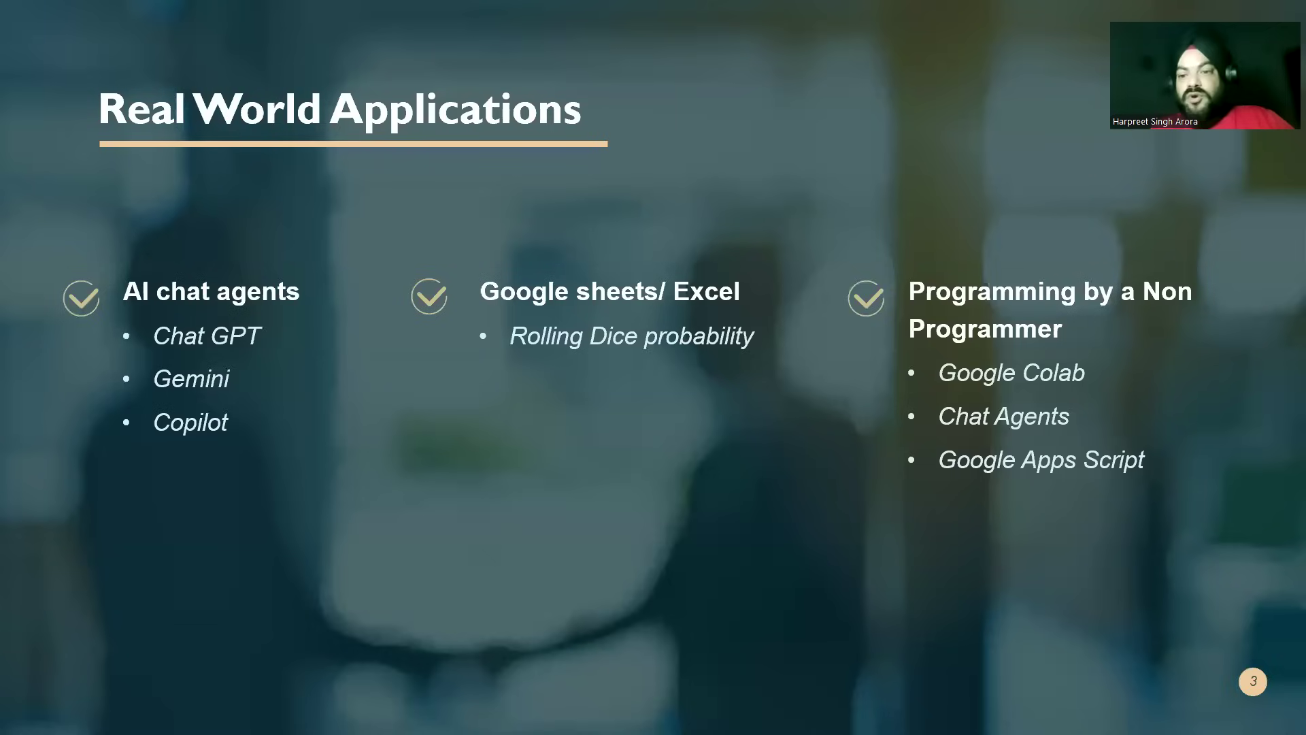